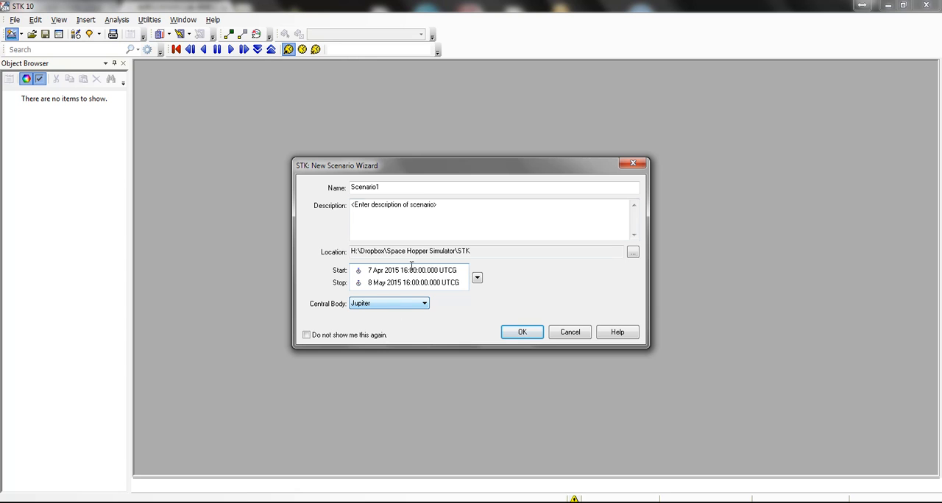
Step: Create the new scenario Scenario1 with Jupiter as its central body and maximize the application window
left_click(535, 336)
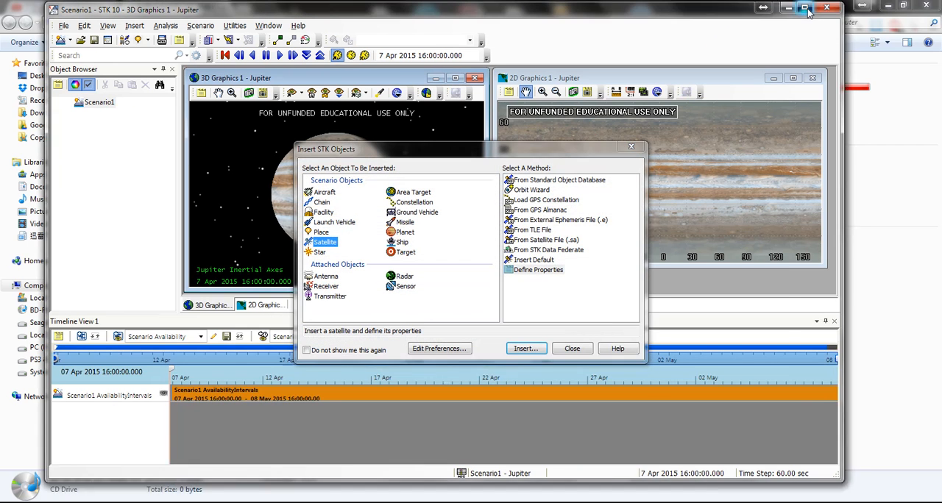
left_click(806, 8)
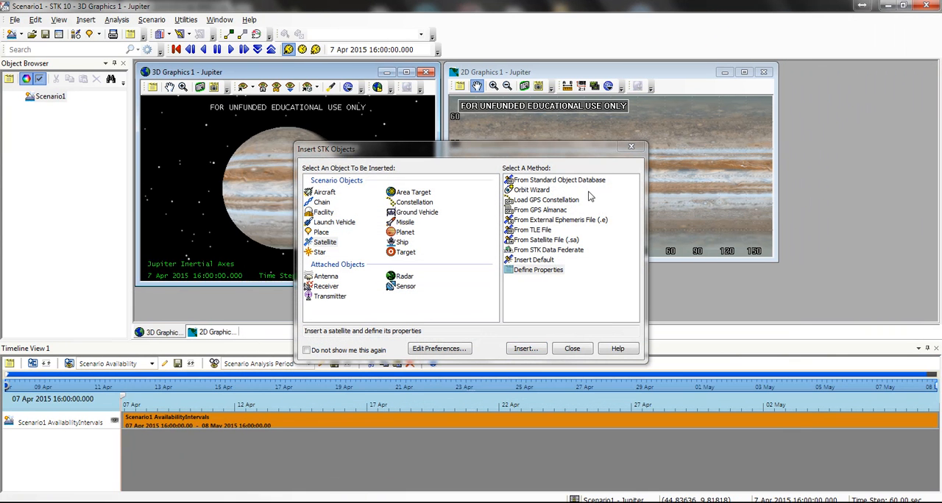
Step: Insert a planet object by defining its properties, with Callisto as its central body
left_click(404, 232)
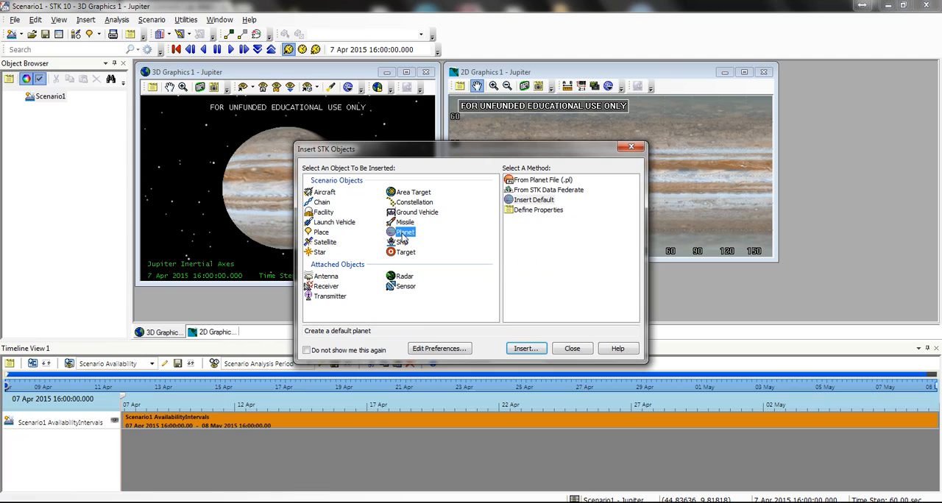
double_click(536, 211)
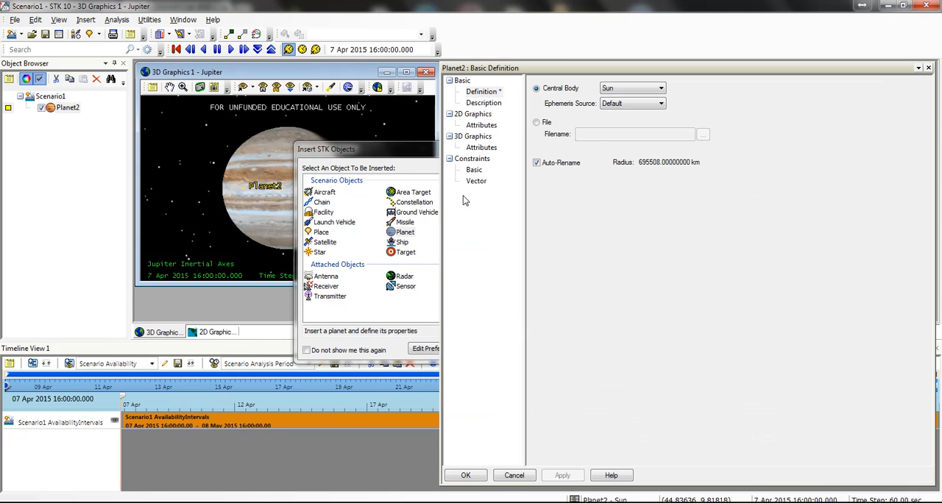
left_click(626, 89)
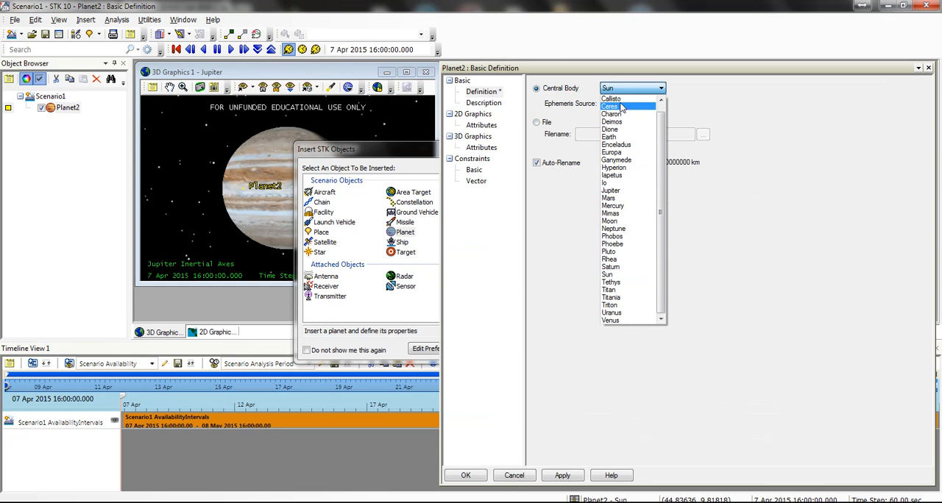
left_click(640, 98)
left_click(577, 475)
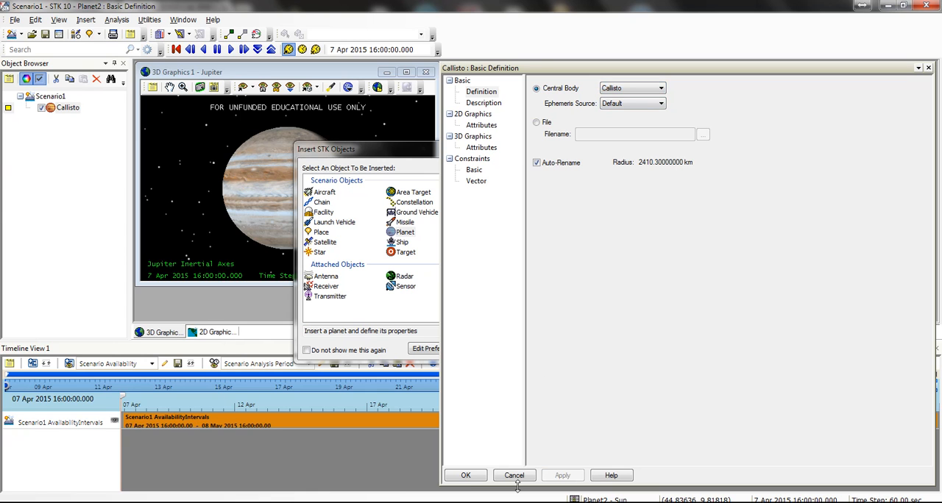
left_click(477, 476)
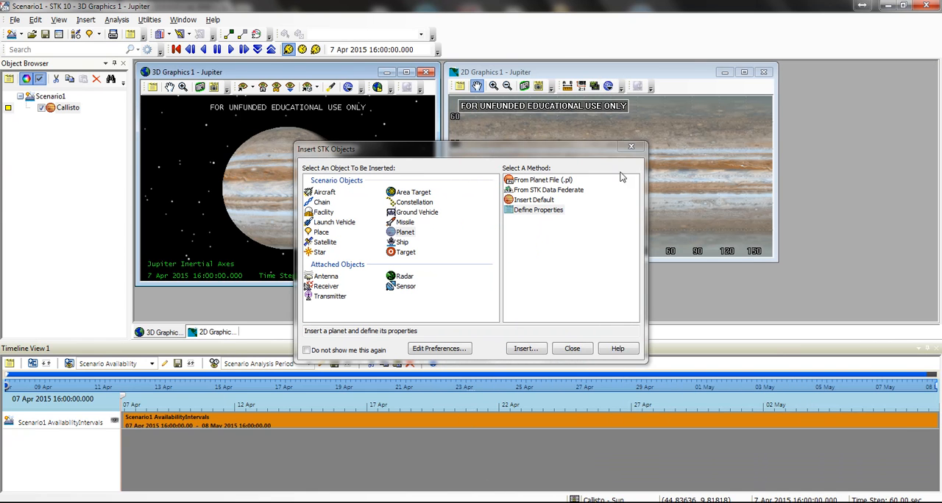
left_click(630, 147)
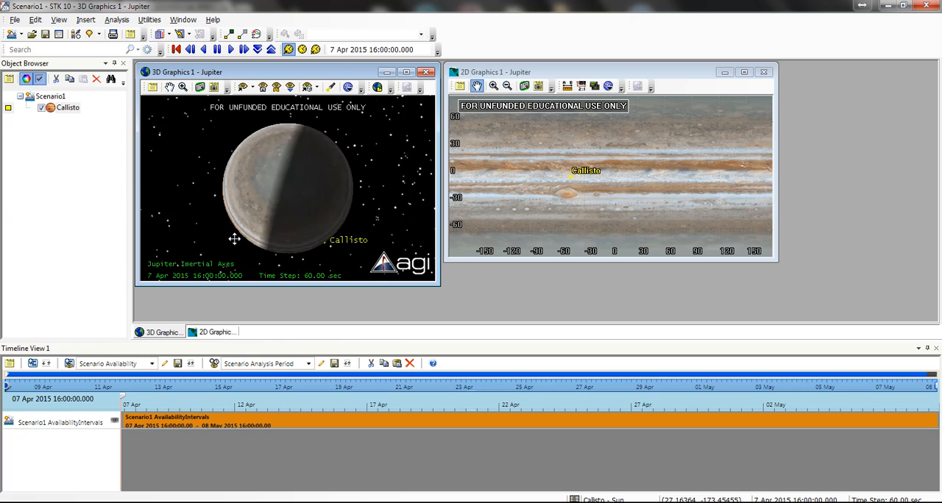
Step: Turn off Callisto's inheritance of 2D planet graphics in its 3D attributes and show its orbit
left_click_drag(234, 239, 324, 213)
scroll(339, 208, "down", 10)
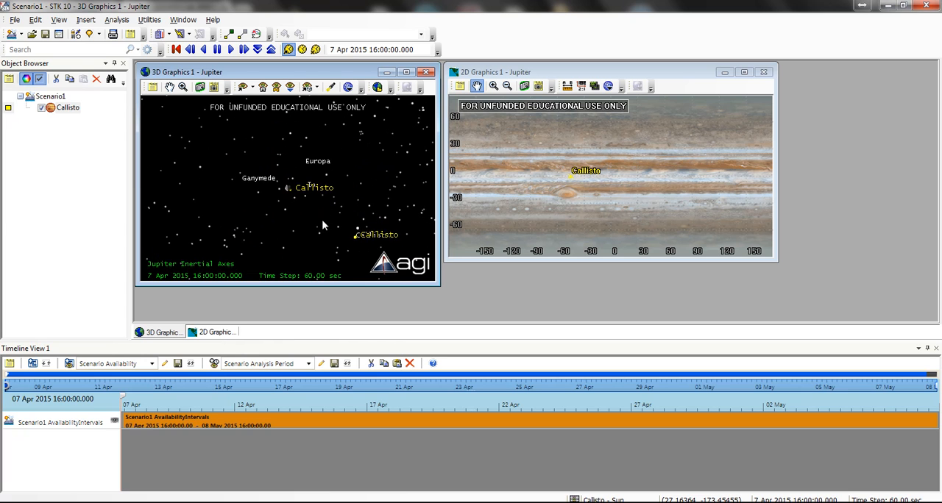
scroll(328, 206, "up", 2)
right_click(68, 108)
left_click(83, 113)
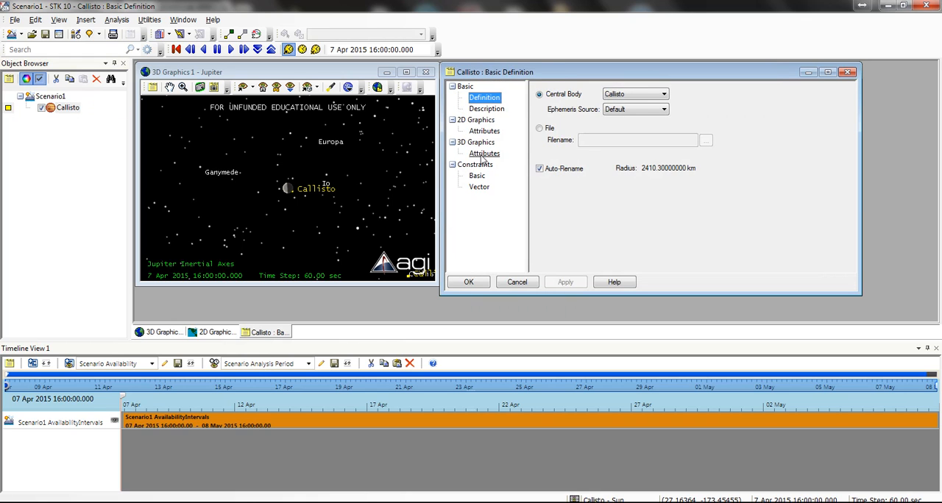
left_click(483, 154)
left_click(578, 105)
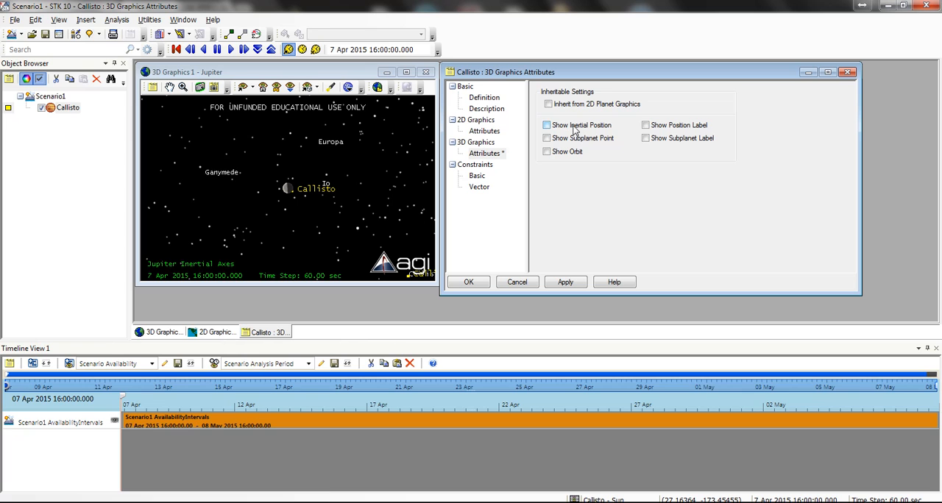
left_click(580, 152)
left_click(564, 283)
left_click(479, 287)
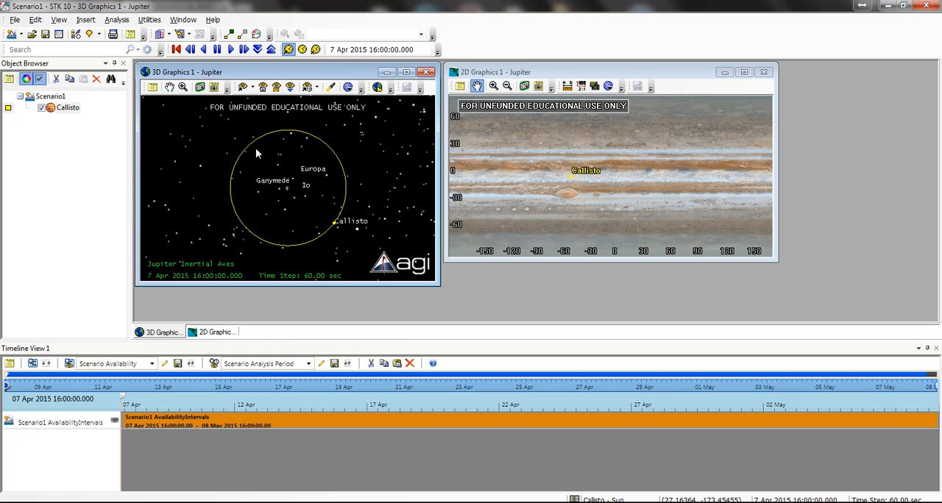
Step: Close the timeline view and the 2D graphics window, and maximize the 3D graphics window
scroll(292, 191, "up", 3)
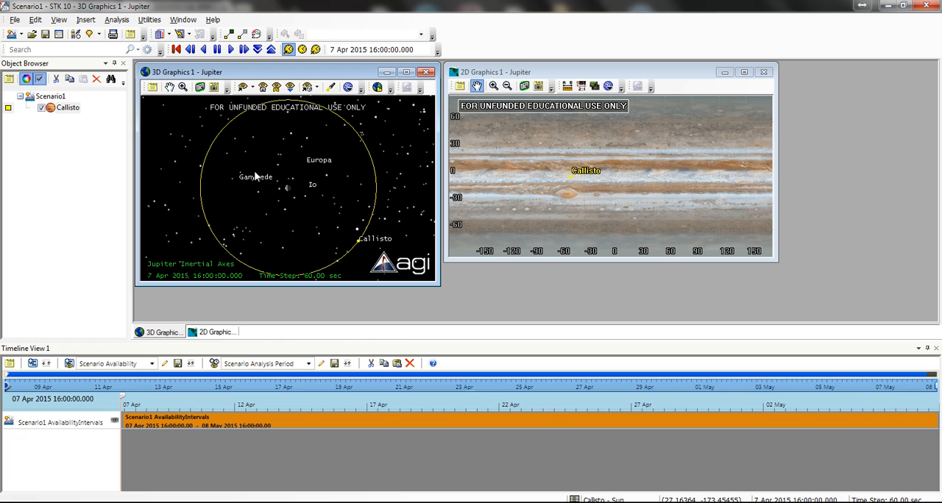
left_click(935, 348)
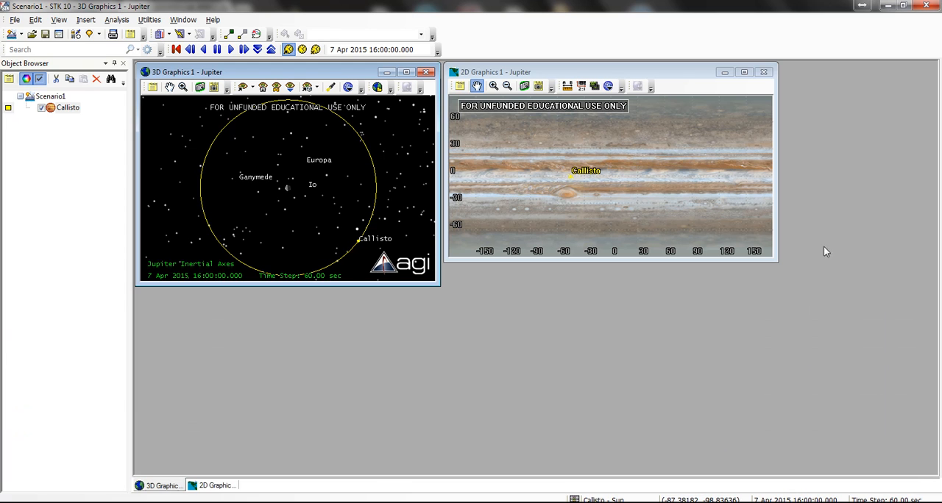
left_click(763, 71)
left_click(405, 72)
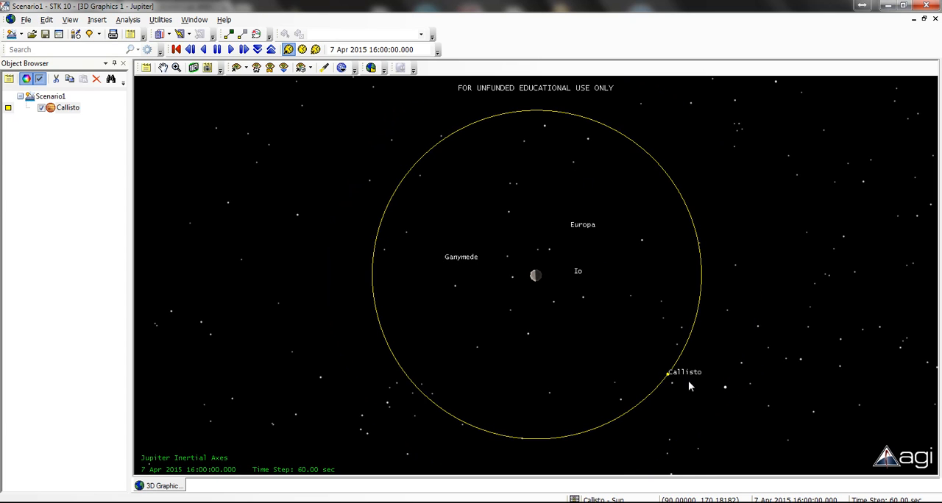
Step: Center the 3D view on Callisto and examine the moon and its orbit around Jupiter
left_click(237, 67)
mouse_move(247, 85)
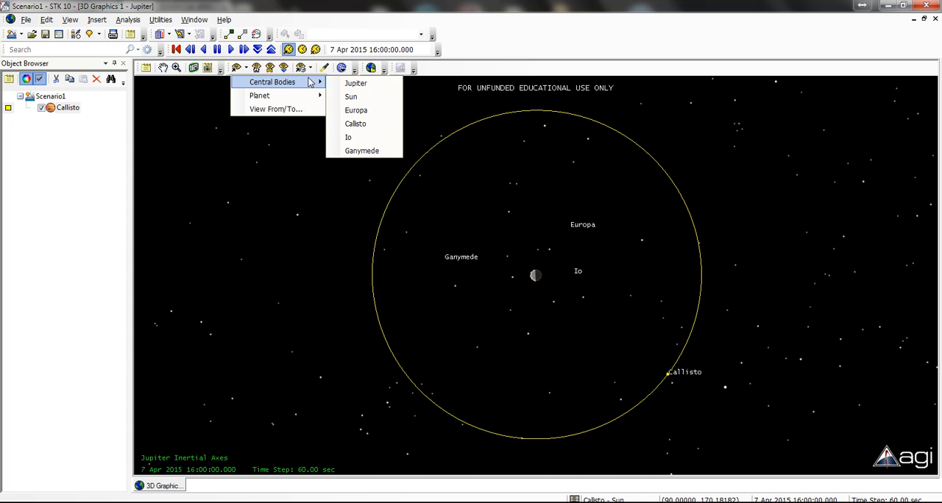
left_click(371, 125)
left_click_drag(578, 203, 556, 369)
scroll(555, 369, "down", 12)
scroll(544, 298, "down", 4)
scroll(545, 296, "up", 12)
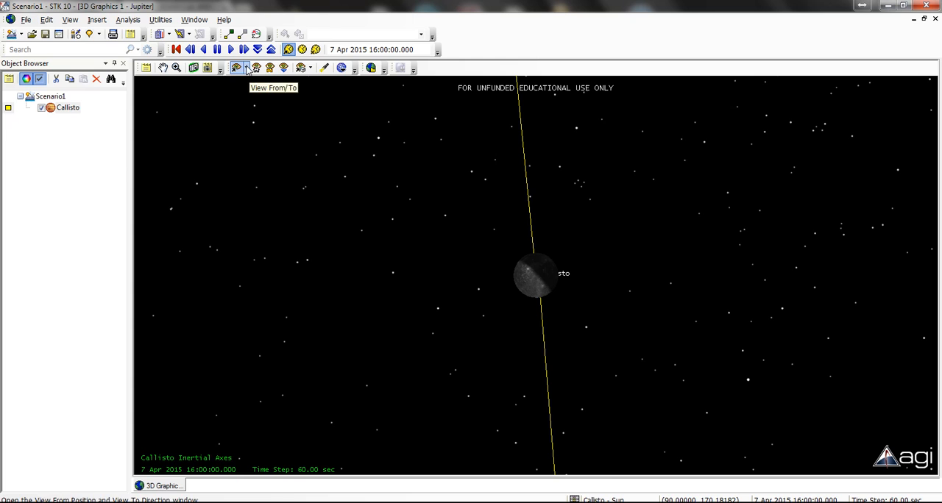
scroll(543, 211, "down", 10)
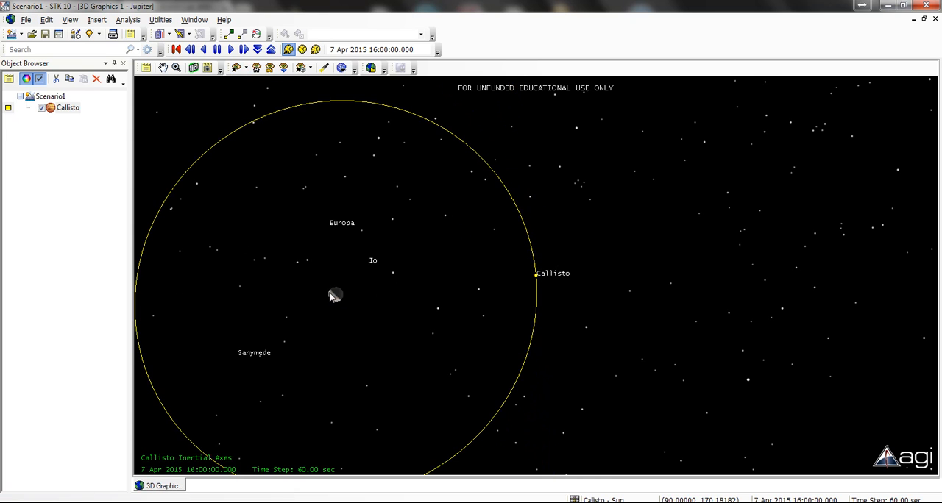
scroll(511, 290, "up", 10)
scroll(540, 261, "down", 2)
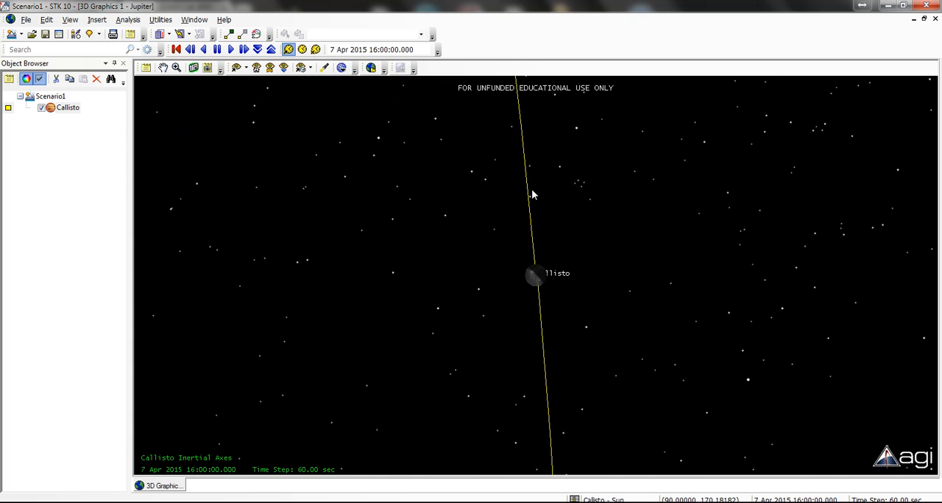
Step: Switch the 3D graphics window's central body to Callisto and inspect the moon up close
left_click(344, 69)
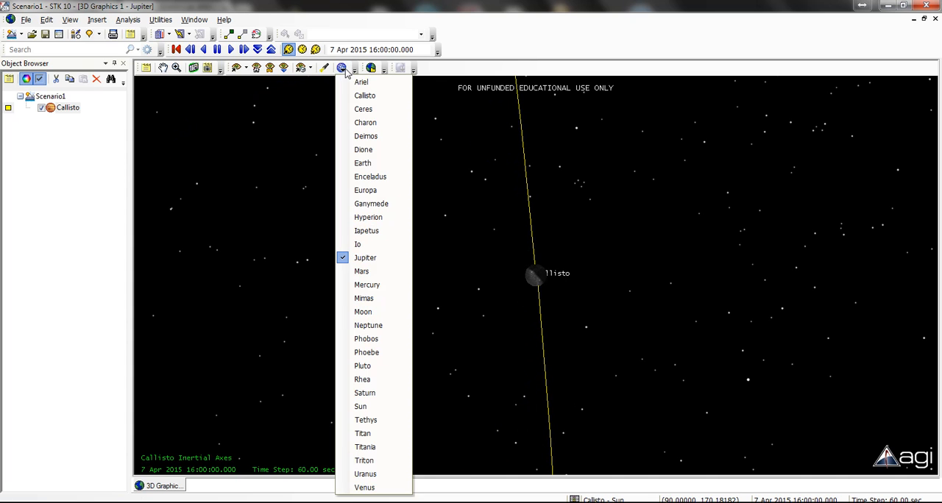
left_click(364, 96)
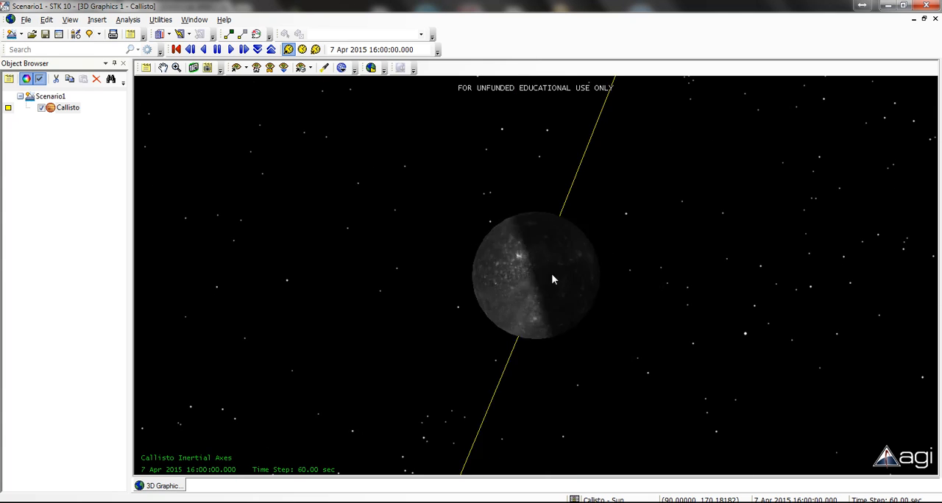
scroll(554, 272, "down", 12)
scroll(552, 276, "up", 5)
scroll(552, 277, "up", 5)
Step: Switch the 3D graphics window's central body back to Jupiter and view Jupiter with Callisto's whole orbit in frame
left_click(341, 67)
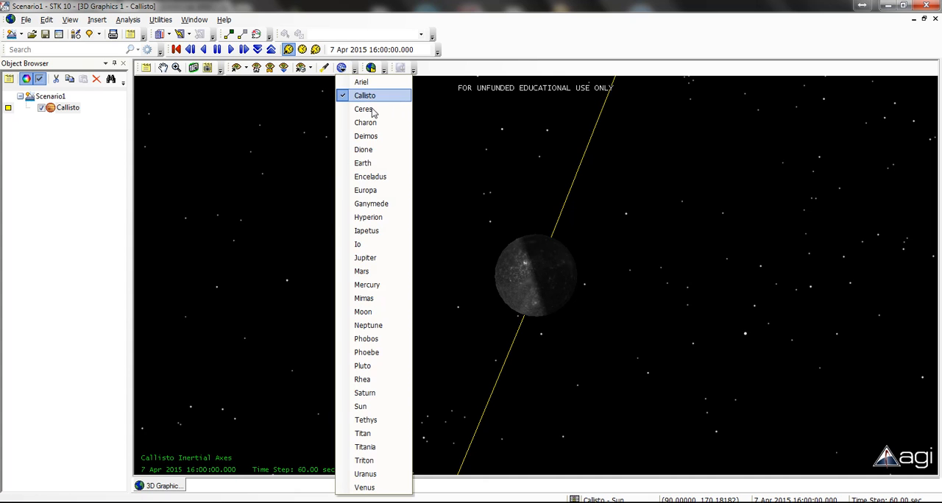
left_click(380, 258)
scroll(348, 217, "down", 10)
scroll(549, 284, "up", 5)
left_click(245, 67)
mouse_move(274, 81)
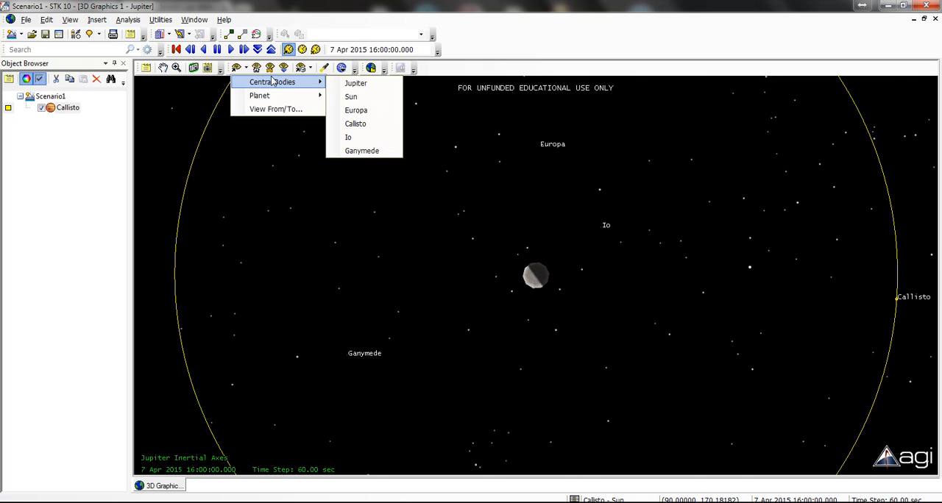
left_click(355, 83)
scroll(545, 309, "down", 5)
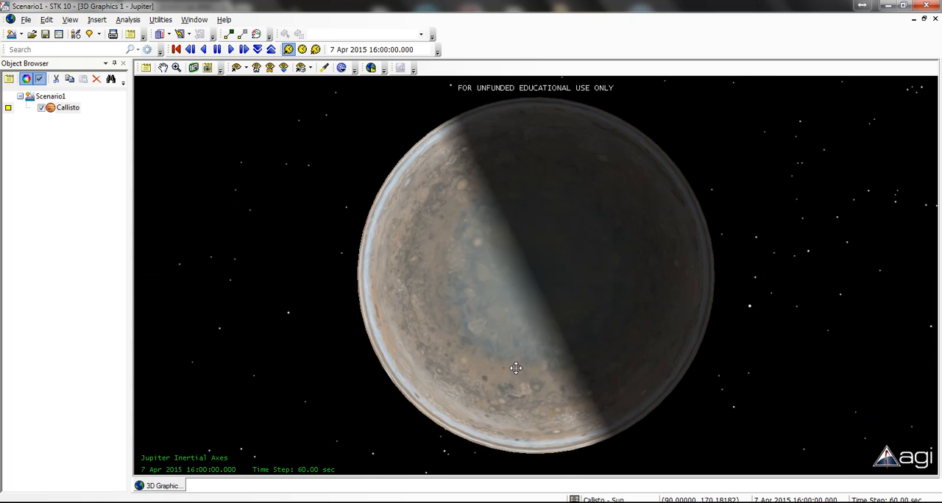
scroll(555, 248, "down", 4)
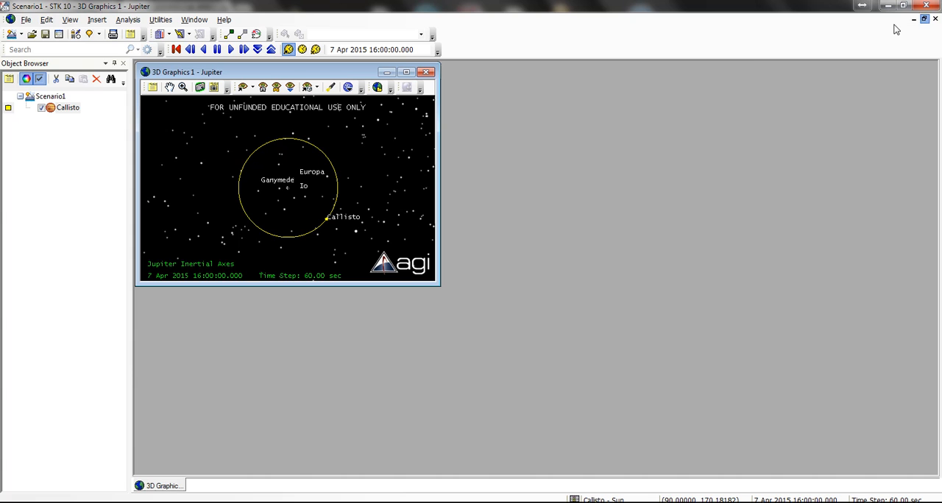
Step: Restore the 3D graphics window from its maximized state and enlarge it moderately
left_click(923, 18)
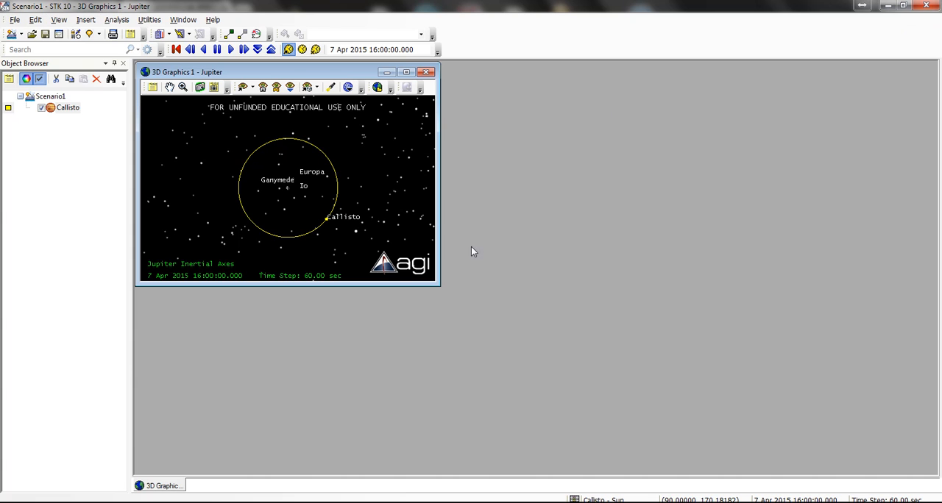
left_click_drag(439, 287, 503, 361)
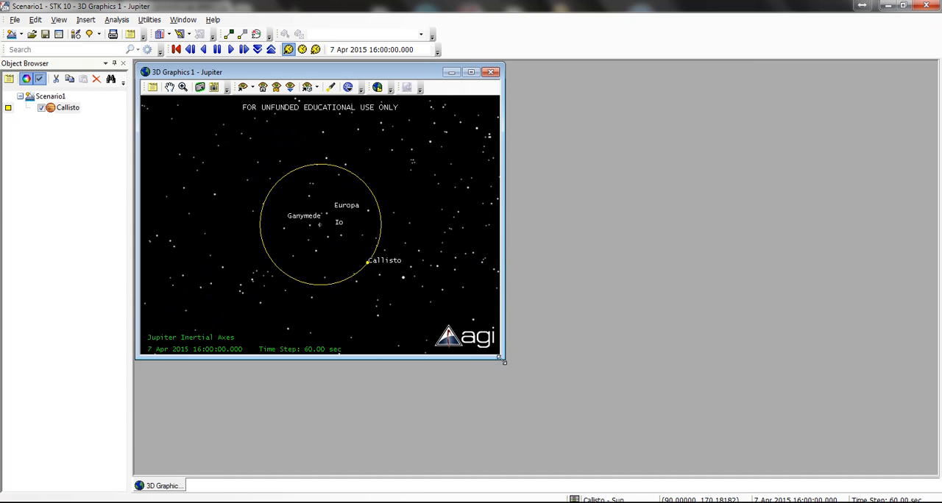
Step: Insert a default satellite into the scenario and name it MoonSat
left_click(76, 35)
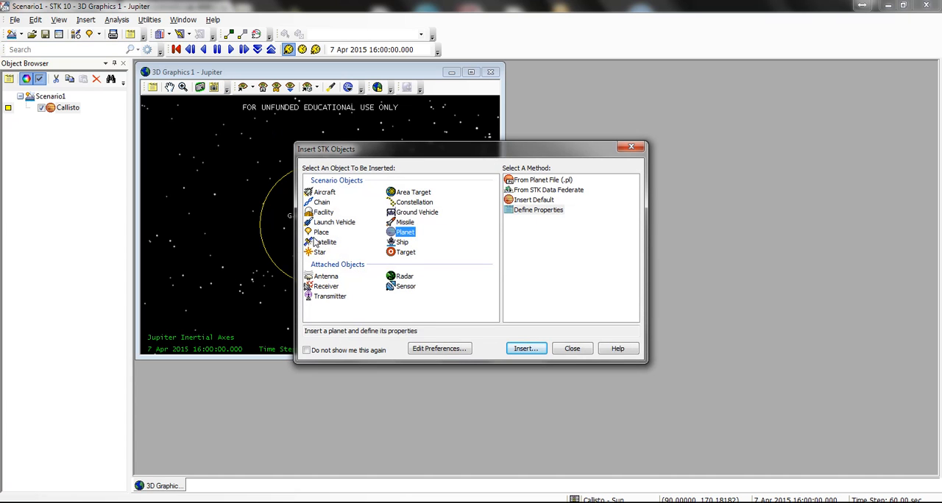
left_click(316, 243)
double_click(533, 259)
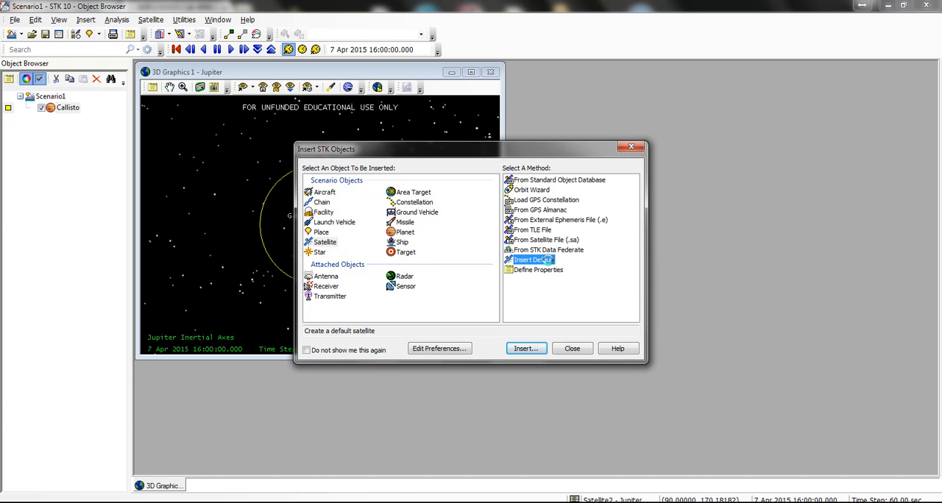
left_click(630, 148)
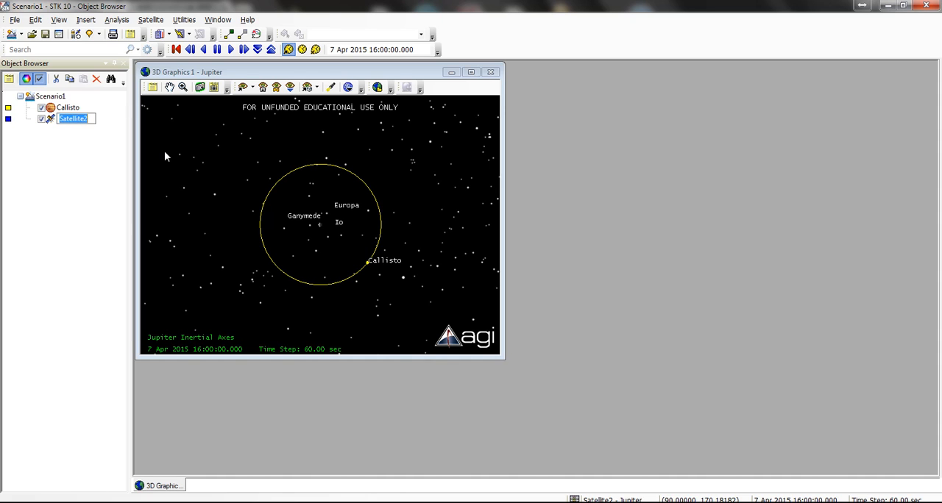
type("MoonSat")
key("Return")
Step: Save the scenario under the file name Jupiter2Moon
left_click(44, 34)
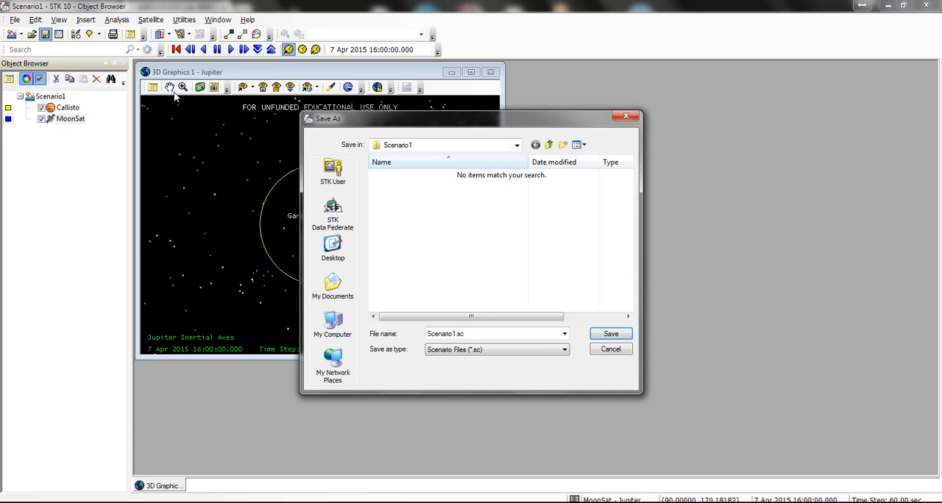
double_click(513, 333)
type("Jupiter2Moon")
key("Return")
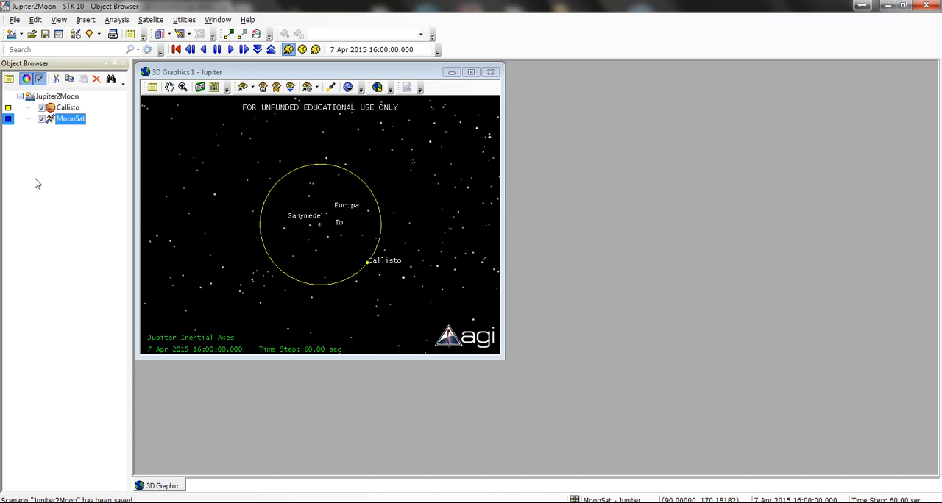
Step: Set the orbit propagator of MoonSat to Astrogator in its basic orbit properties
double_click(74, 119)
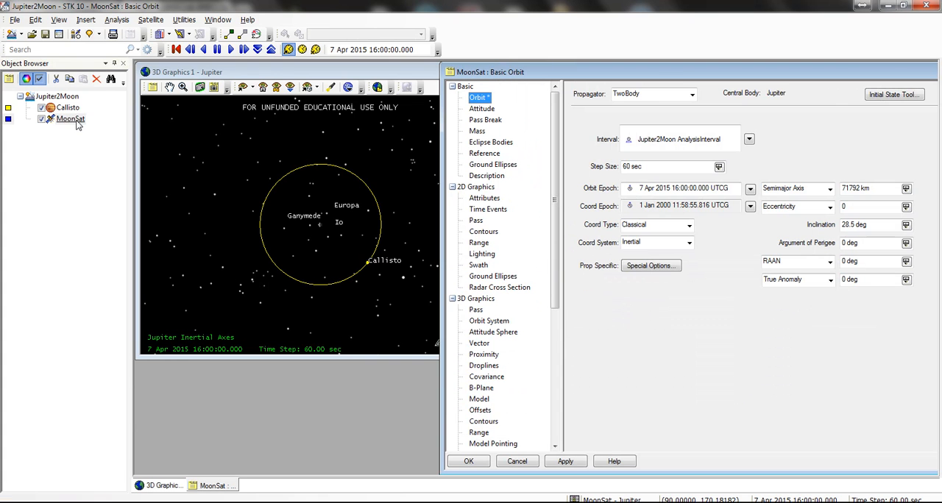
left_click(684, 94)
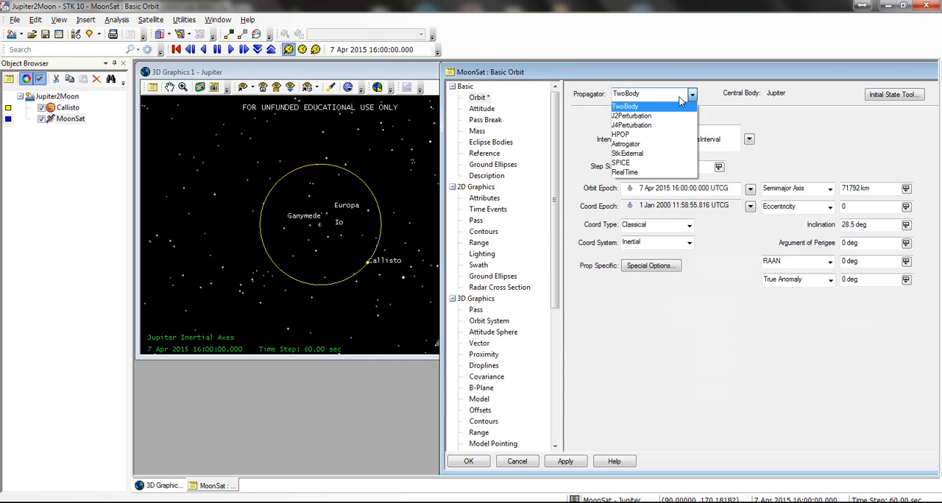
left_click(645, 144)
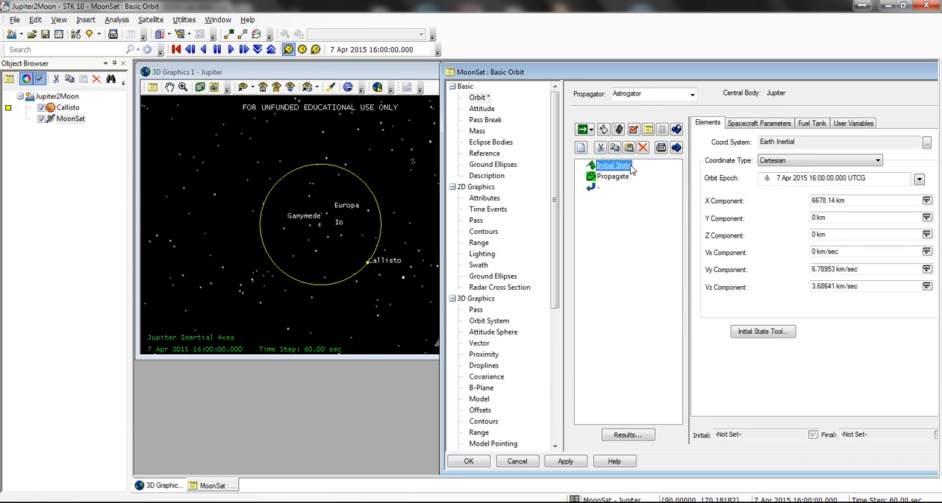
Step: Edit the Initial State segment's coordinate system, setting it to Jupiter Inertial
double_click(624, 165)
left_click(539, 190)
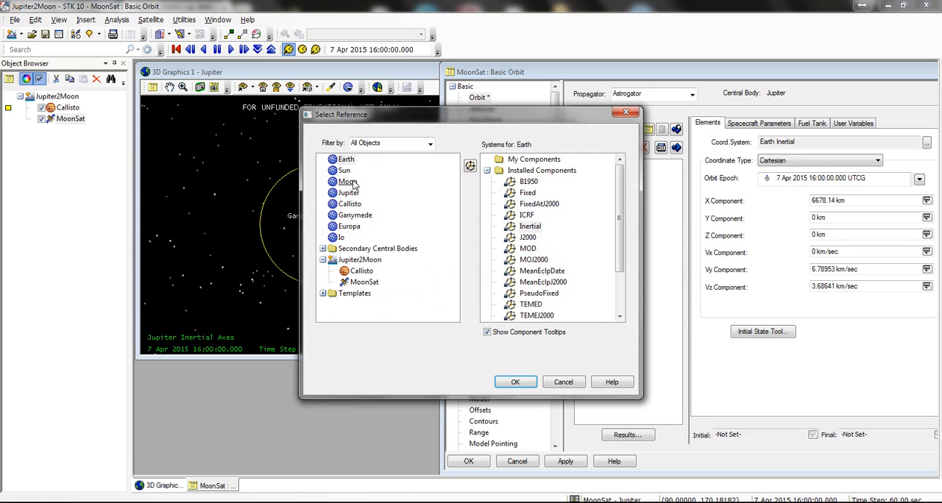
left_click(349, 192)
left_click(531, 227)
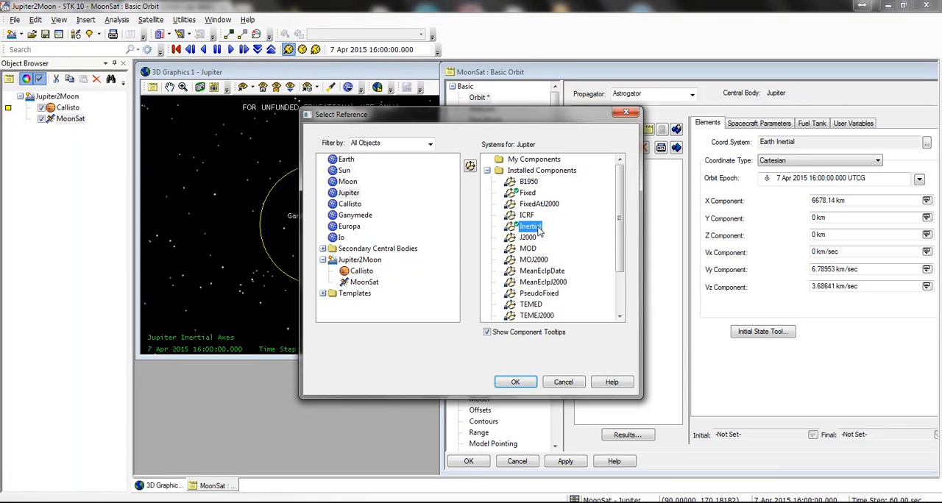
left_click(523, 381)
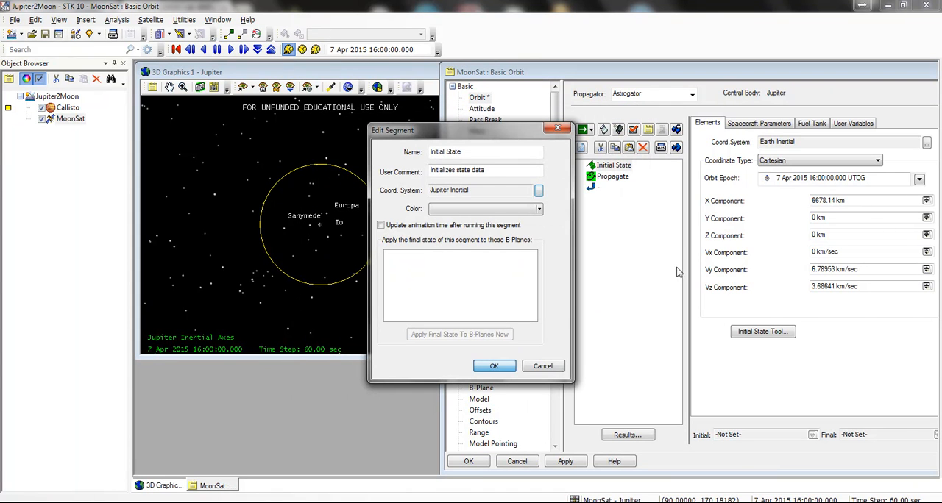
left_click(494, 366)
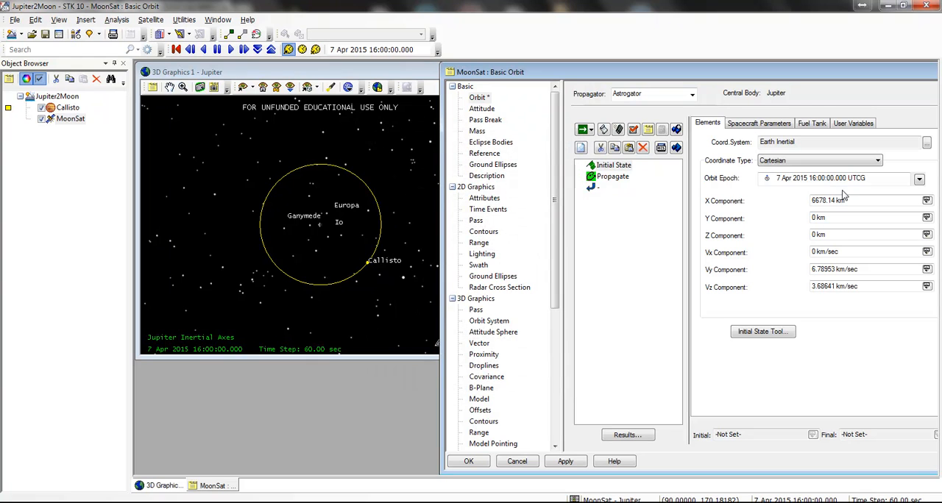
Step: Set the Initial State's orbit elements to the Jupiter Inertial coordinate system with Keplerian coordinates
left_click(926, 142)
left_click(357, 193)
left_click(530, 226)
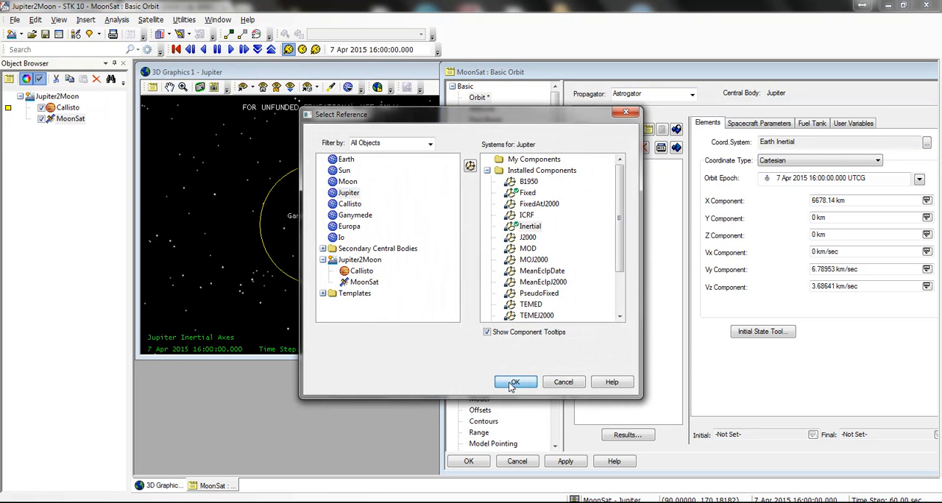
left_click(515, 382)
left_click(799, 162)
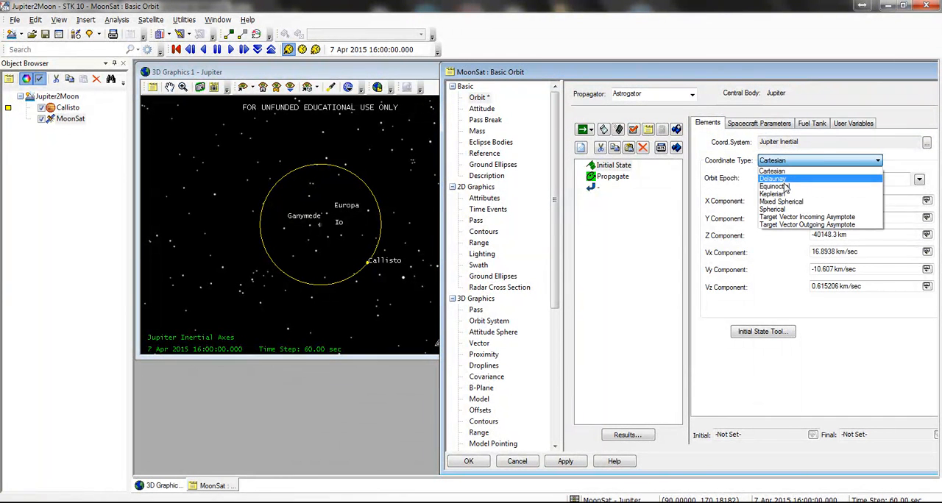
left_click(794, 196)
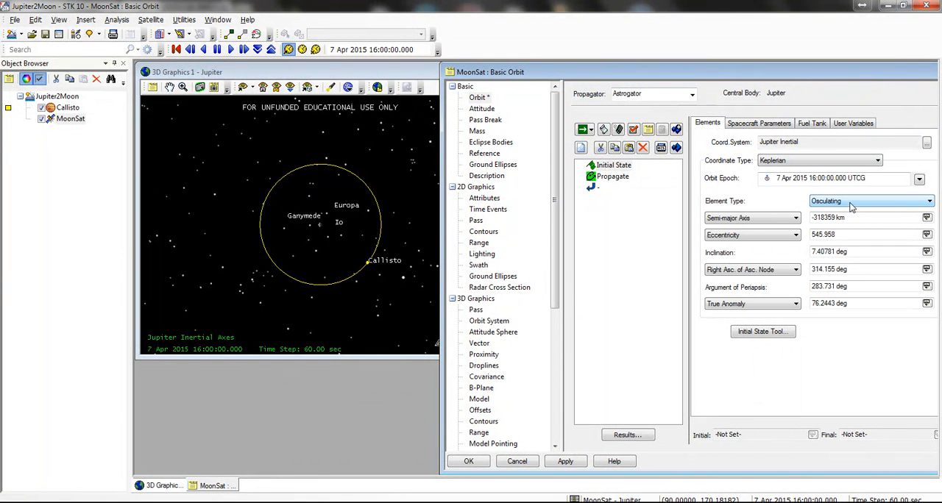
Step: Define the orbit size by periapsis altitude instead of semi-major axis and set it to 10000 km
left_click(749, 221)
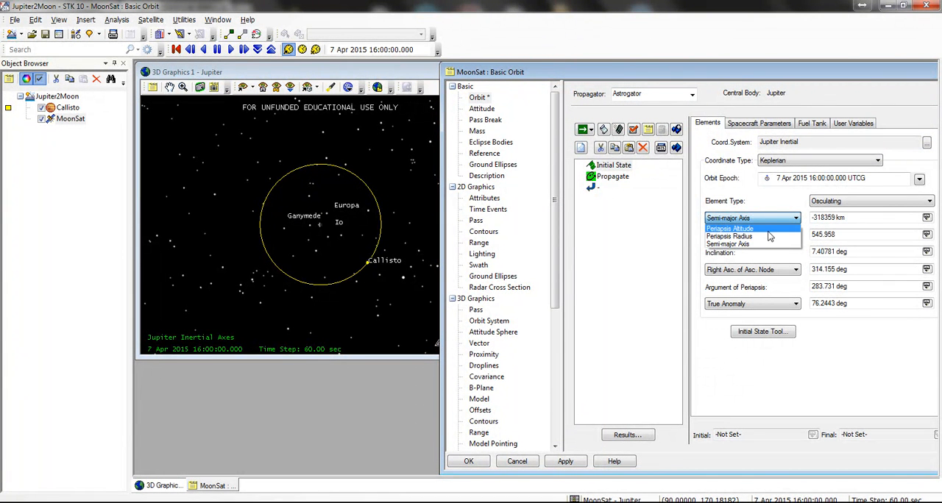
left_click(765, 229)
key("Tab")
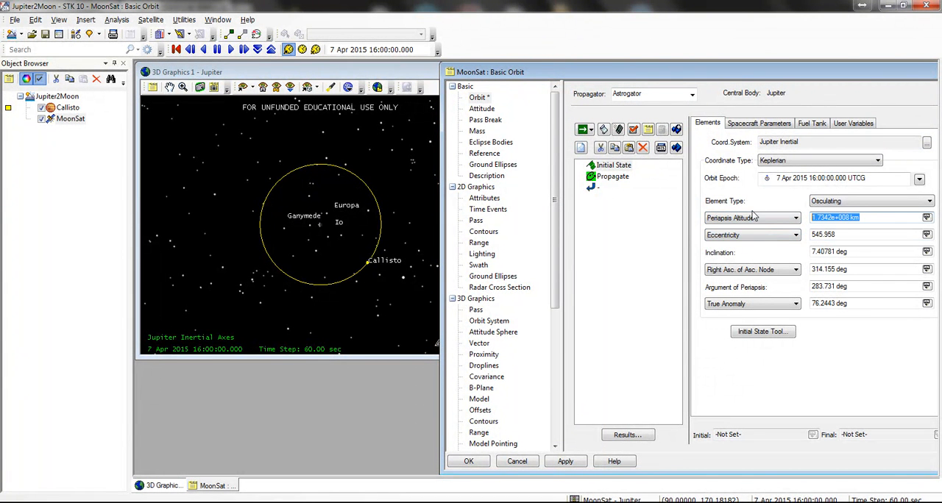
type("10000")
Step: Set the eccentricity, inclination, right ascension of ascending node, argument of periapsis and true anomaly to 0
left_click(847, 234)
double_click(843, 234)
type("0")
double_click(854, 252)
type("0")
left_click(870, 271)
double_click(828, 303)
type("0")
left_click(868, 287)
Step: Open the Component Browser for the Propagate segment's setup and list the Propagators components
left_click(613, 177)
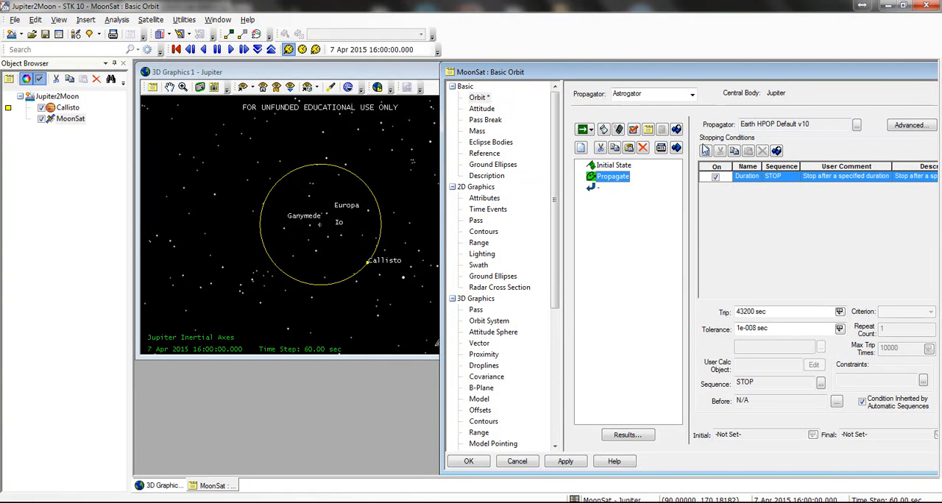
left_click(184, 19)
left_click(207, 63)
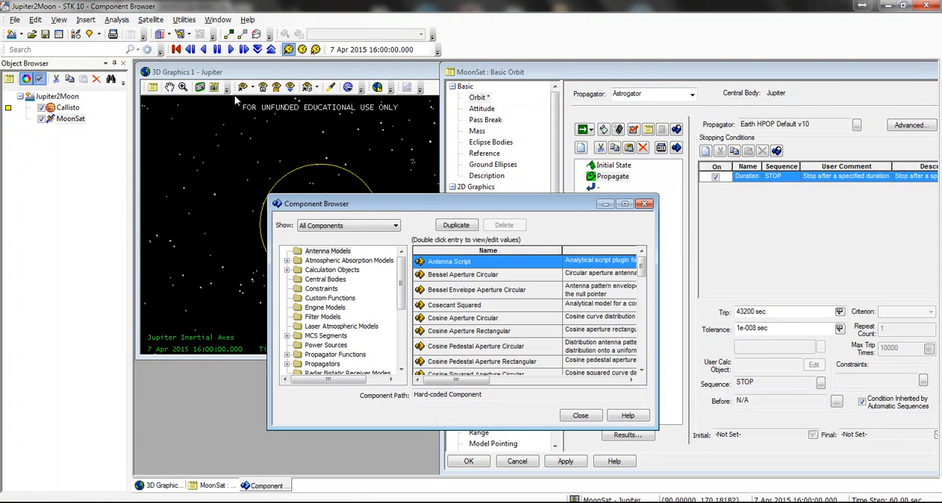
left_click_drag(415, 207, 300, 175)
left_click(221, 332)
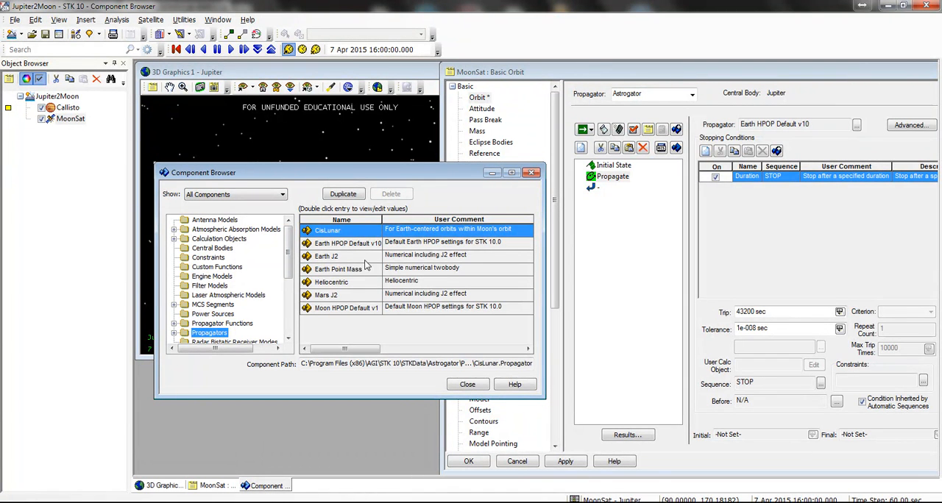
Step: Duplicate the Earth Point Mass propagator as Jupiter Point Mass with an empty user comment
left_click(371, 245)
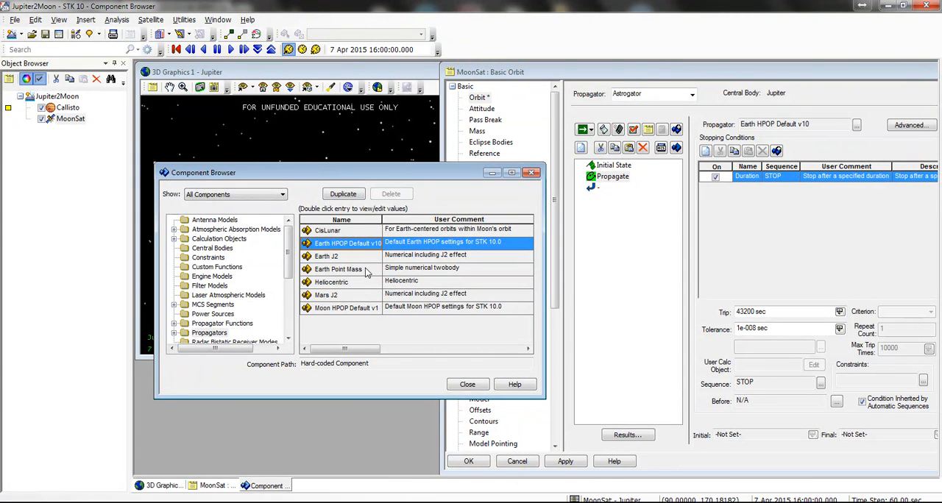
left_click(354, 270)
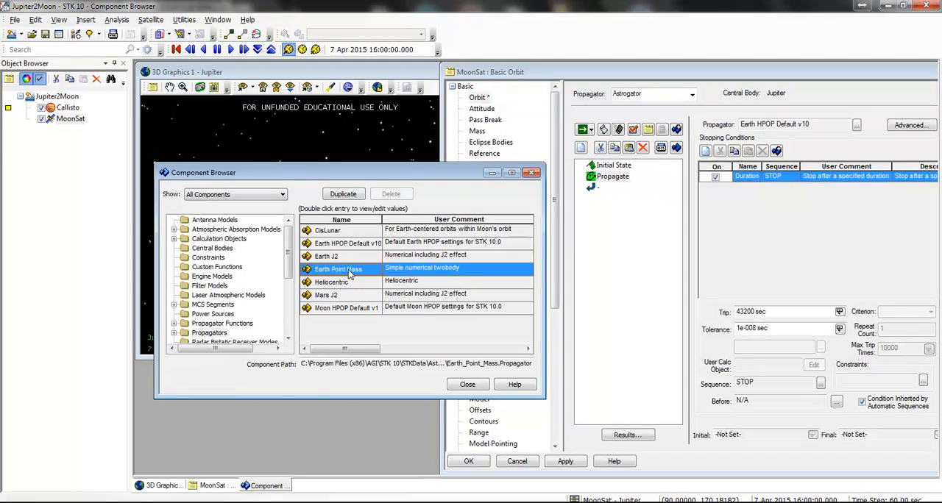
left_click(342, 195)
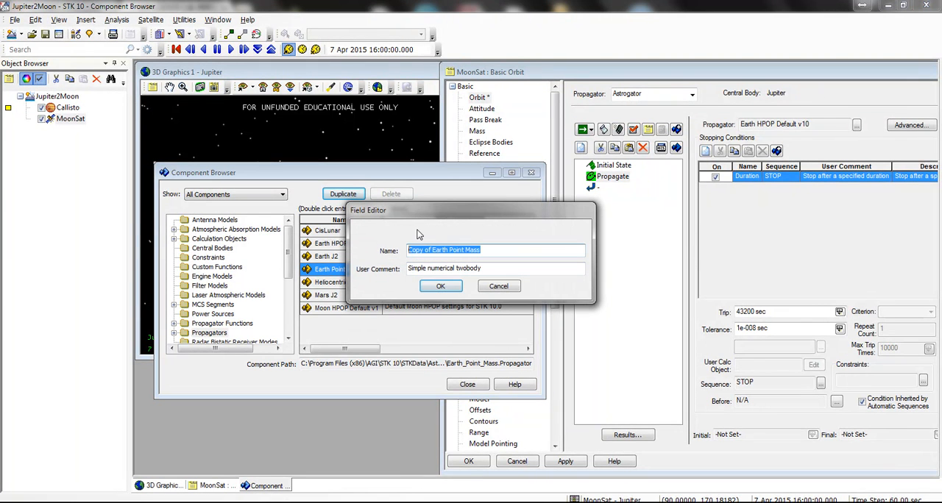
type("Jupiter M")
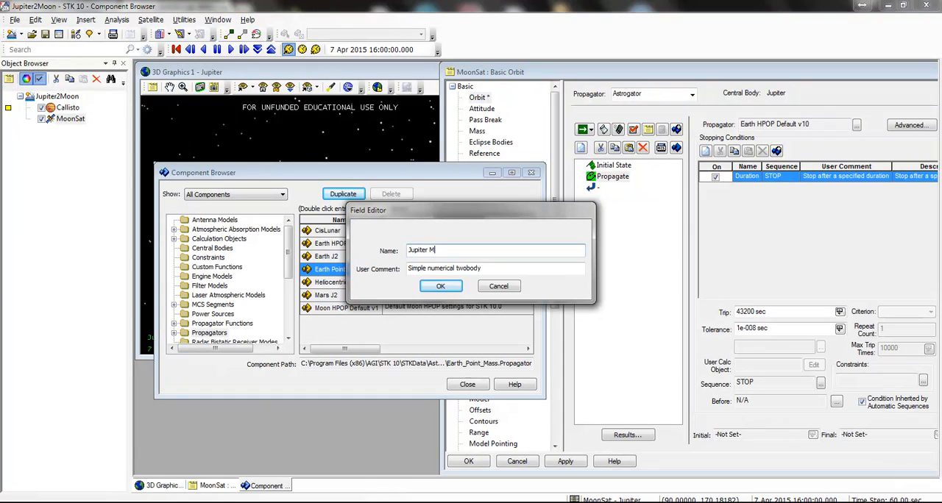
type("oint Mass")
key("Tab")
key("Delete")
left_click(440, 286)
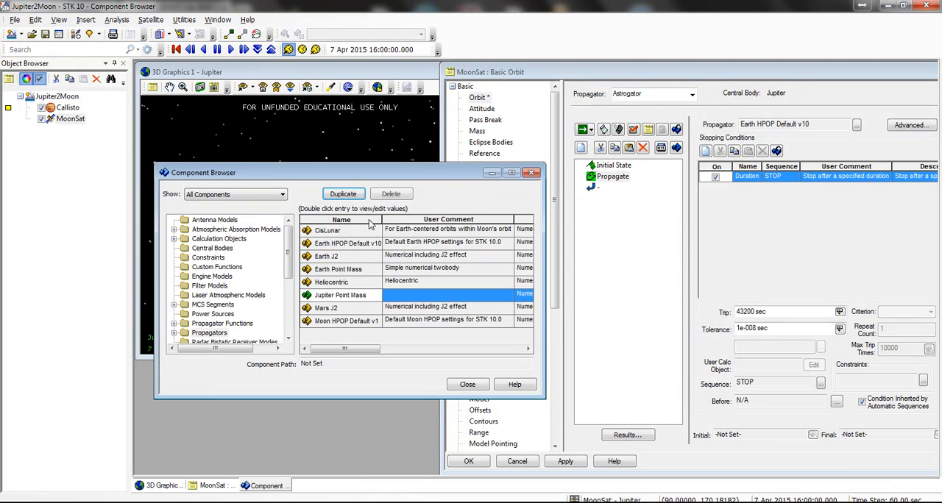
Step: Set the central body of the Jupiter Point Mass propagator to Jupiter
double_click(342, 295)
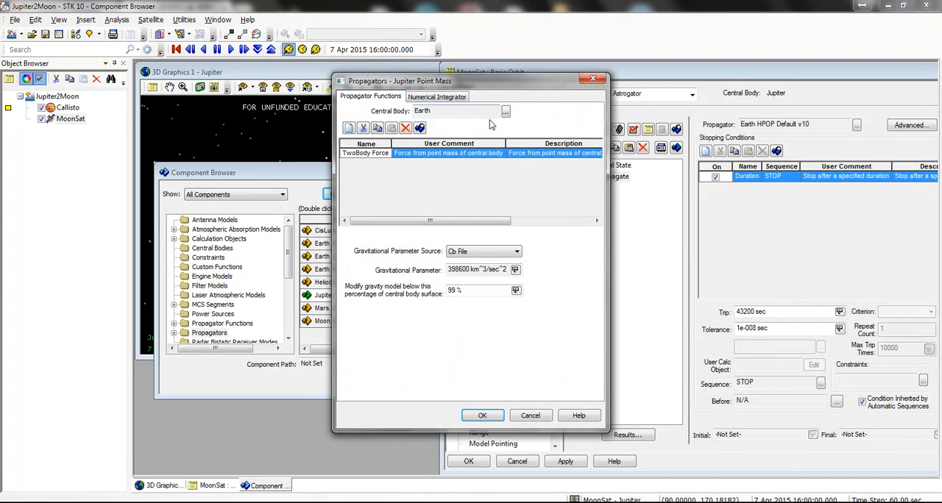
left_click(506, 111)
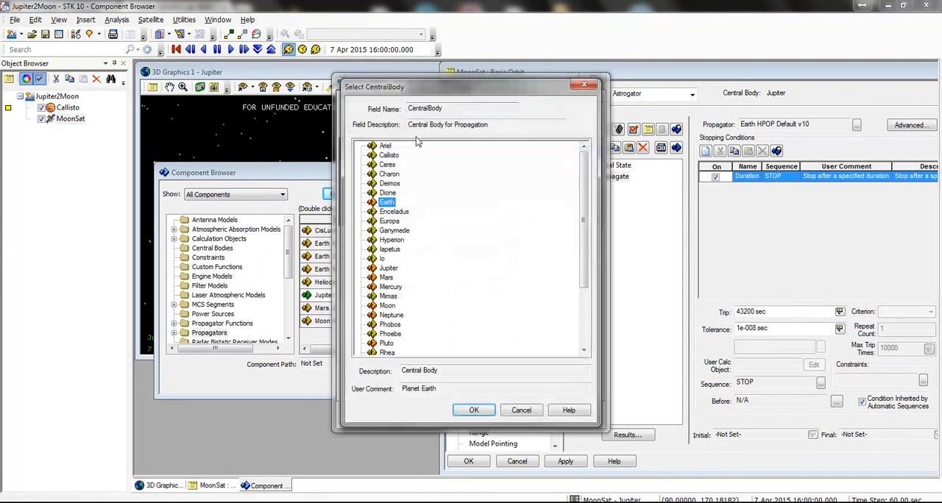
left_click(390, 268)
left_click(475, 410)
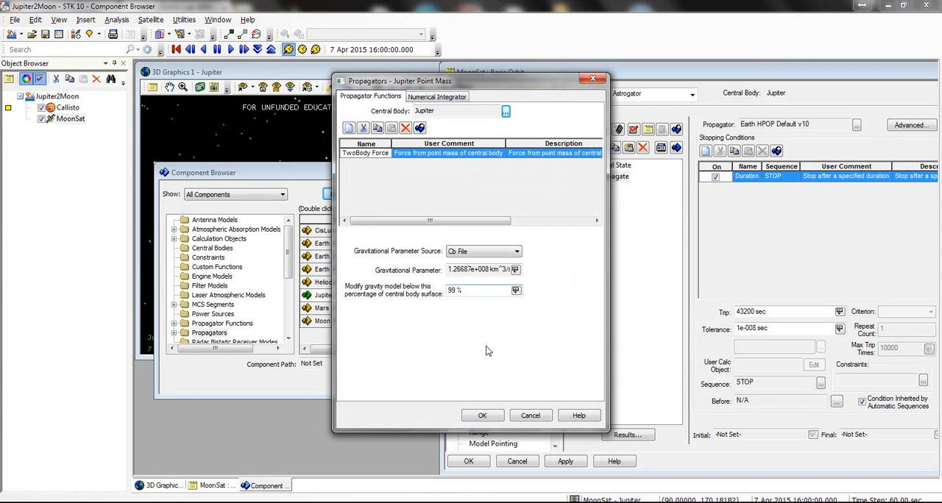
Step: Discard the propagator edits and delete the Jupiter Point Mass propagator
left_click(526, 414)
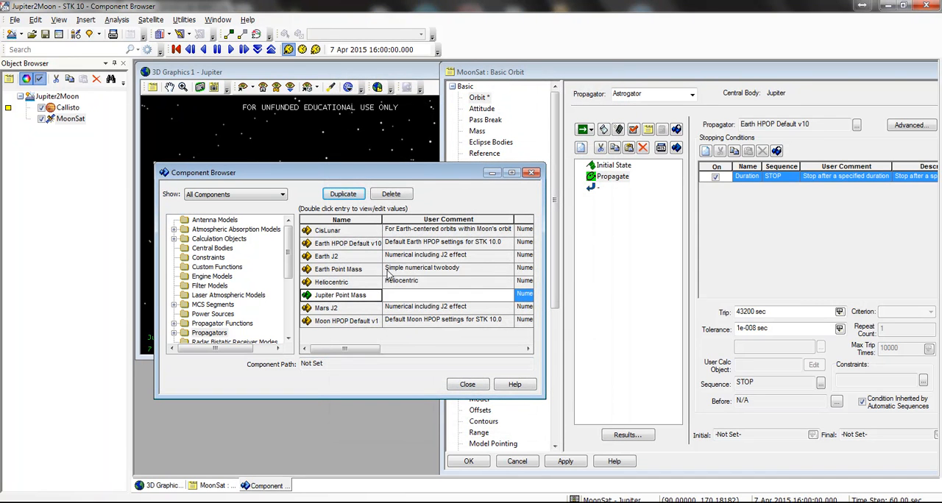
left_click(391, 193)
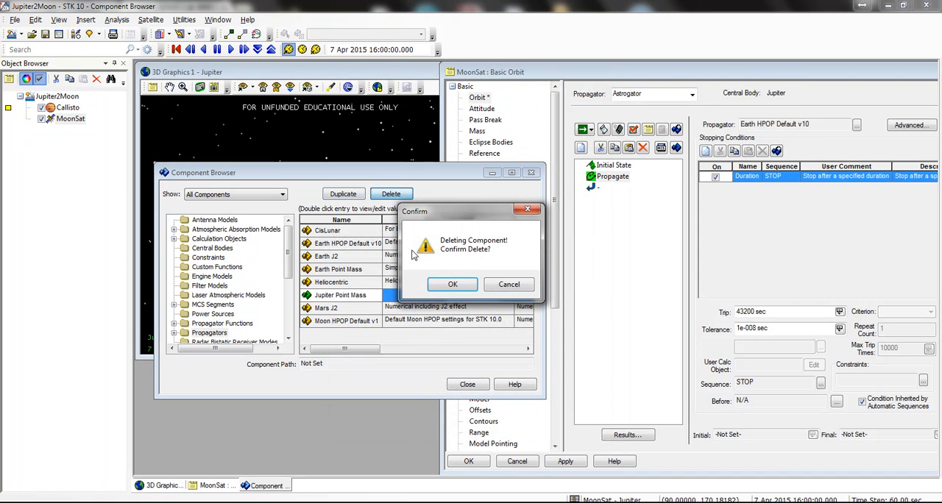
left_click(453, 285)
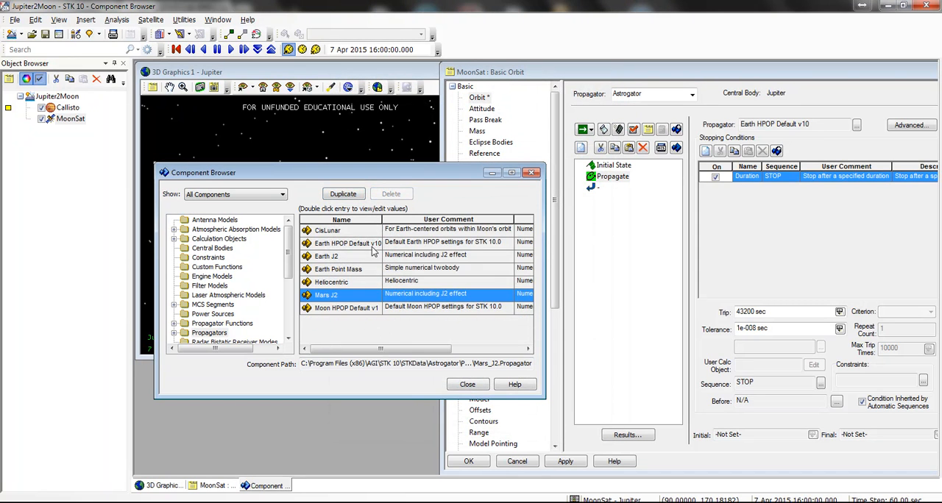
Step: Duplicate the Earth HPOP Default v10 propagator as Jupiter HPOP with an empty user comment
left_click(345, 195)
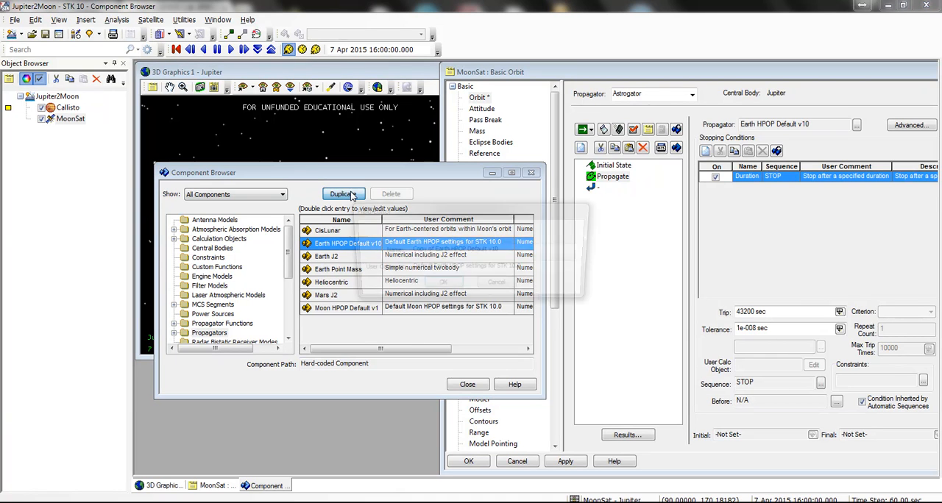
left_click_drag(448, 250, 407, 251)
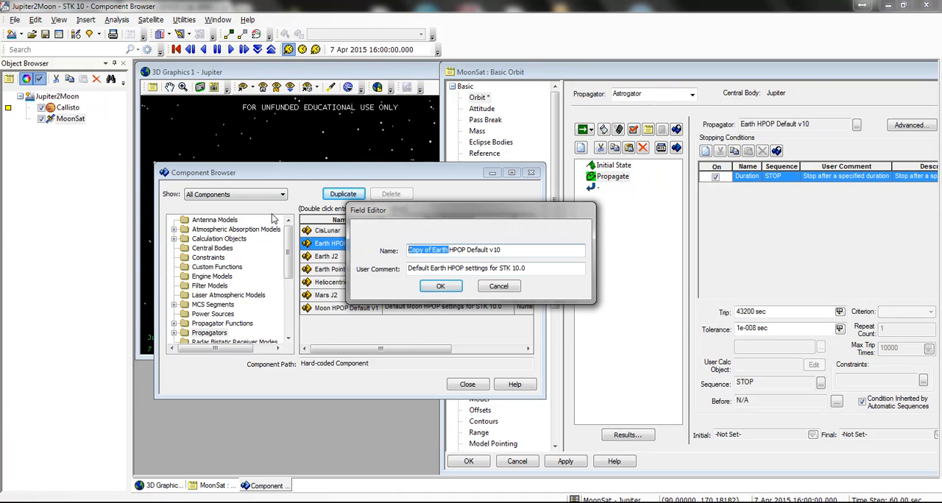
type("Jupiter")
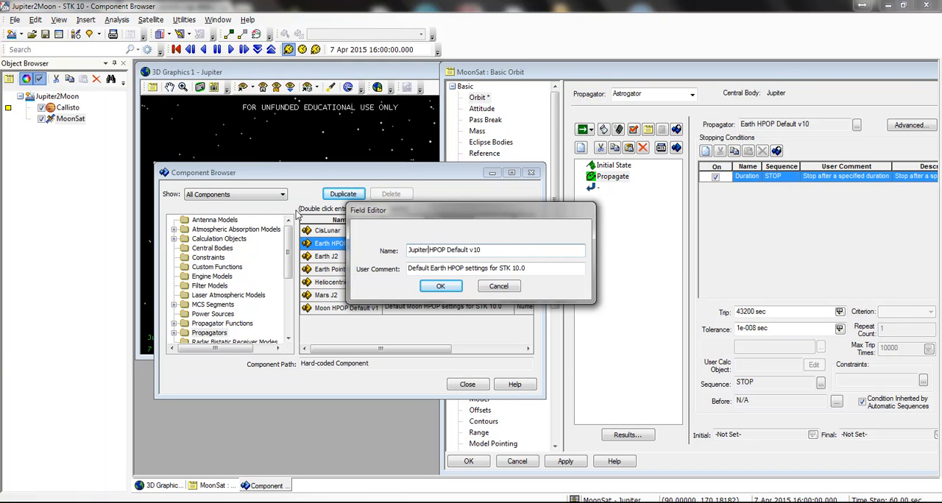
left_click_drag(540, 268, 342, 255)
key("BackSpace")
left_click_drag(446, 250, 518, 240)
key("BackSpace")
left_click(440, 286)
Step: Set the central body of the Jupiter HPOP propagator to Jupiter
left_click(398, 295)
double_click(398, 295)
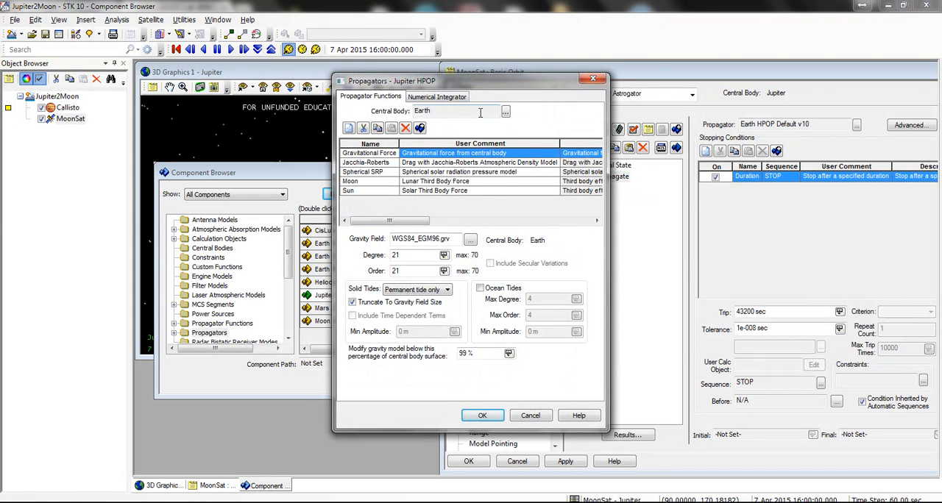
left_click(505, 111)
double_click(388, 269)
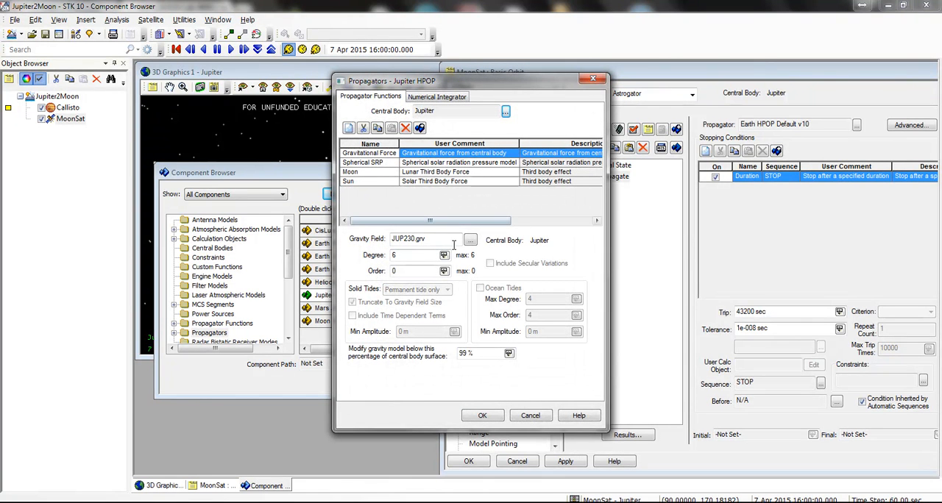
Step: Remove the Spherical SRP force from Jupiter HPOP and change the Moon entry's third body to Callisto
left_click(371, 163)
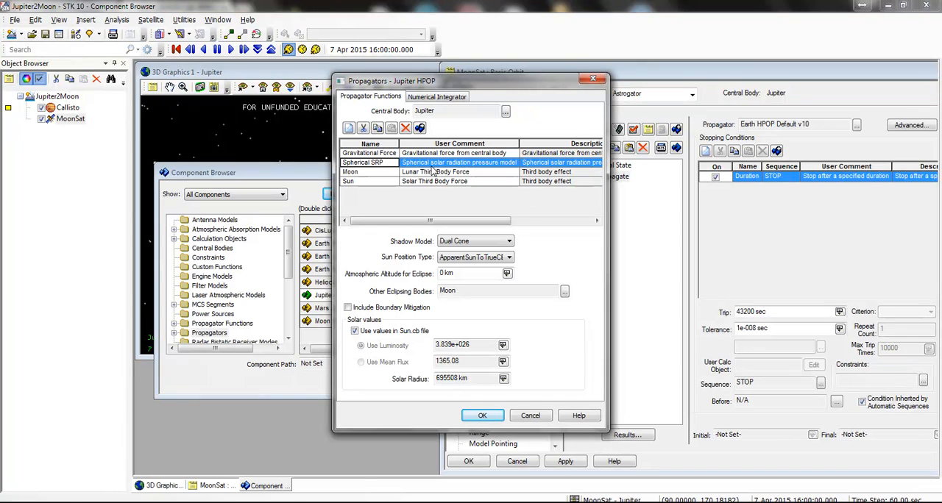
left_click(409, 129)
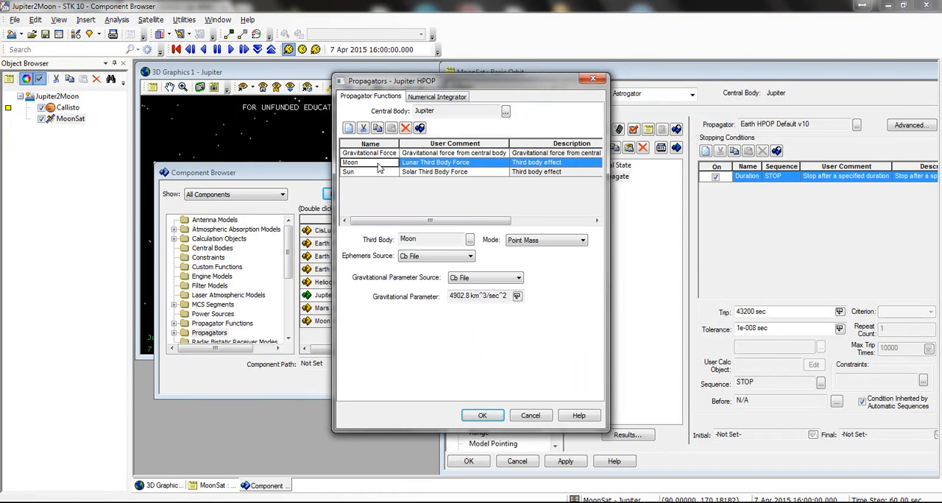
left_click(469, 240)
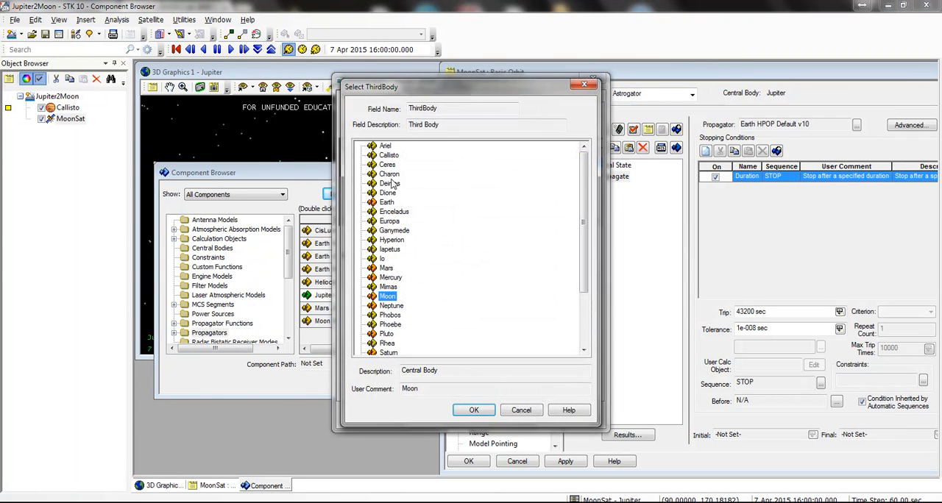
double_click(388, 156)
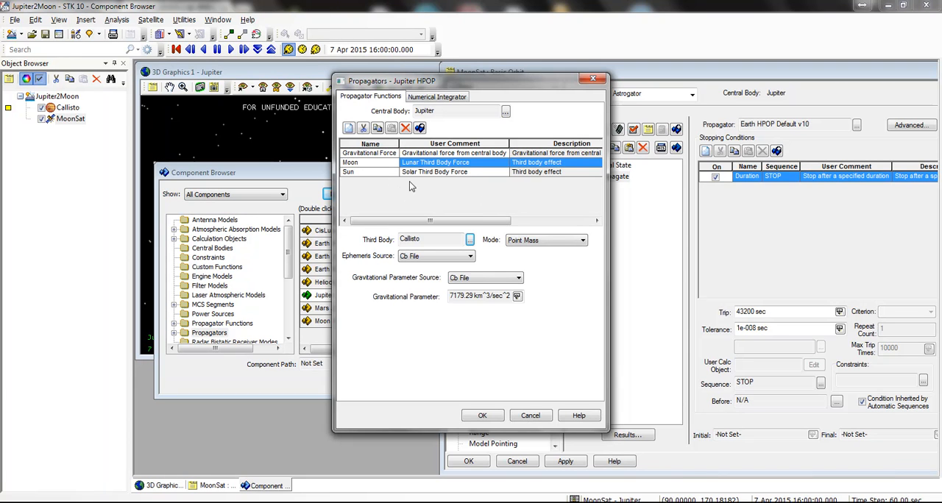
left_click(483, 417)
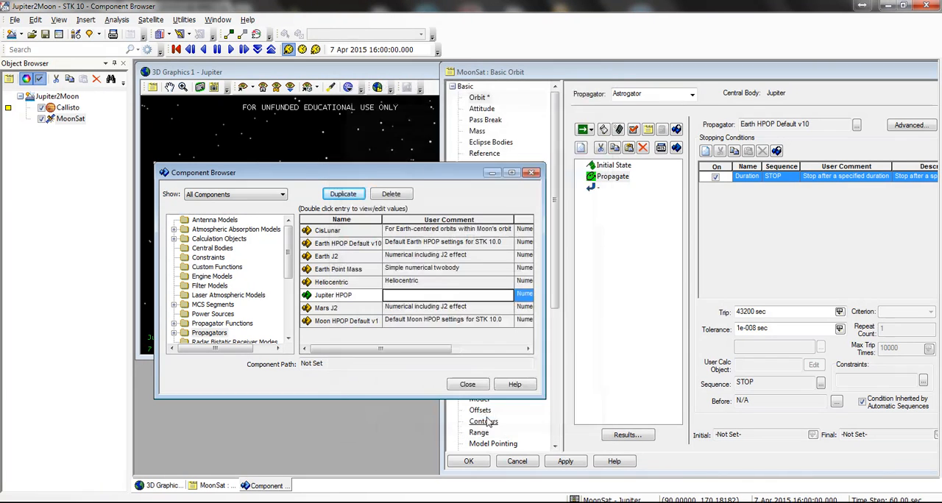
Step: Close the Component Browser and run MoonSat's mission control sequence
left_click(624, 166)
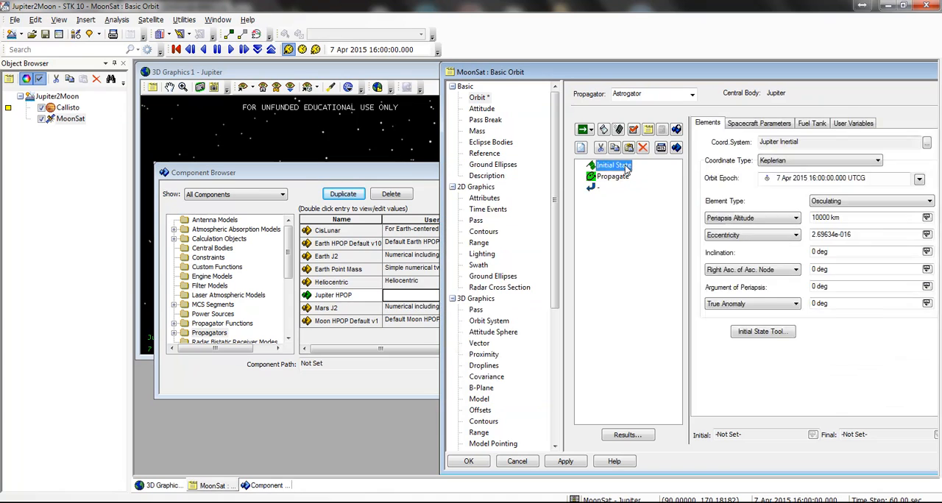
left_click(621, 177)
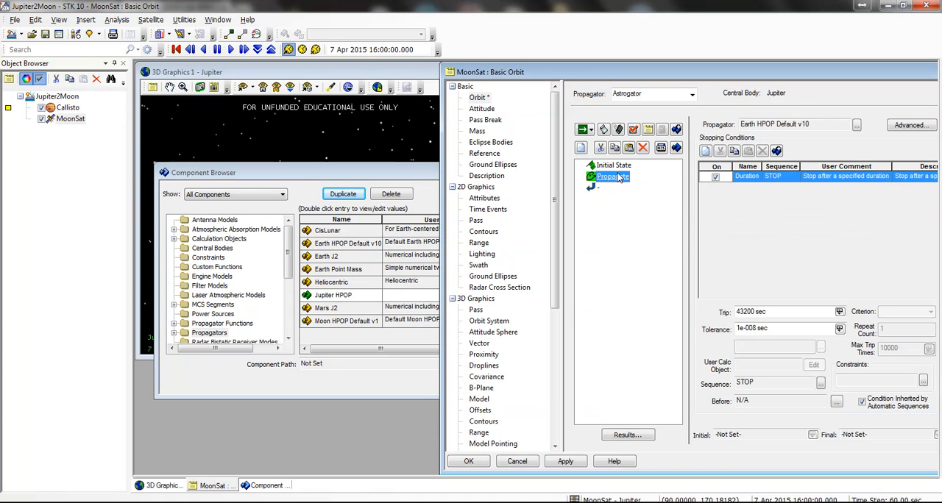
left_click(425, 179)
left_click(469, 383)
left_click(582, 130)
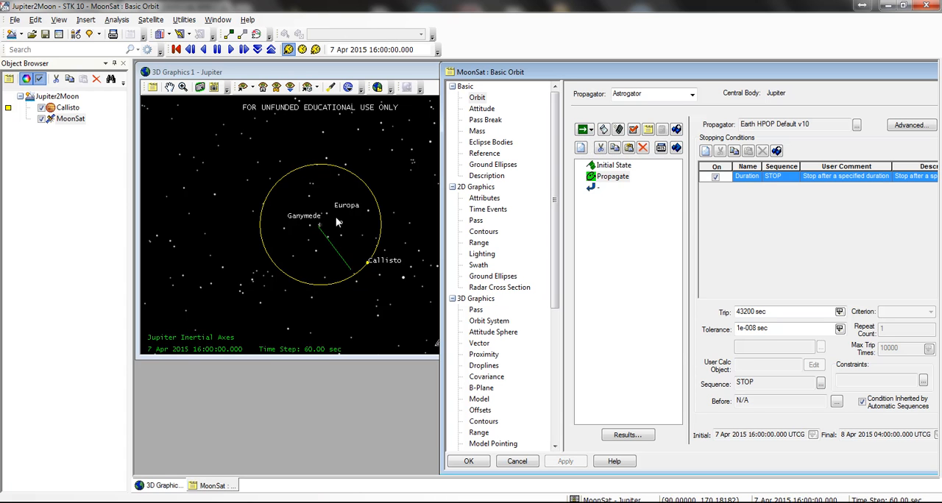
Step: Assign Jupiter HPOP as the Propagate segment's propagator and rerun the mission control sequence
left_click(857, 126)
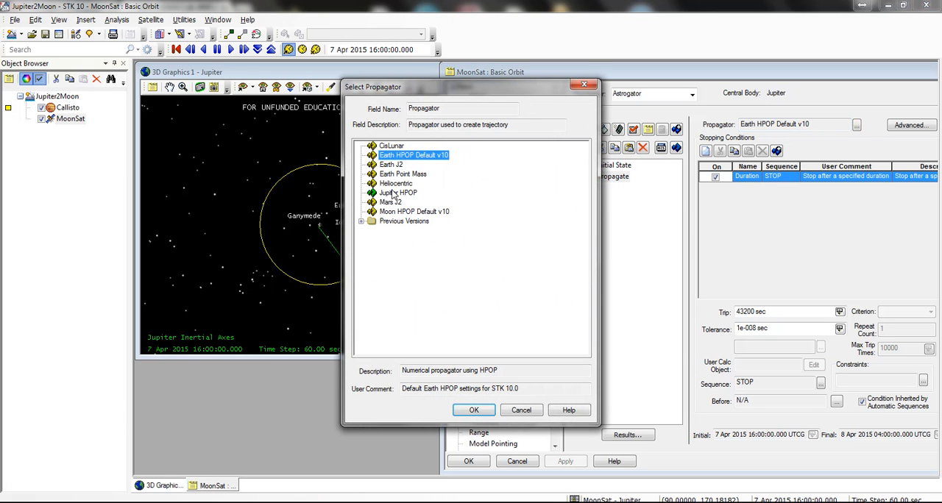
double_click(390, 193)
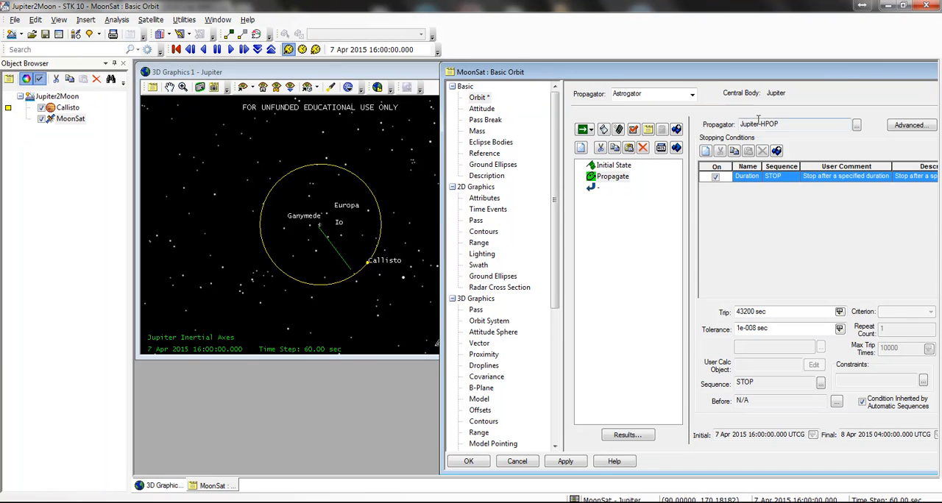
left_click(583, 131)
Step: Examine MoonSat's trajectory around Jupiter and Callisto's orbit in the 3D view
left_click(335, 237)
scroll(331, 233, "up", 6)
scroll(335, 229, "up", 7)
left_click_drag(339, 282, 405, 264)
scroll(388, 230, "down", 8)
scroll(349, 238, "up", 2)
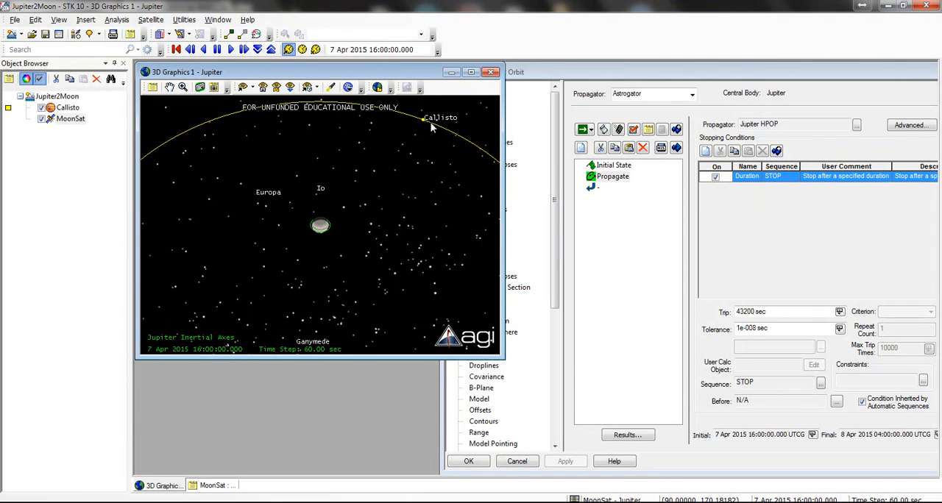
left_click_drag(433, 128, 406, 148)
scroll(413, 163, "up", 5)
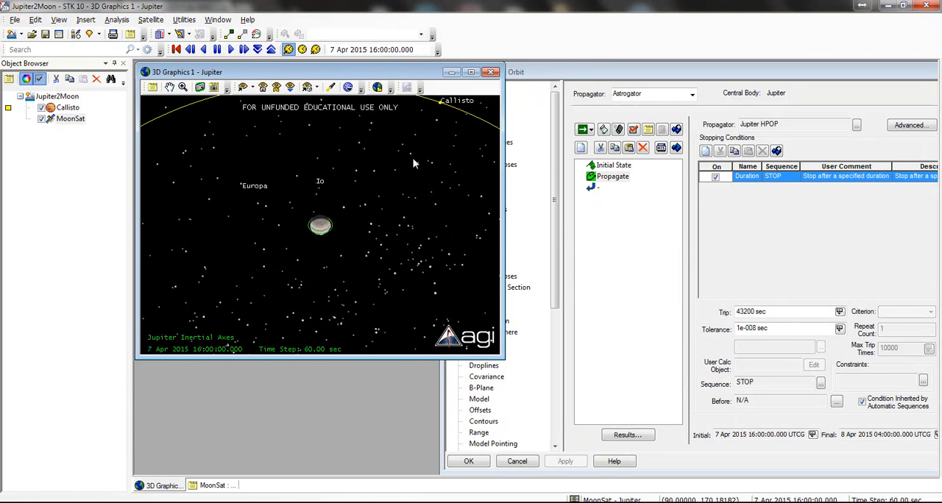
scroll(373, 130, "down", 2)
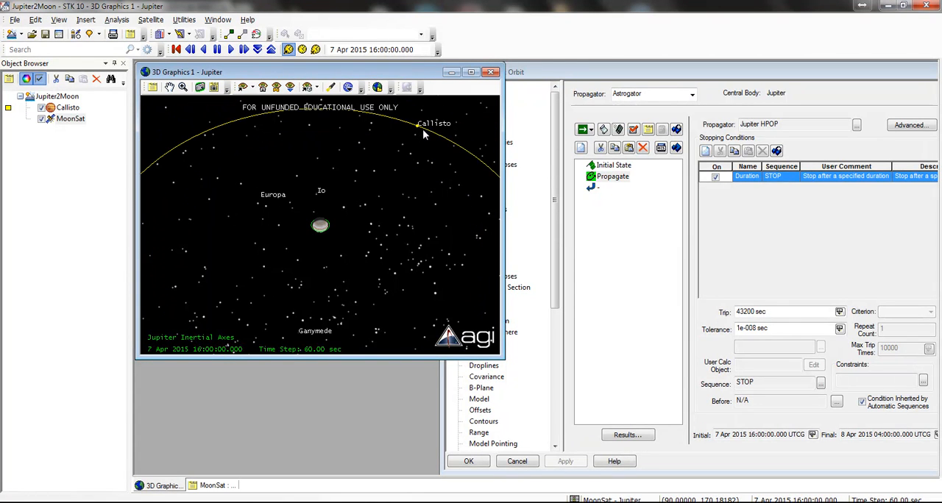
Step: Create a new report style for Callisto in My Styles and name it Moon Report
left_click(67, 108)
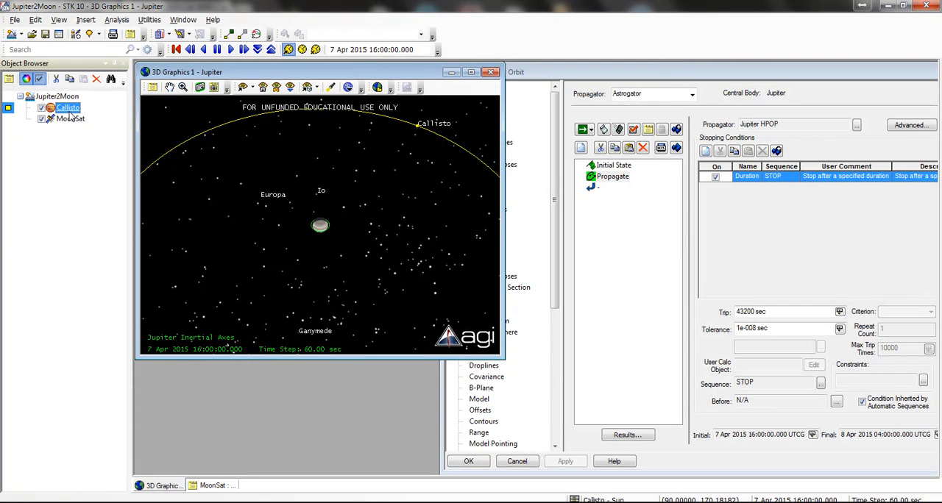
right_click(71, 118)
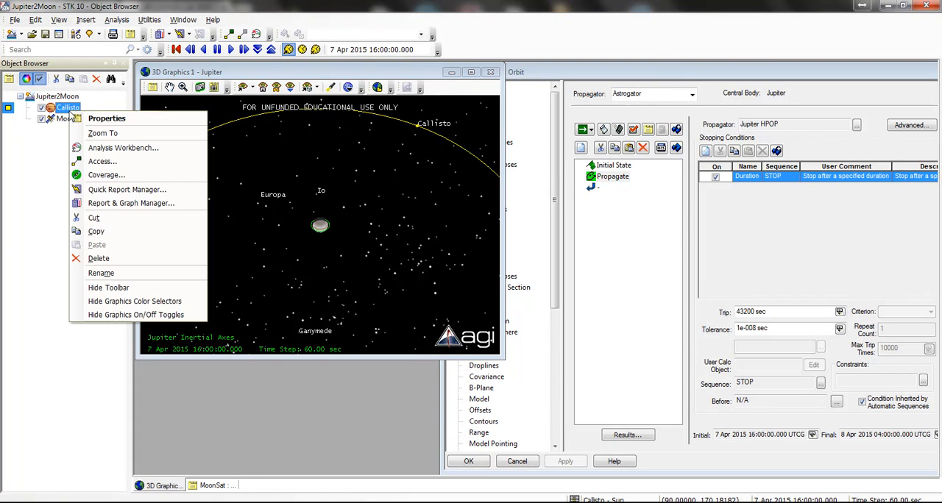
left_click(103, 204)
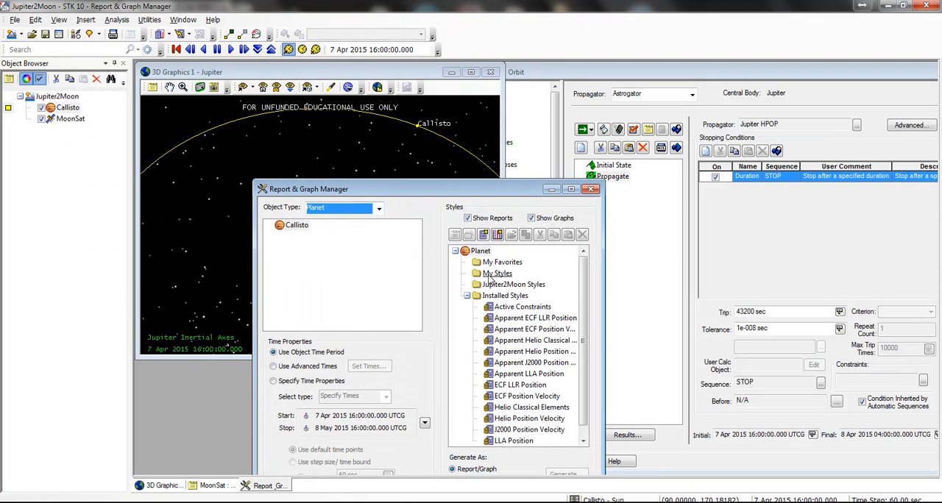
left_click(483, 235)
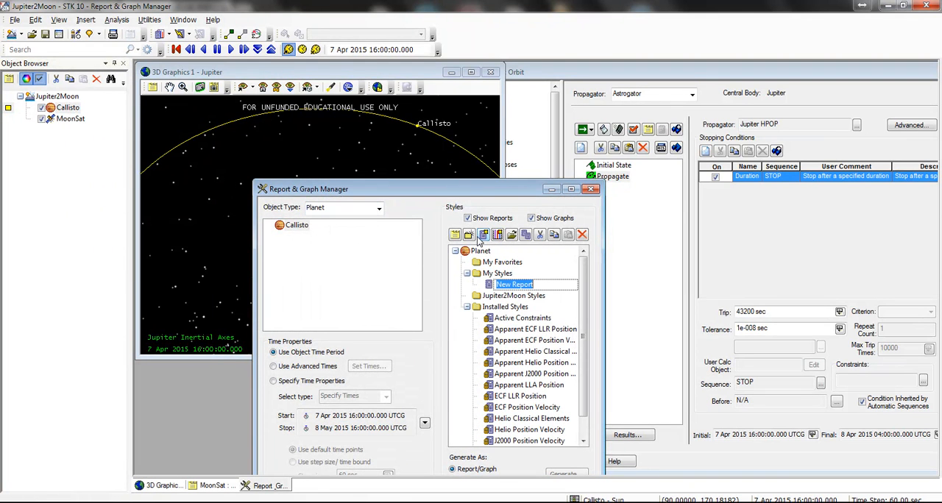
type("Moon")
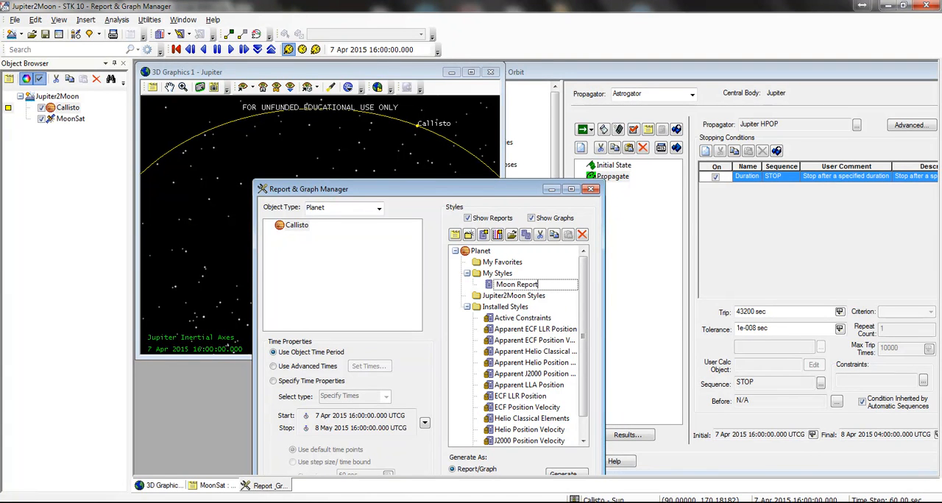
key("Return")
Step: Open the Moon Report style's contents and add the Time element from Parameter Set: Orbit
double_click(515, 285)
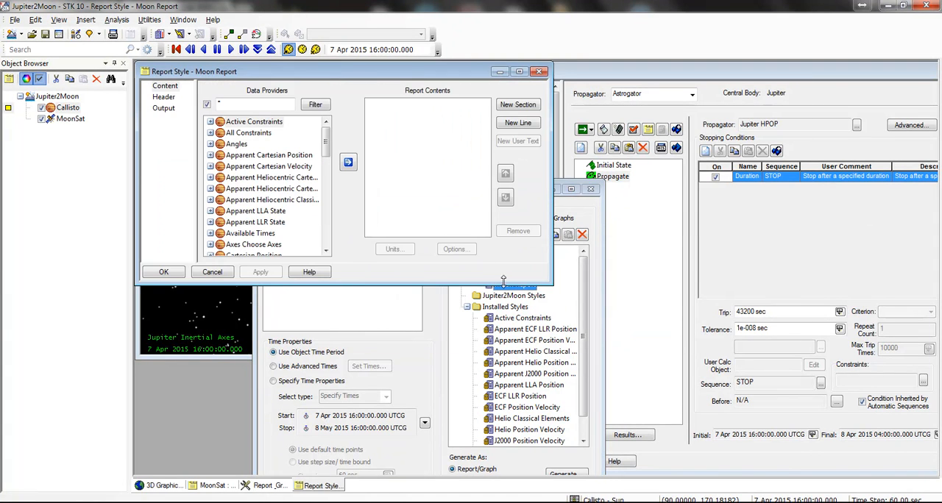
left_click_drag(551, 284, 614, 340)
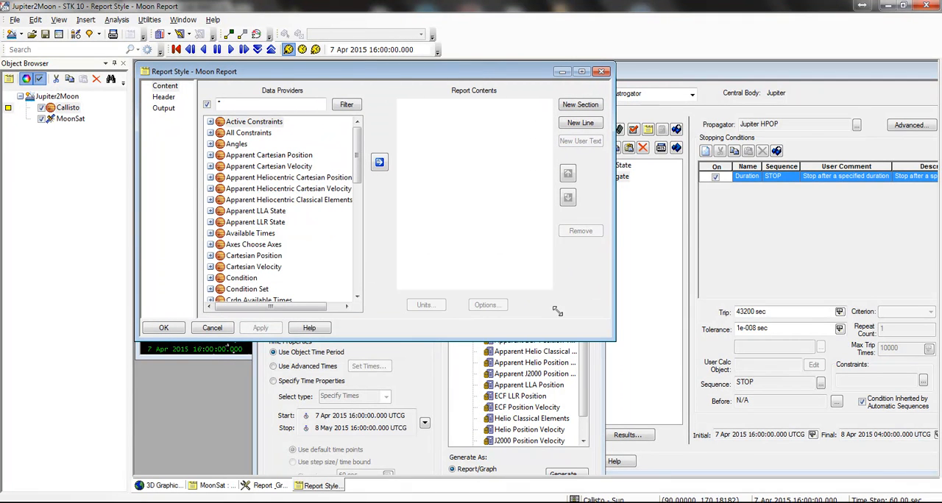
scroll(276, 247, "down", 4)
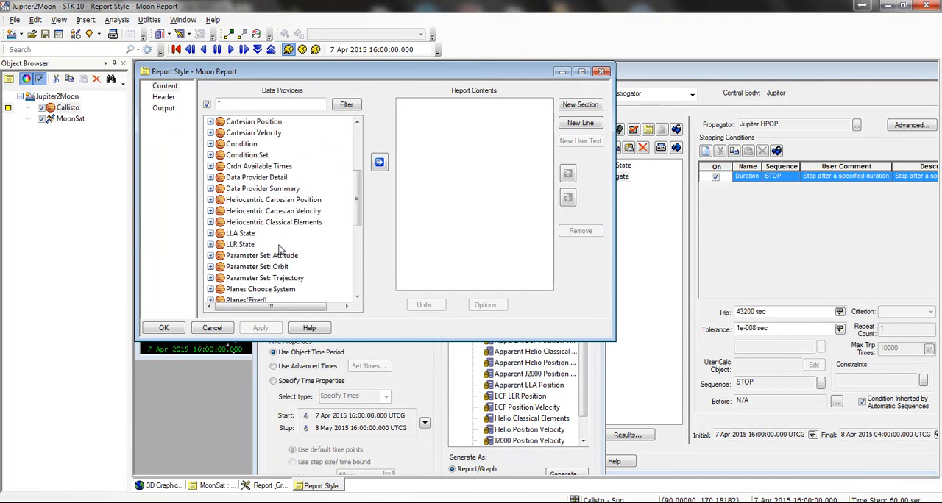
left_click(228, 267)
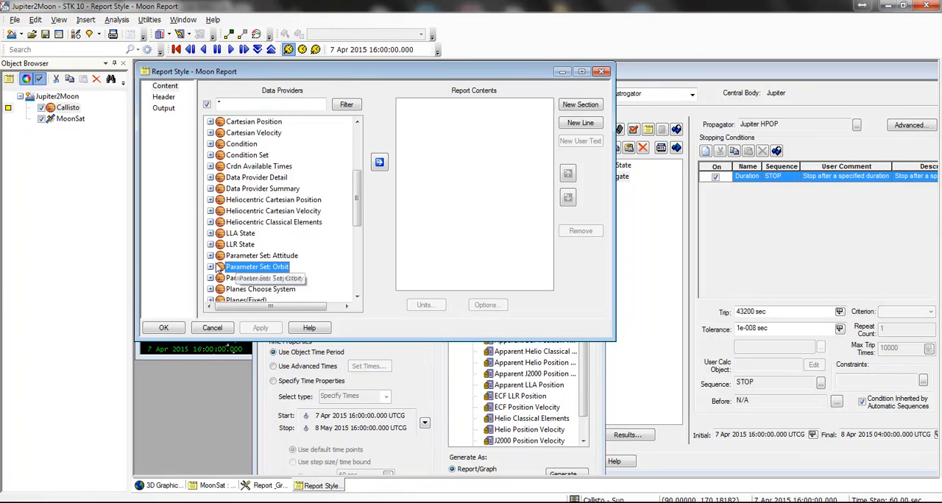
left_click(210, 266)
left_click(221, 277)
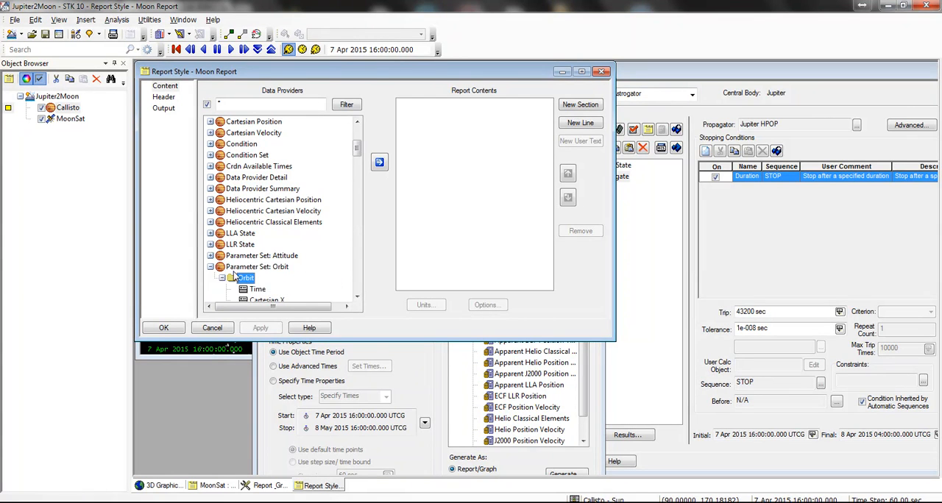
scroll(272, 147, "down", 7)
scroll(273, 144, "up", 2)
scroll(271, 144, "up", 1)
left_click(257, 154)
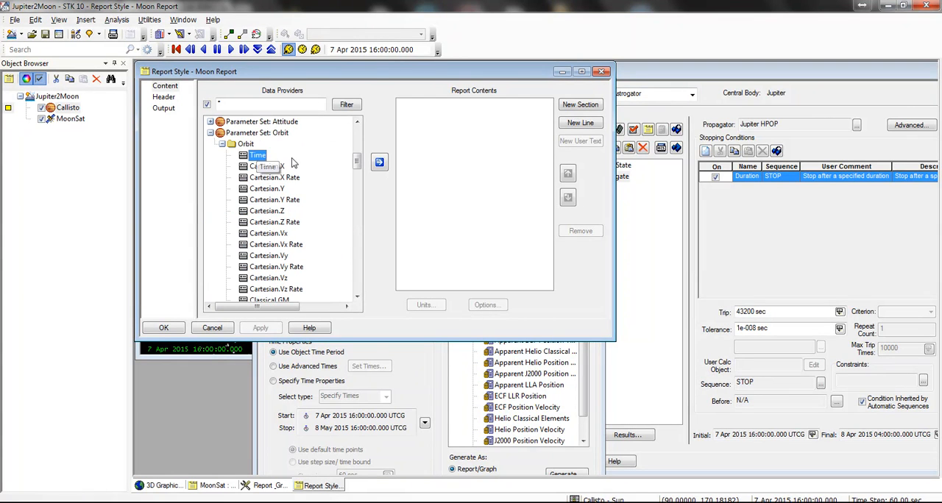
left_click(379, 162)
Step: Add Classical.RadiusOfPeriapsis, Classical.Eccentricity and Classical.Inclination to the Moon Report contents
left_click(302, 233)
scroll(301, 234, "down", 3)
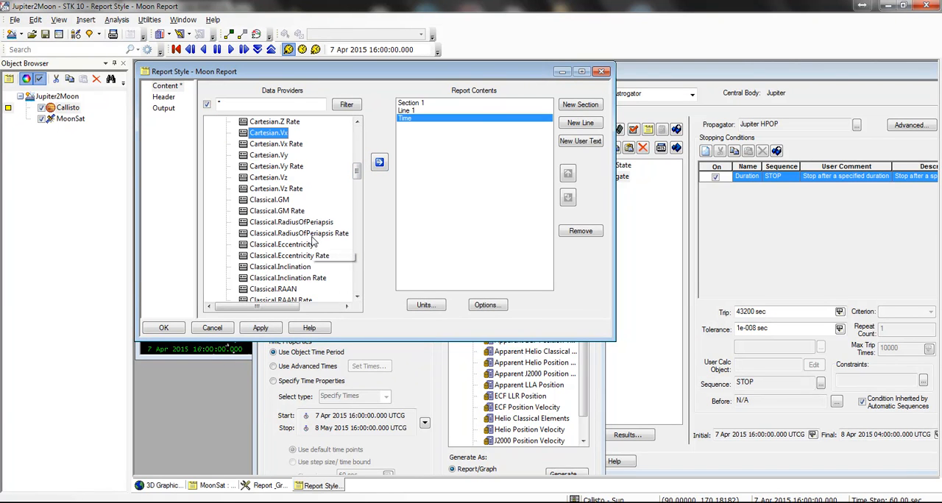
left_click(315, 223)
scroll(327, 218, "down", 2)
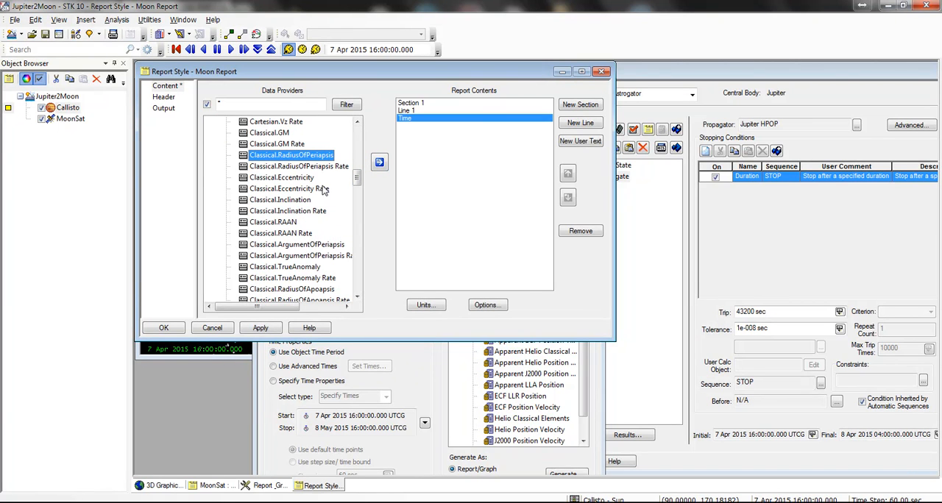
left_click(379, 162)
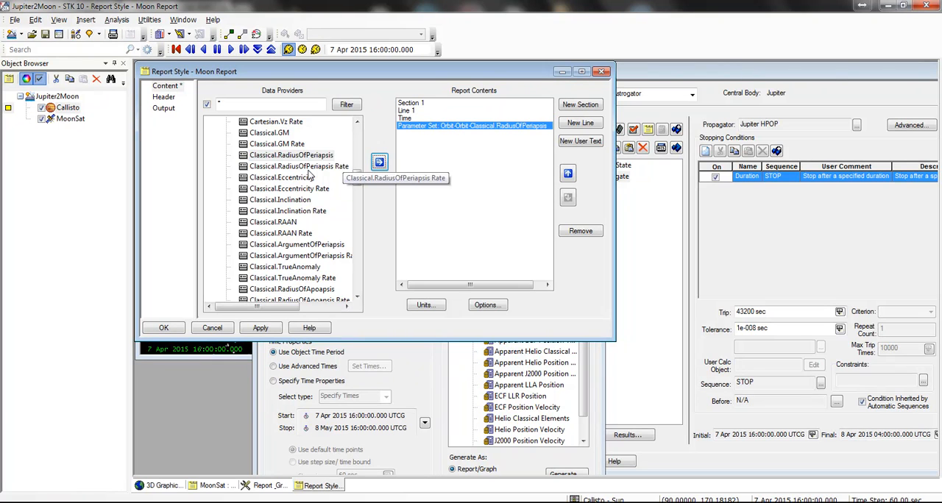
left_click(315, 167)
left_click(306, 178)
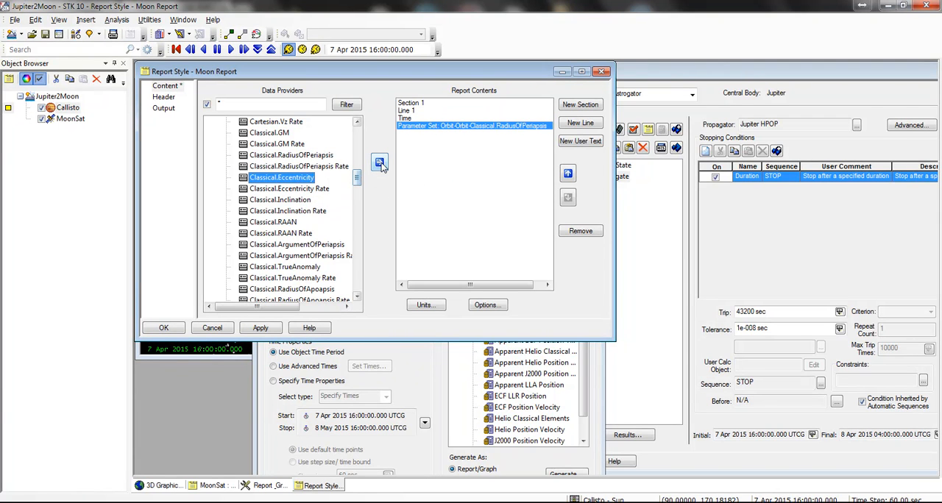
left_click(379, 163)
left_click(374, 167)
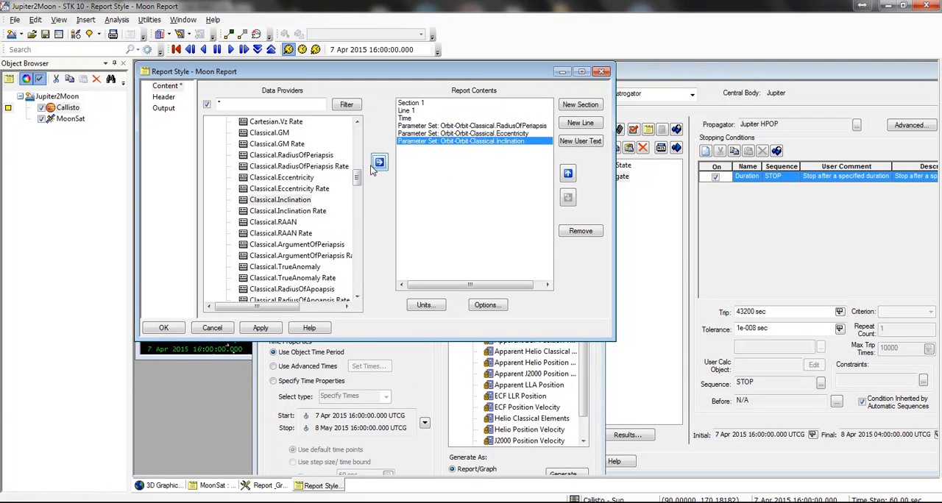
Step: Add Classical.Inclination Rate, Classical.ArgumentOfPeriapsis and Classical.TrueAnomaly to the Moon Report contents
left_click(300, 212)
left_click(378, 166)
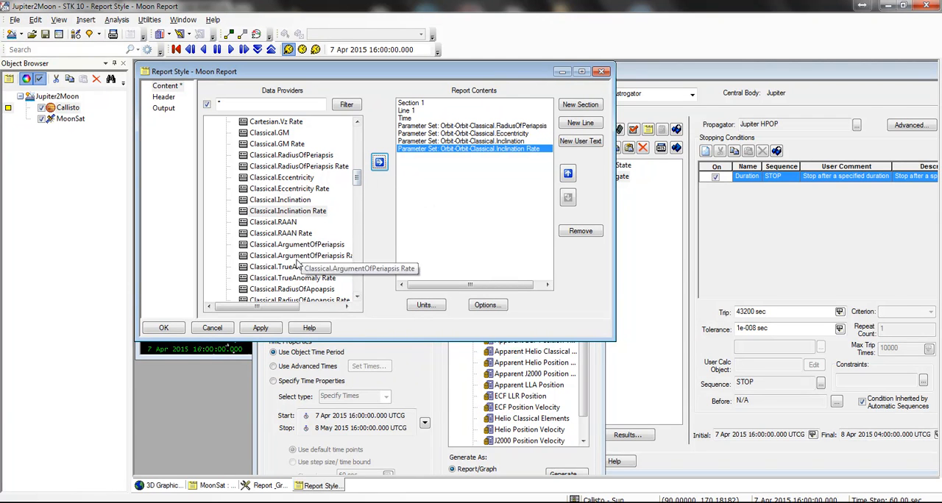
left_click(309, 244)
left_click(379, 163)
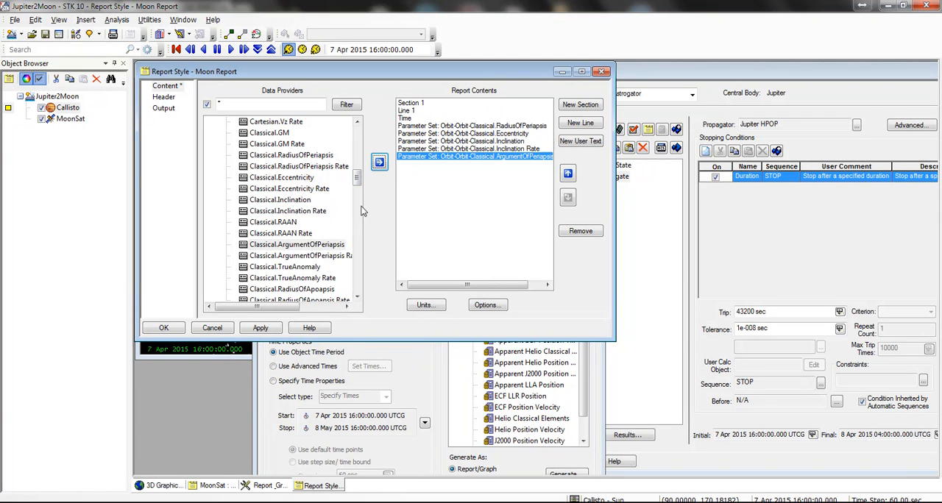
left_click(295, 266)
left_click(378, 163)
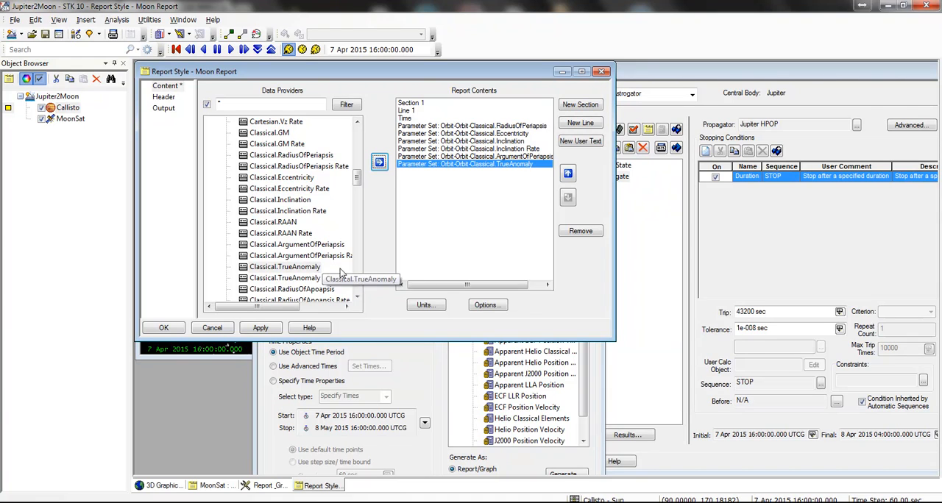
Step: Add Classical.RadiusOfApoapsis and Classical.SemimajorAxis to the Moon Report contents and accept the report style
scroll(319, 289, "down", 2)
left_click(317, 222)
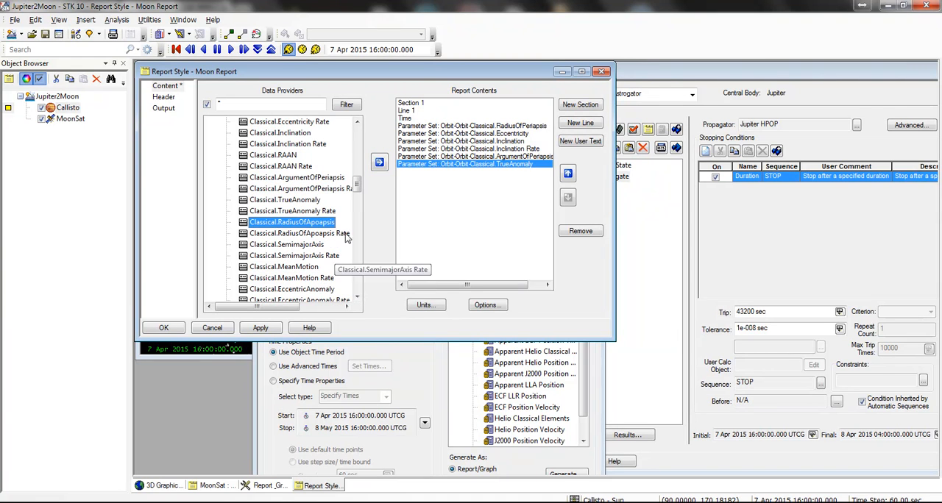
left_click(374, 165)
left_click(306, 245)
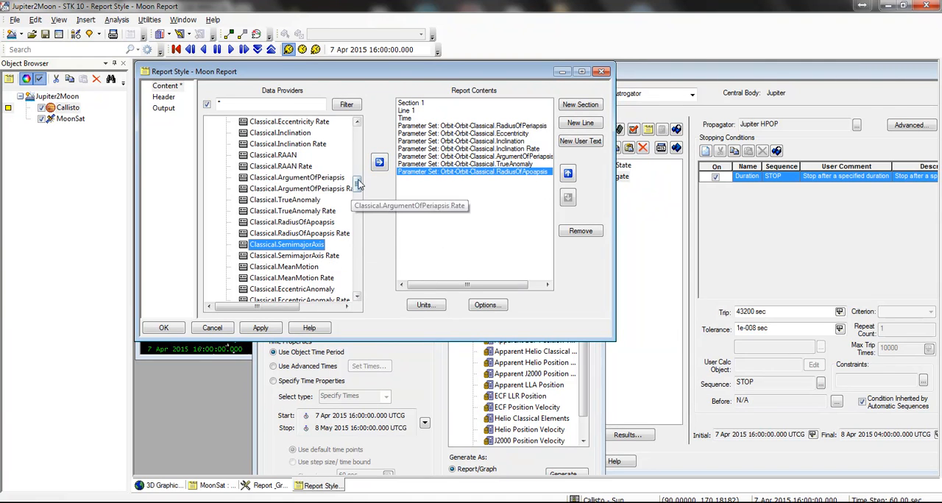
left_click(379, 163)
left_click(302, 266)
scroll(307, 270, "down", 2)
scroll(308, 270, "down", 10)
scroll(316, 250, "down", 15)
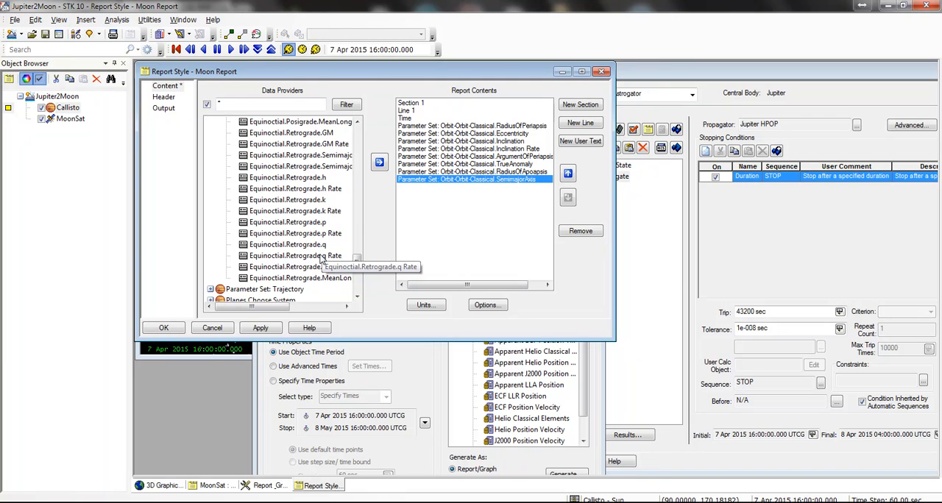
left_click(164, 327)
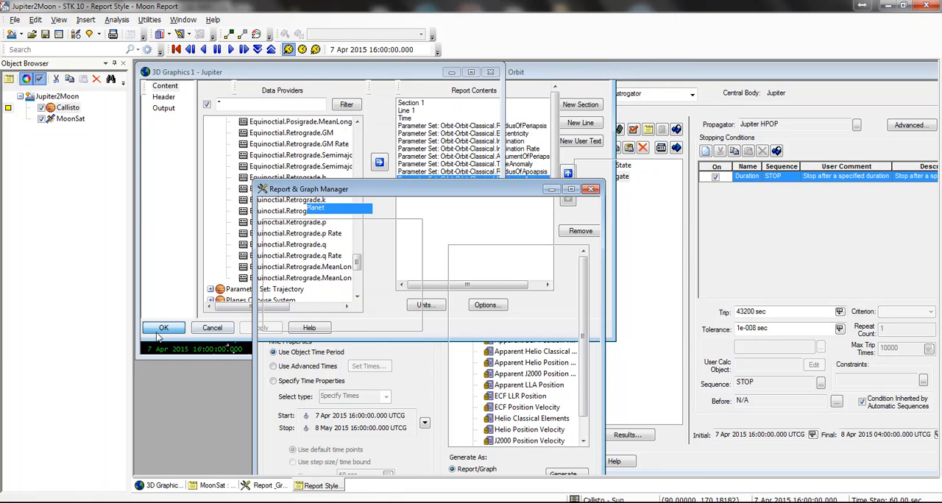
Step: Generate the Moon Report for Callisto and review all its orbital element columns through semimajor axis
double_click(528, 285)
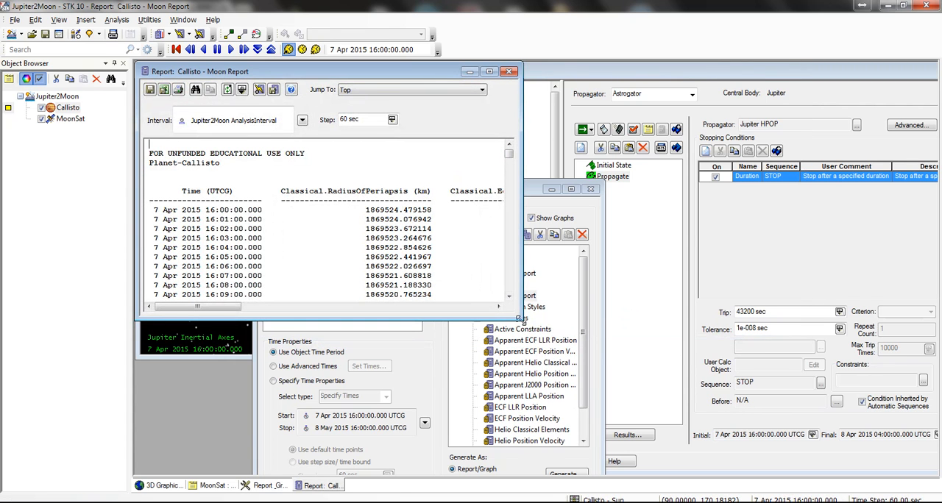
left_click_drag(520, 319, 754, 434)
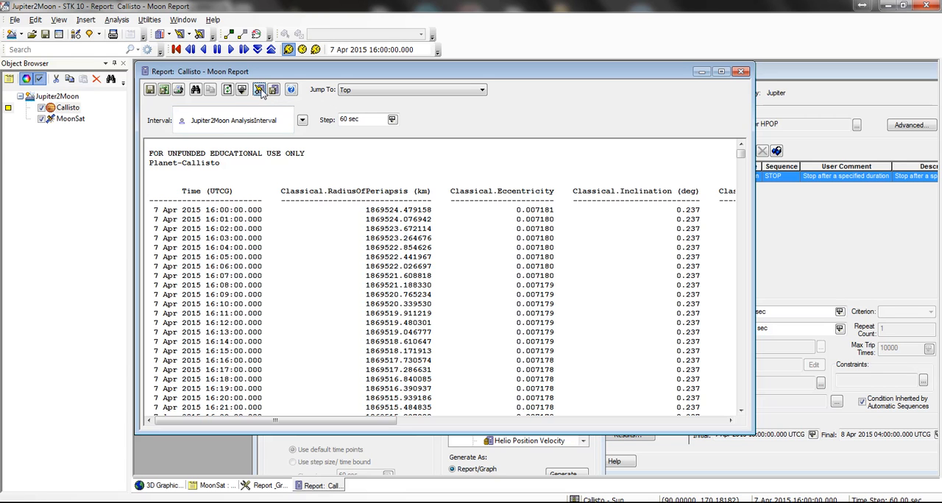
left_click(211, 247)
scroll(234, 211, "down", 7)
scroll(234, 204, "up", 7)
scroll(197, 211, "up", 1)
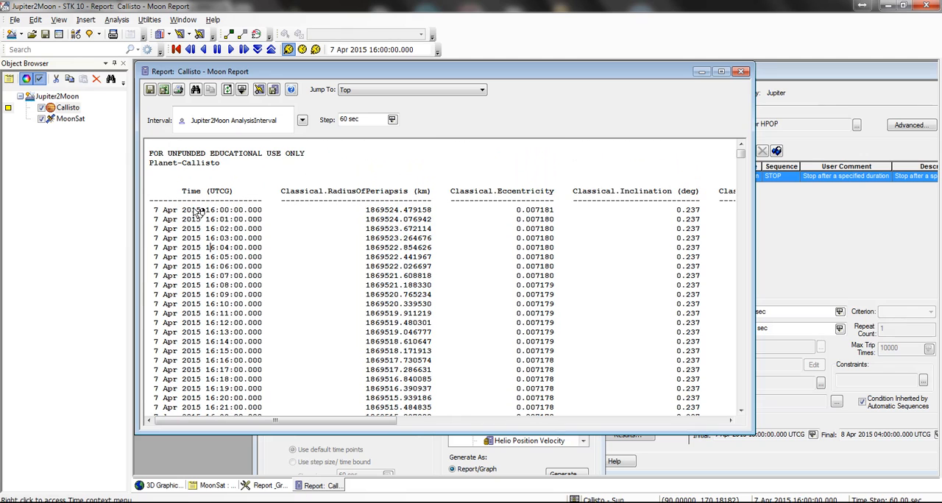
left_click_drag(355, 421, 706, 399)
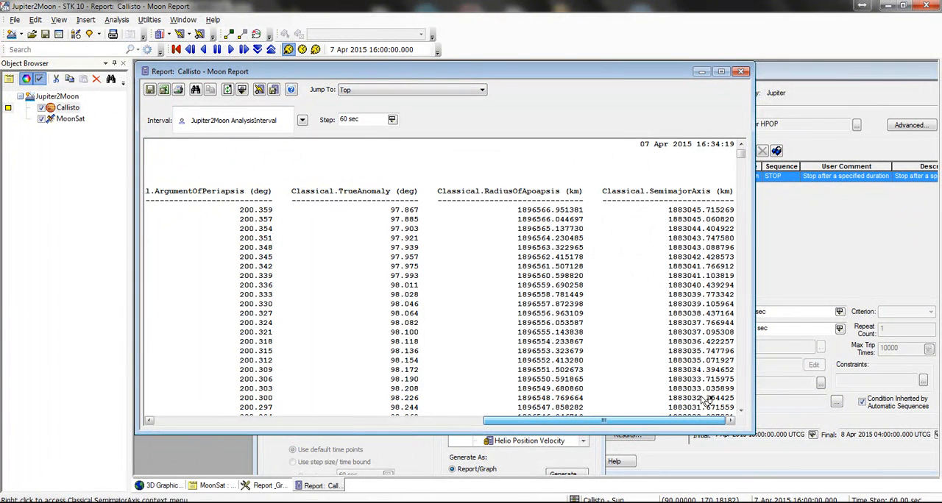
Step: Copy the radius of apoapsis value 1896490.288806 from Callisto's Moon Report, and close the report and the Report & Graph Manager
left_click_drag(518, 322, 593, 335)
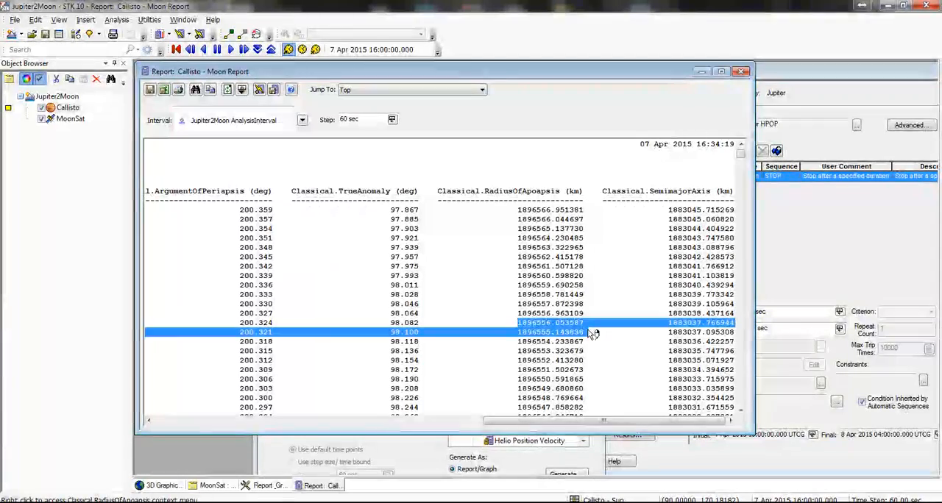
left_click_drag(590, 421, 599, 398)
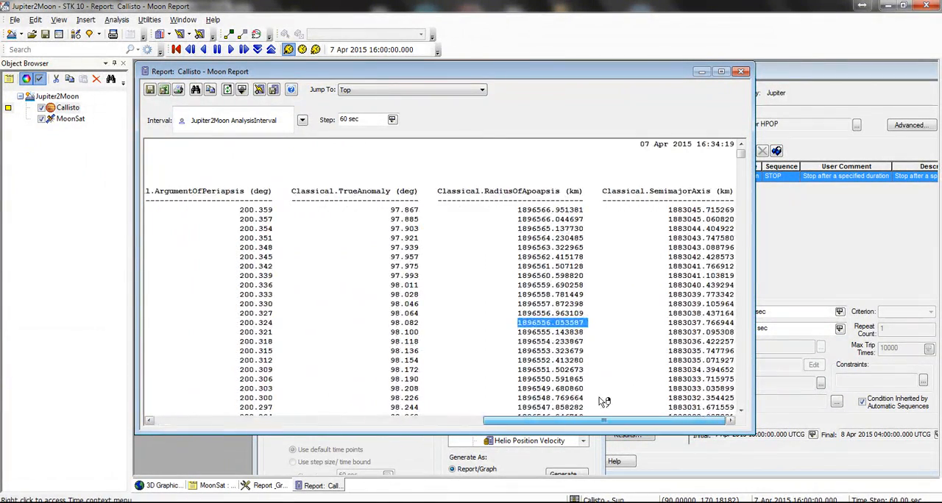
scroll(571, 324, "down", 20)
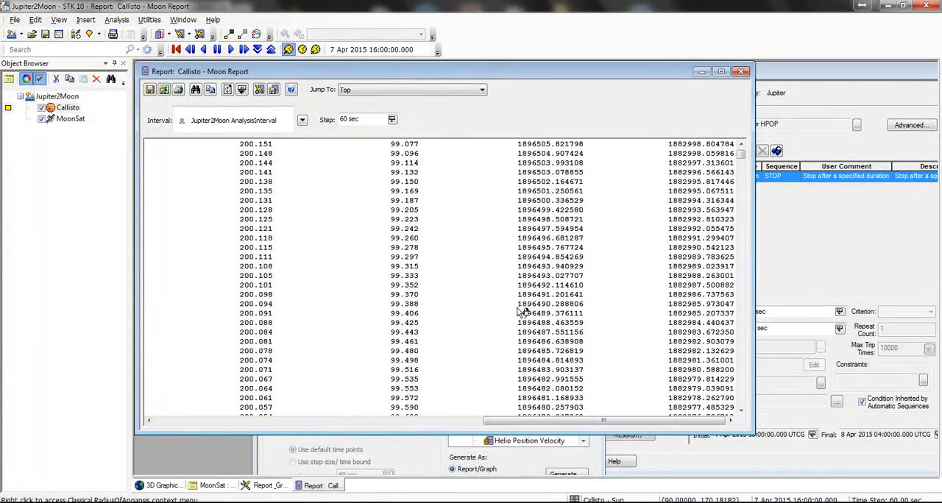
left_click_drag(524, 307, 593, 308)
left_click_drag(523, 307, 594, 309)
right_click(587, 306)
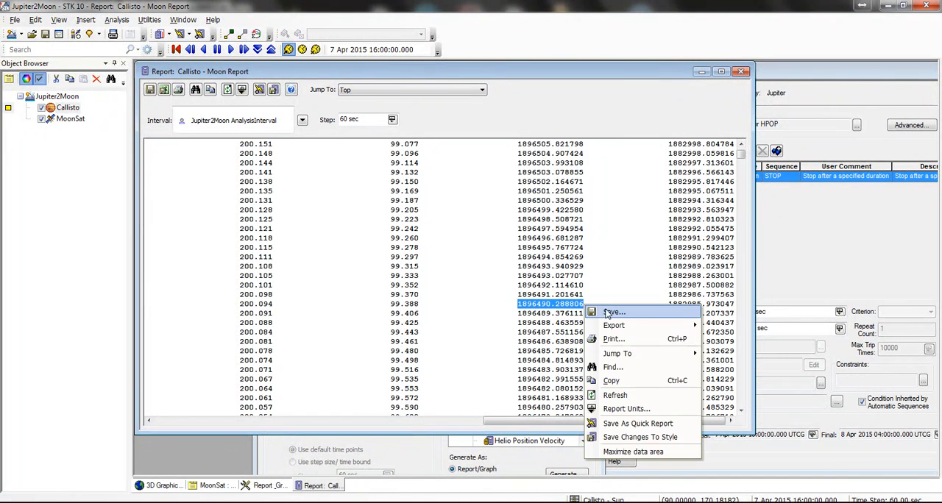
left_click(628, 383)
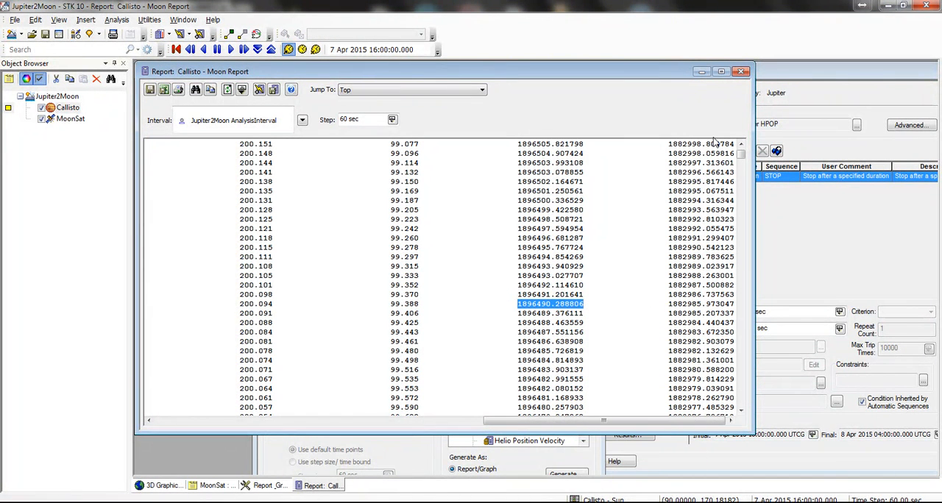
left_click(741, 72)
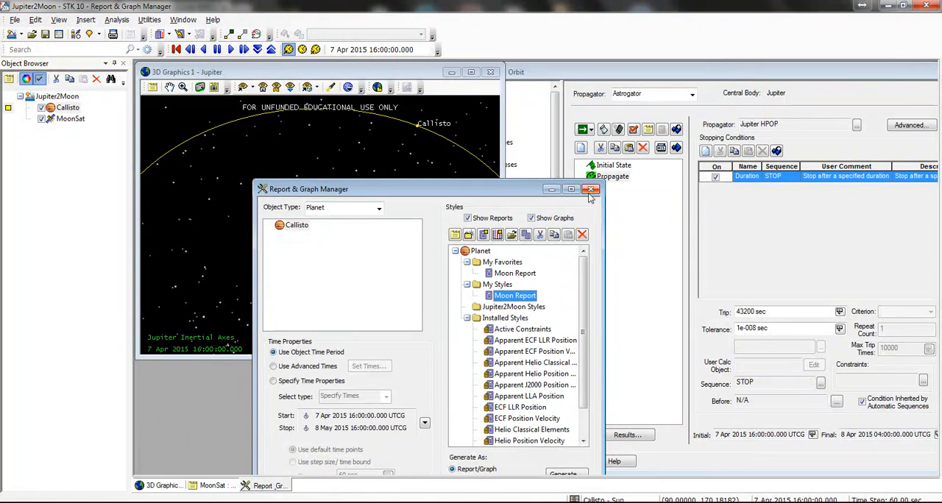
left_click(591, 190)
Step: Insert a Maneuver segment after the Propagate segment in MoonSat's mission control sequence
right_click(620, 184)
left_click(658, 195)
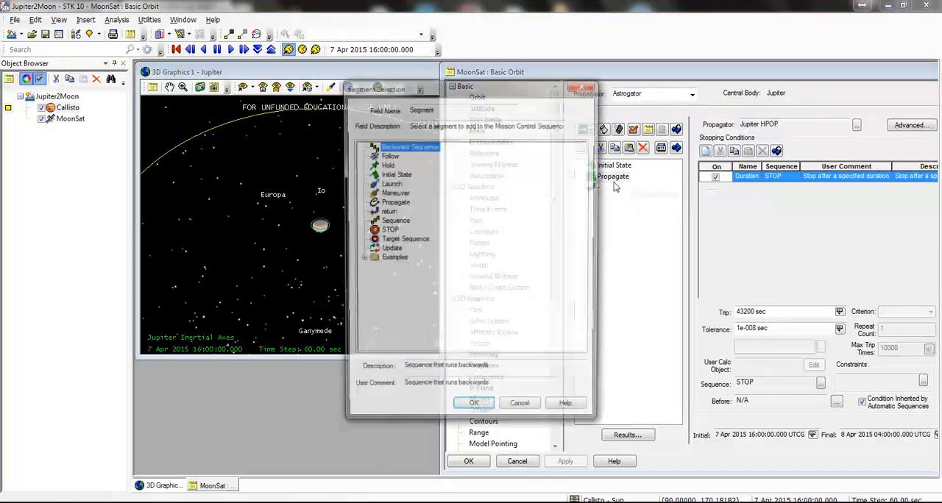
double_click(395, 192)
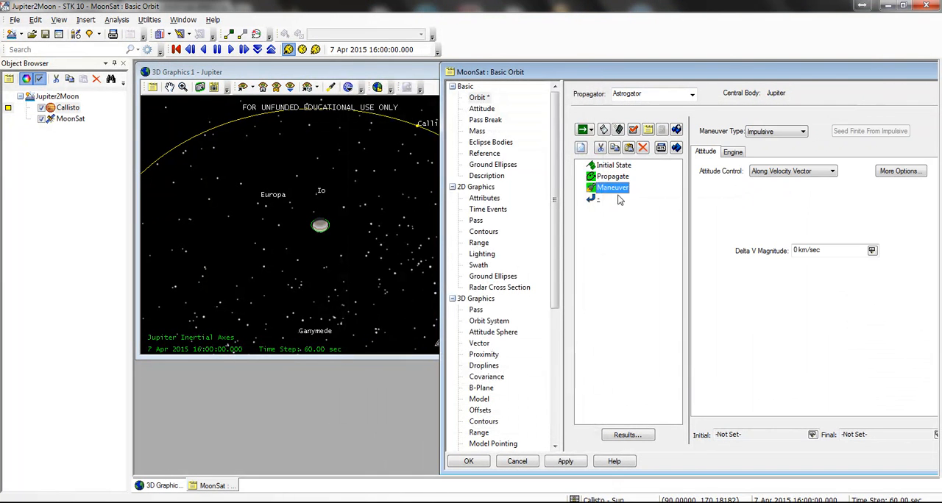
Step: Set the Maneuver segment's color to red and its coordinate system to Jupiter Inertial
double_click(615, 188)
left_click(538, 209)
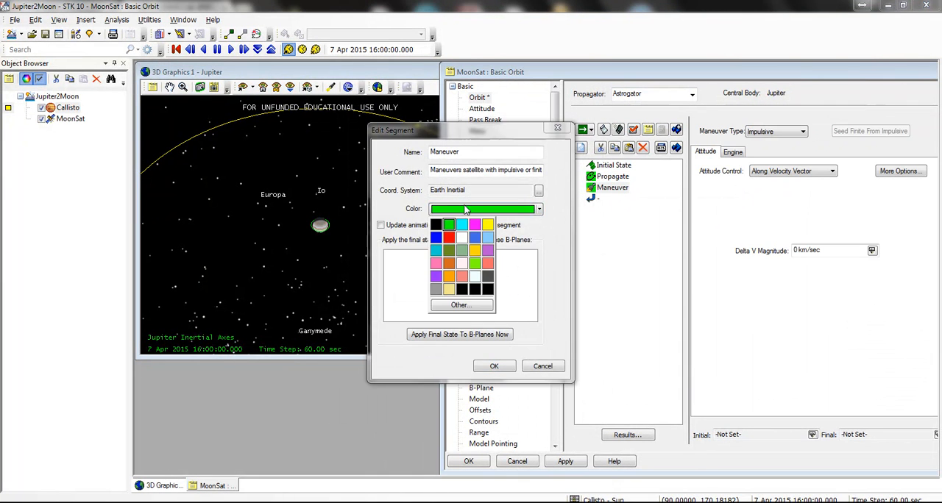
left_click(449, 237)
left_click(538, 189)
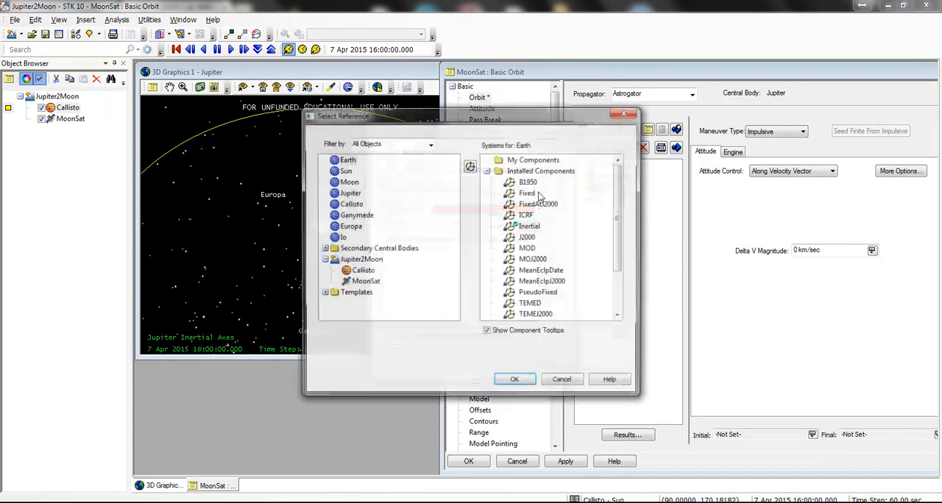
left_click(348, 192)
left_click(529, 227)
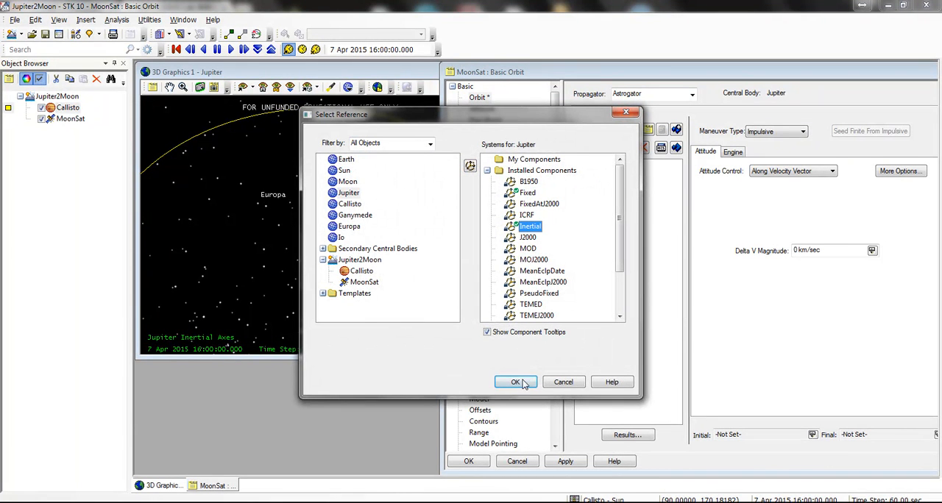
left_click(520, 382)
left_click(494, 365)
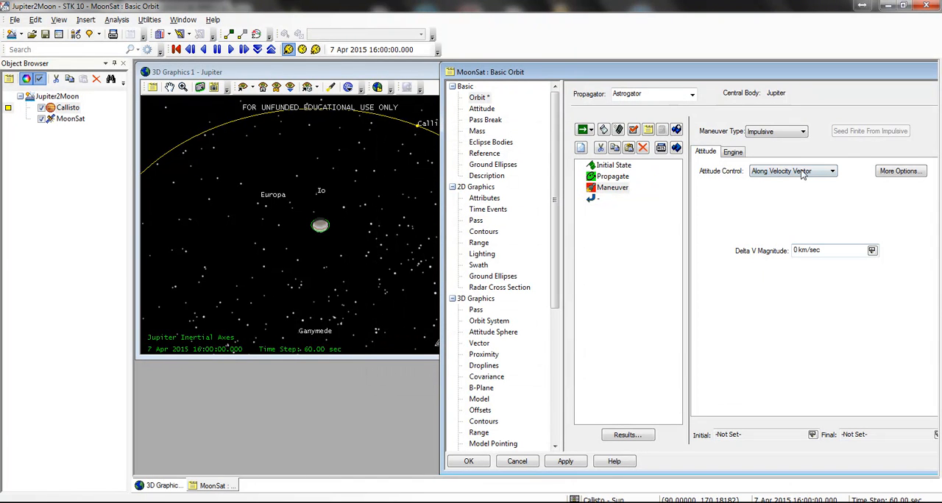
Step: Insert a second Propagate segment after the Maneuver and assign it the Jupiter HPOP propagator
right_click(615, 190)
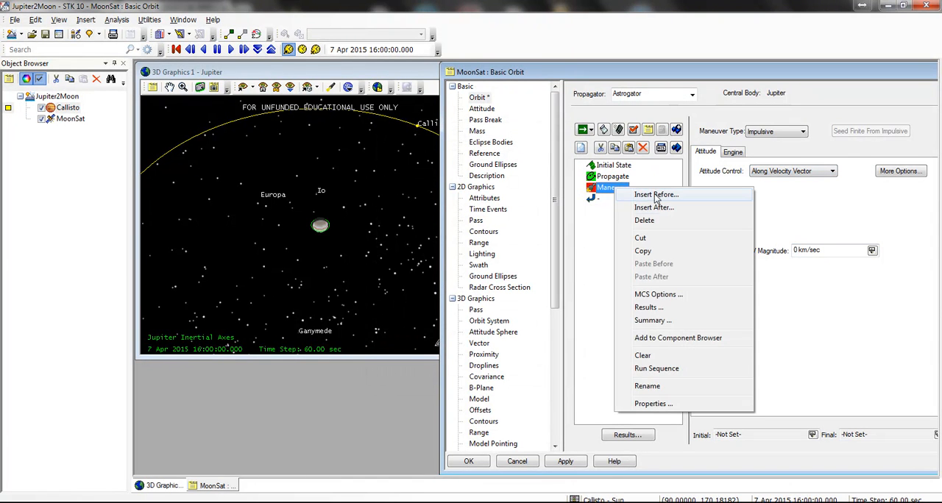
left_click(653, 207)
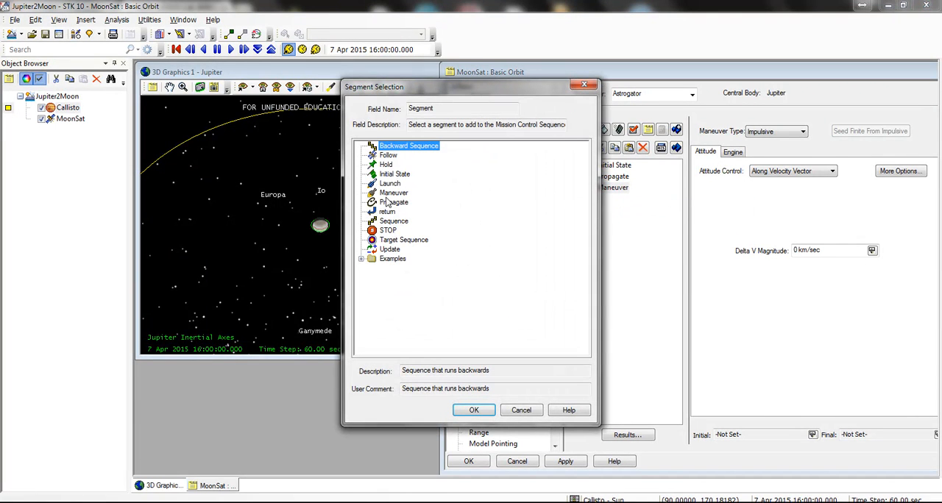
double_click(397, 203)
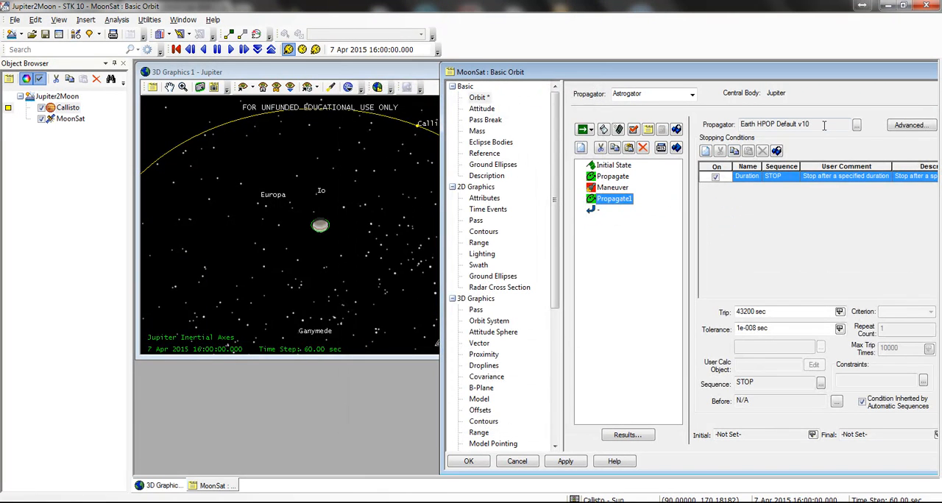
left_click(855, 127)
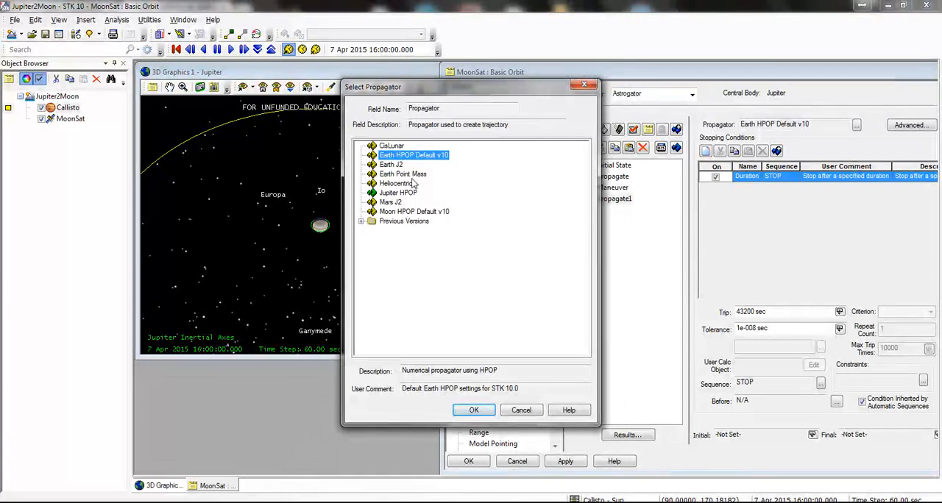
double_click(397, 192)
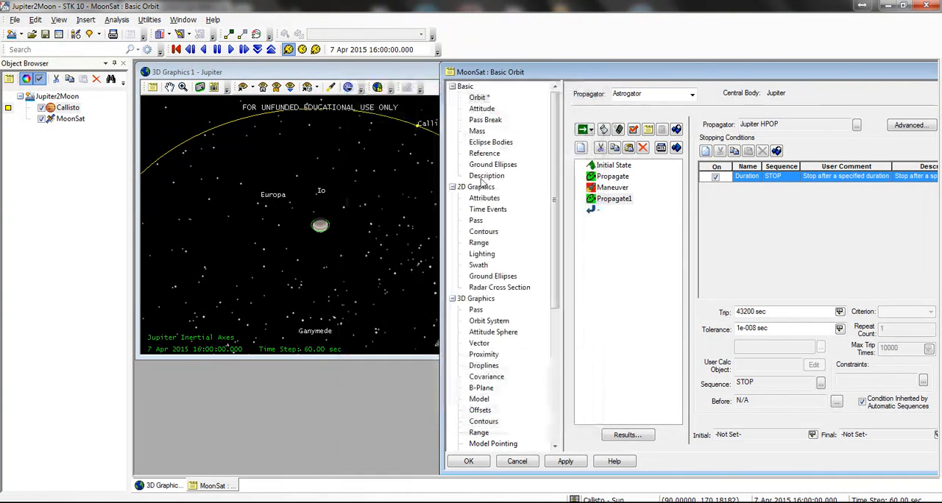
Step: Replace the second Propagate segment's Duration stopping condition with Apoapsis and set its central body to Jupiter
left_click(705, 151)
double_click(396, 174)
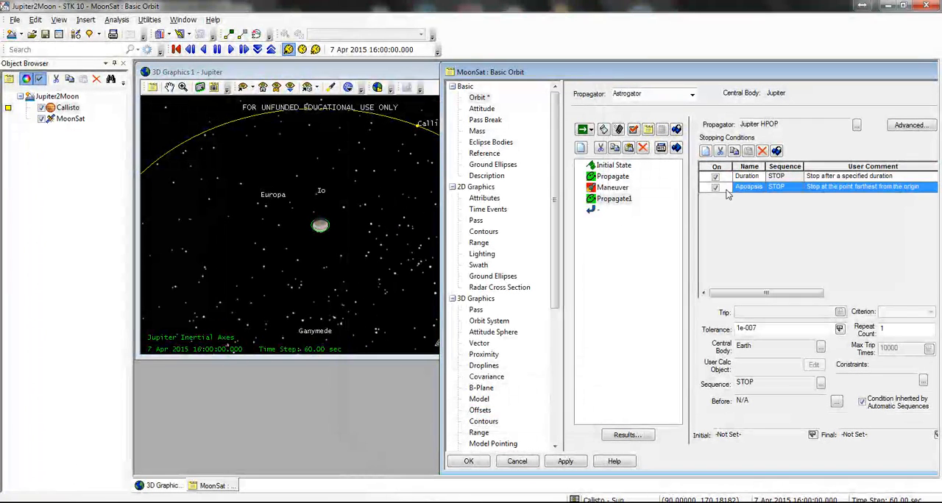
left_click(746, 176)
left_click(762, 151)
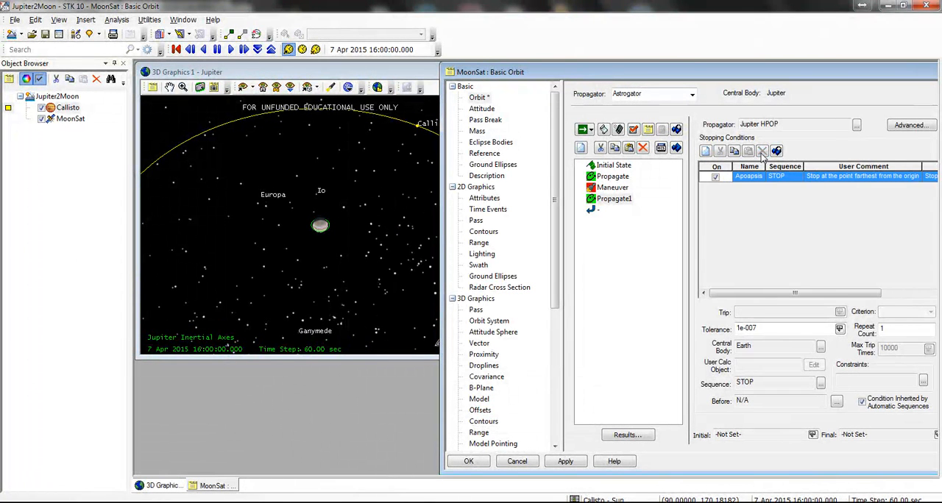
left_click(820, 347)
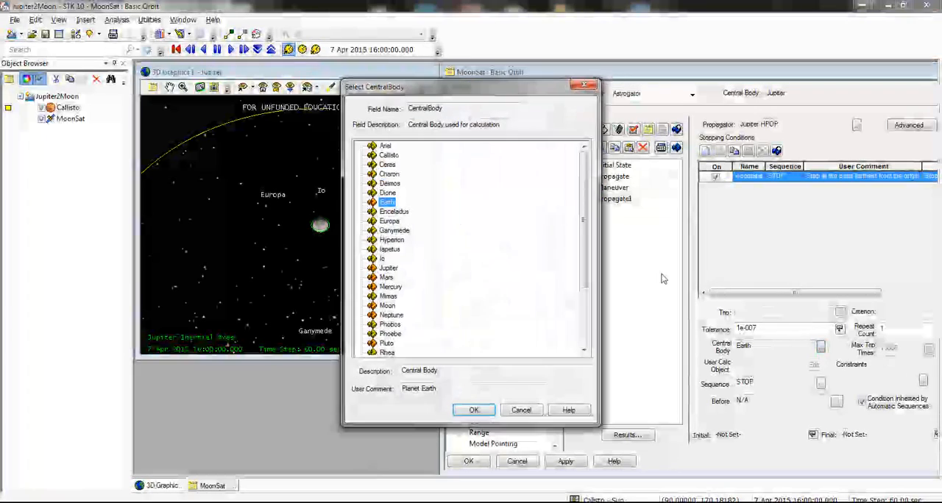
left_click(389, 268)
left_click(473, 410)
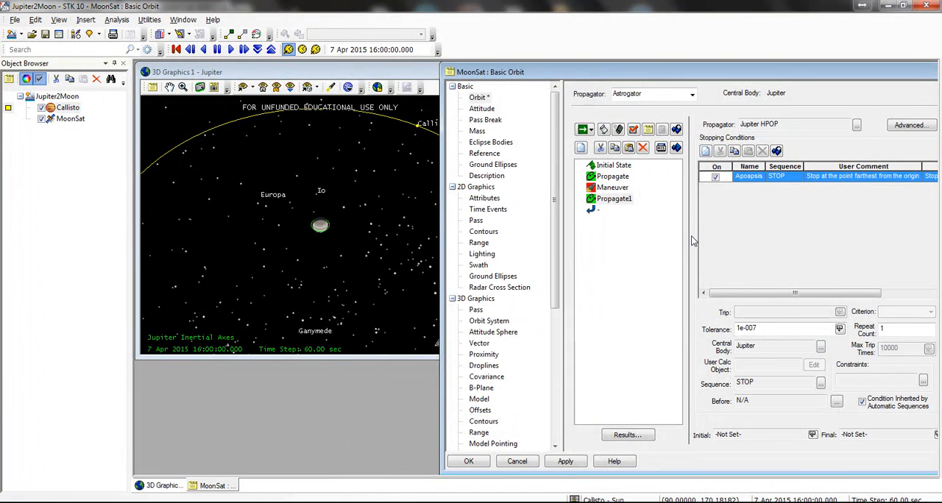
Step: Set the Maneuver's delta V magnitude to 5 km/sec and run the mission control sequence, checking the trajectory in 3D
left_click(615, 188)
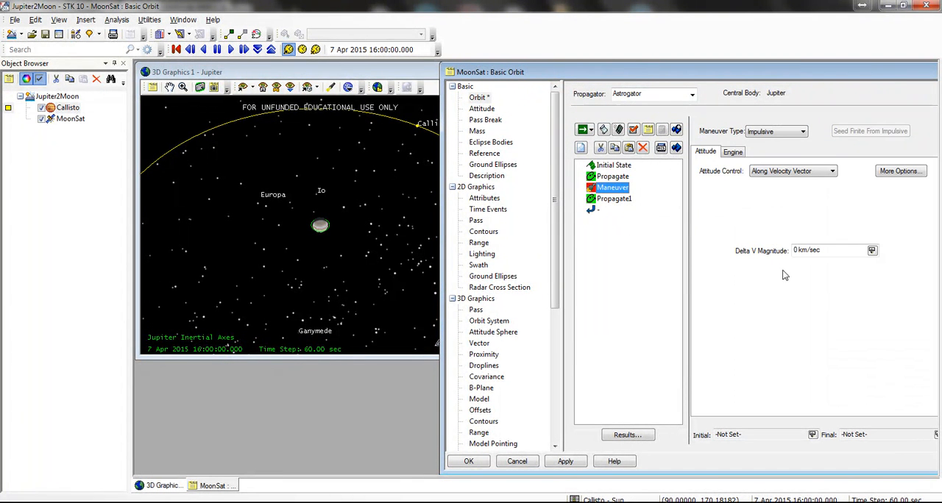
double_click(796, 249)
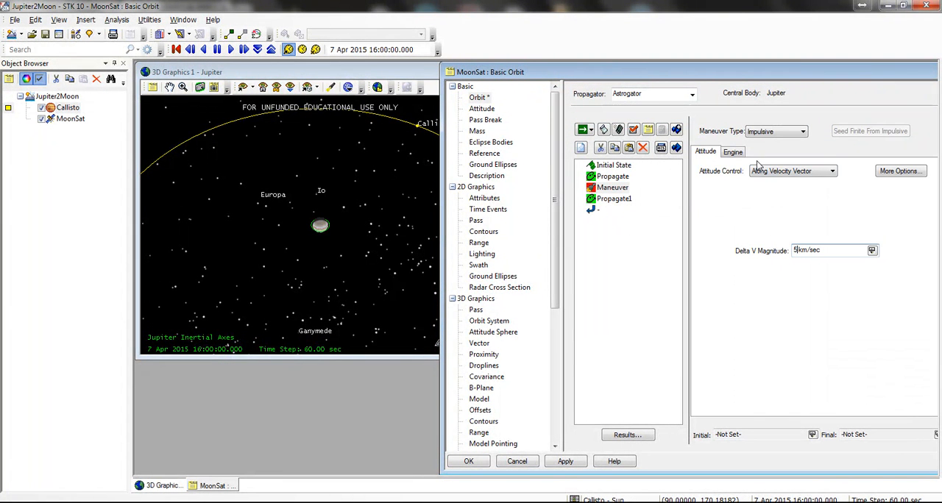
left_click(585, 131)
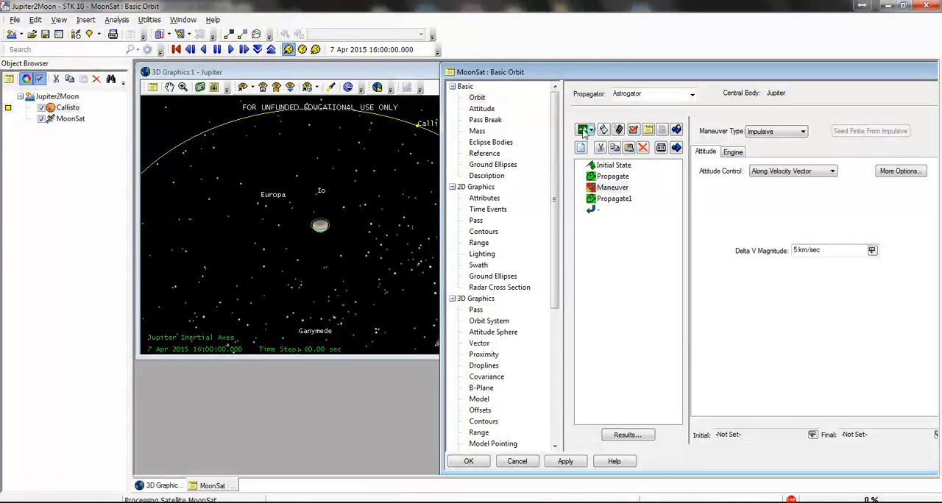
left_click(343, 269)
left_click_drag(343, 290, 331, 221)
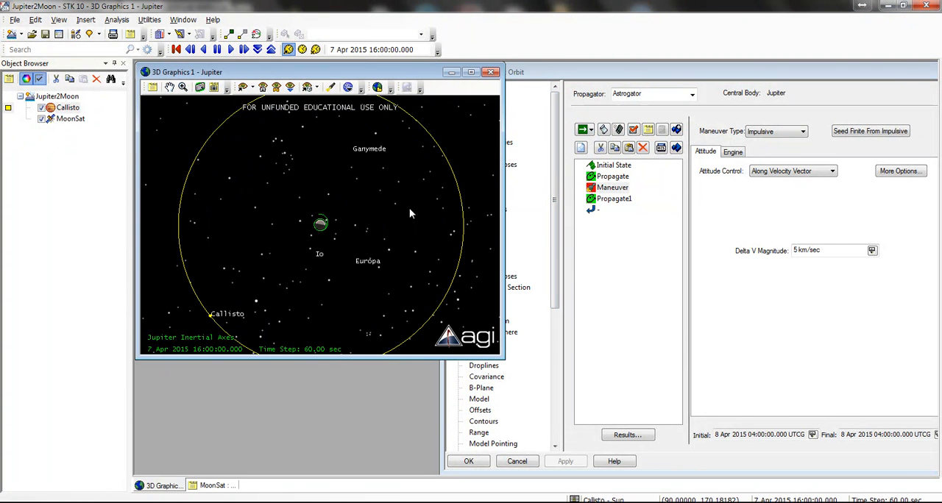
Step: Insert a Target Sequence segment before the Maneuver and name it "Target Callistro Orbit"
left_click(609, 193)
right_click(609, 193)
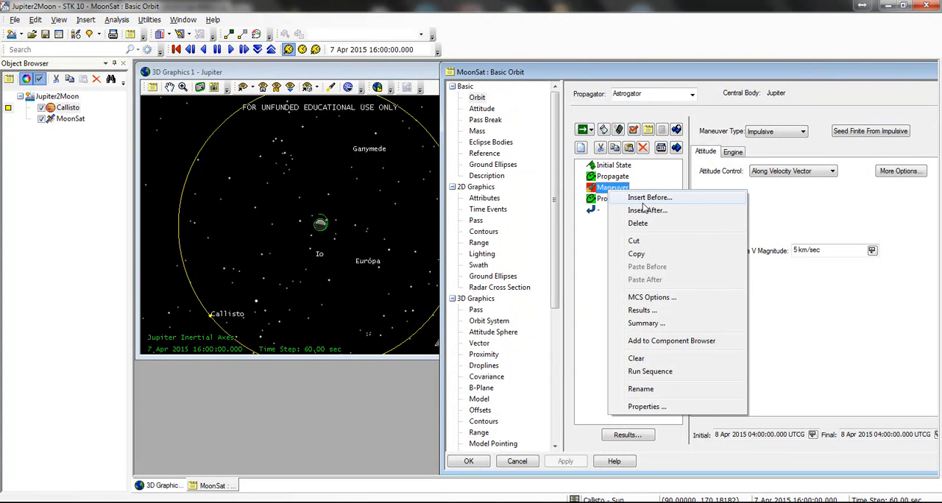
left_click(622, 196)
double_click(404, 239)
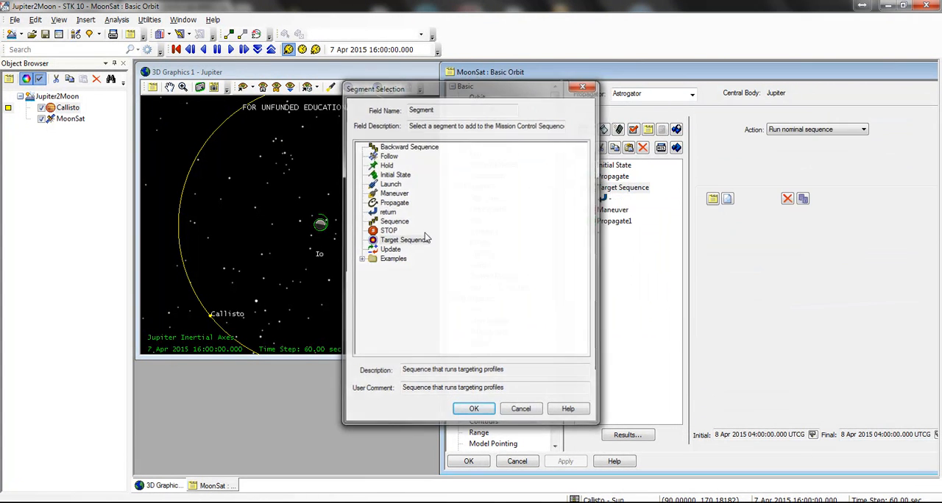
left_click(625, 189)
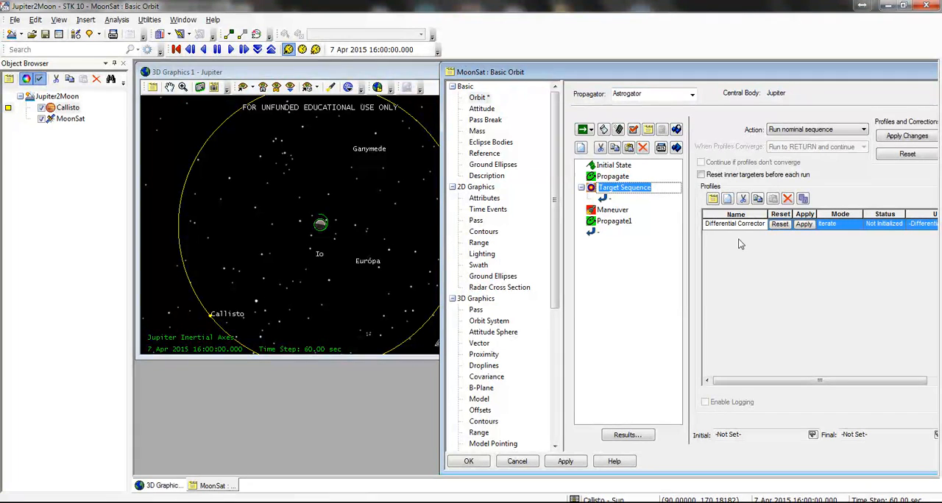
type("Target C")
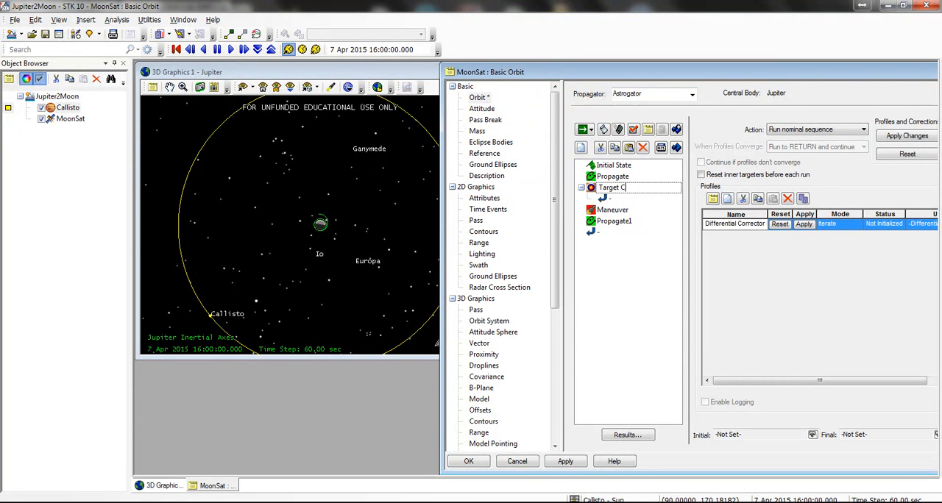
type("allistro Orbit")
left_click(668, 294)
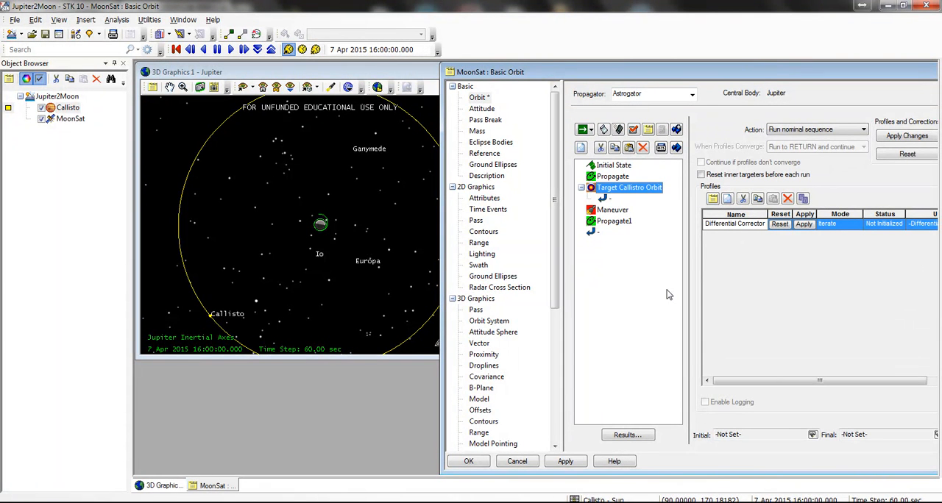
Step: Generate Callisto's Moon Report again, review its orbital element values over time, and minimize the report
right_click(67, 108)
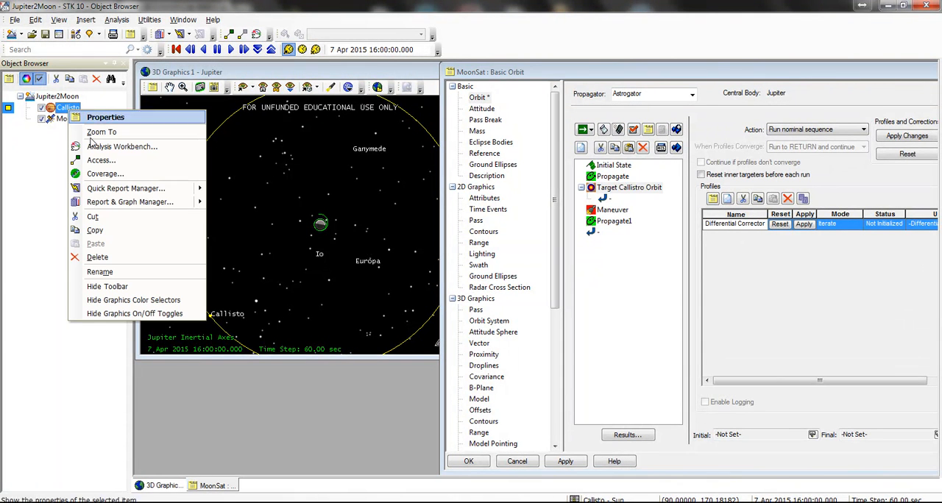
mouse_move(199, 189)
left_click(268, 203)
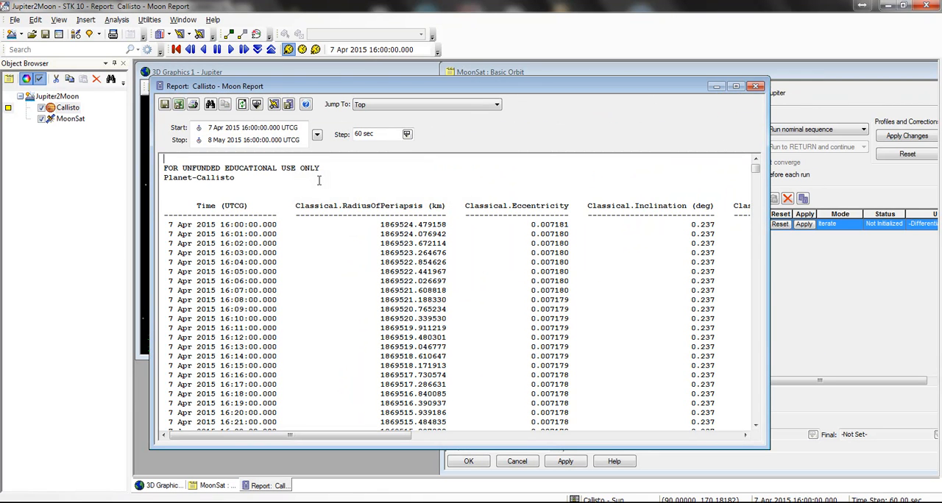
scroll(679, 254, "down", 15)
scroll(703, 257, "down", 20)
scroll(757, 173, "up", 20)
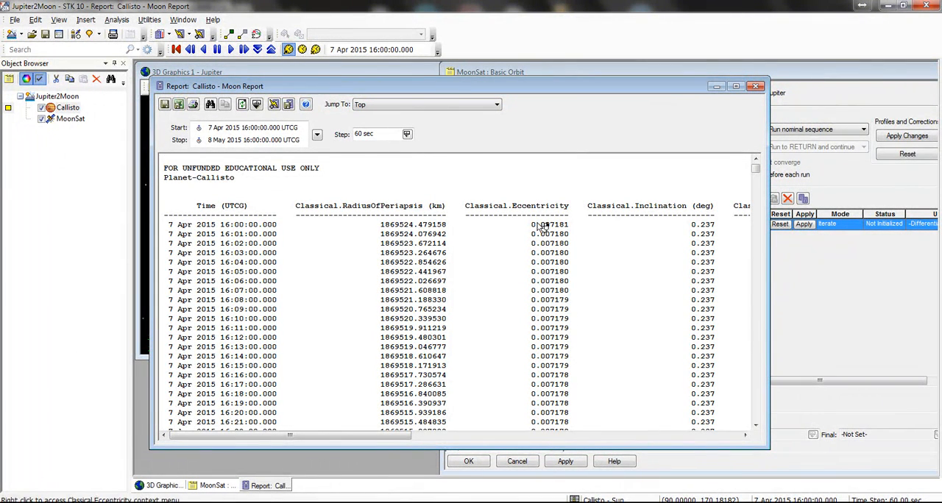
left_click(716, 87)
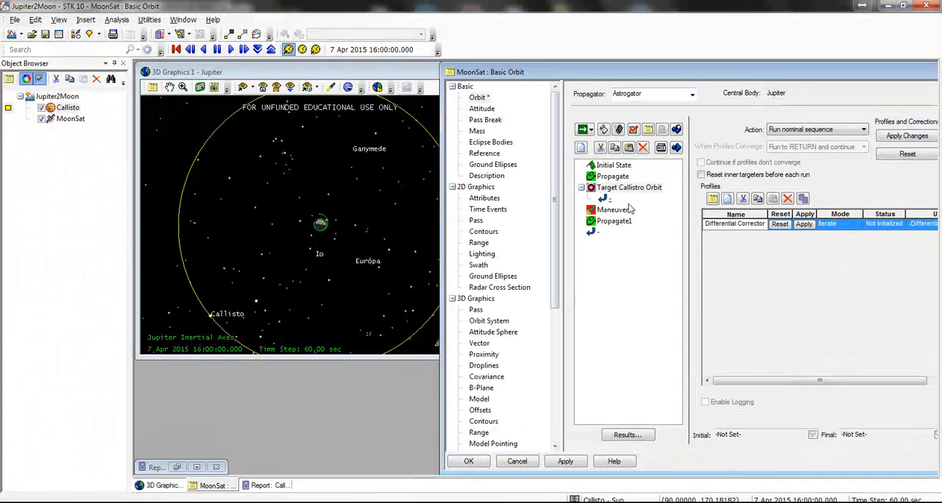
Step: Move the Maneuver segment into the Target Callistro Orbit sequence
left_click(614, 212)
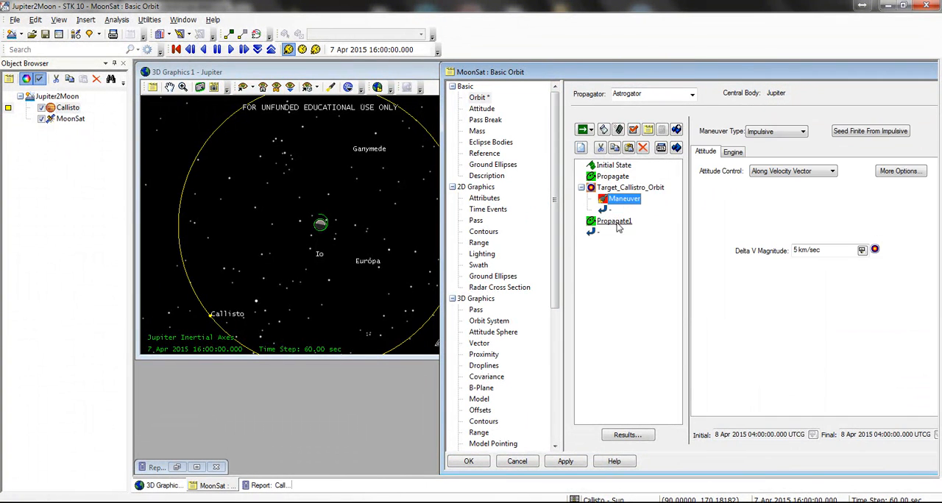
Step: Move the second Propagate segment into the Target Callistro Orbit sequence after the Maneuver and set its color to red
left_click_drag(615, 225, 605, 212)
double_click(625, 210)
left_click(539, 210)
left_click(461, 238)
left_click(538, 210)
left_click(448, 237)
left_click(492, 367)
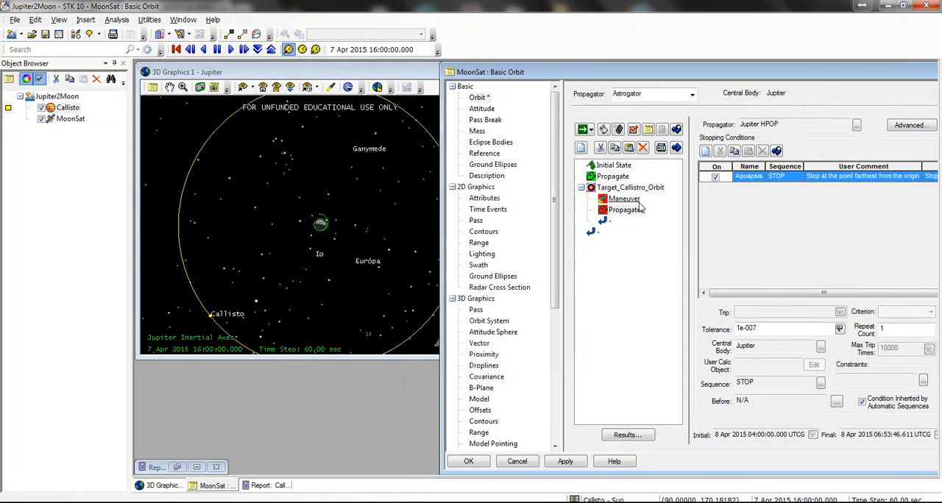
Step: Rename the Propagate segment inside the target sequence as "Transfer Orbit"
left_click(624, 211)
left_click(623, 211)
type("Transfer Orbit")
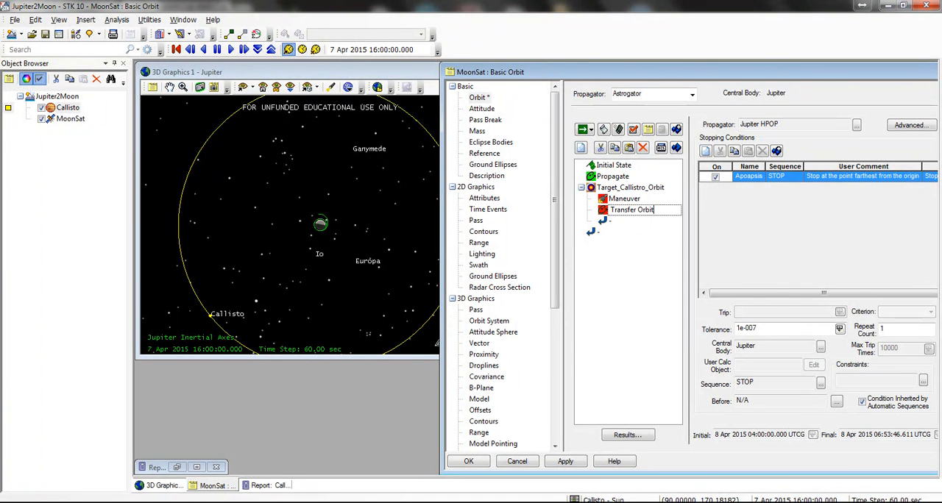
key("Return")
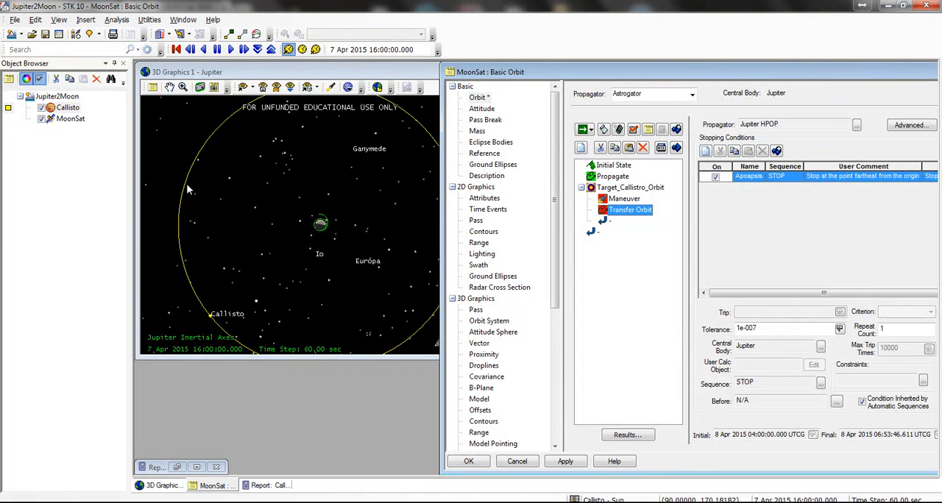
Step: Add Radius Of Apoapsis from the Keplerian elements to the Transfer Orbit segment's results
left_click(624, 435)
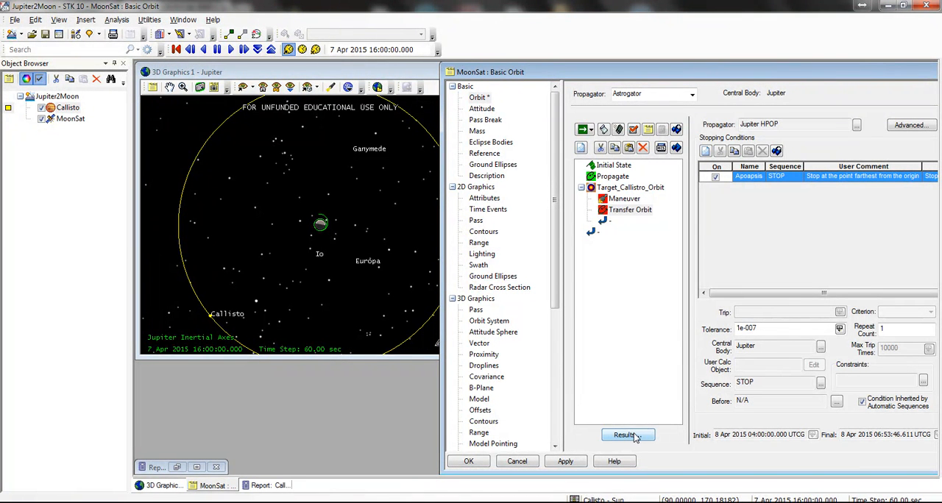
left_click_drag(586, 98, 711, 110)
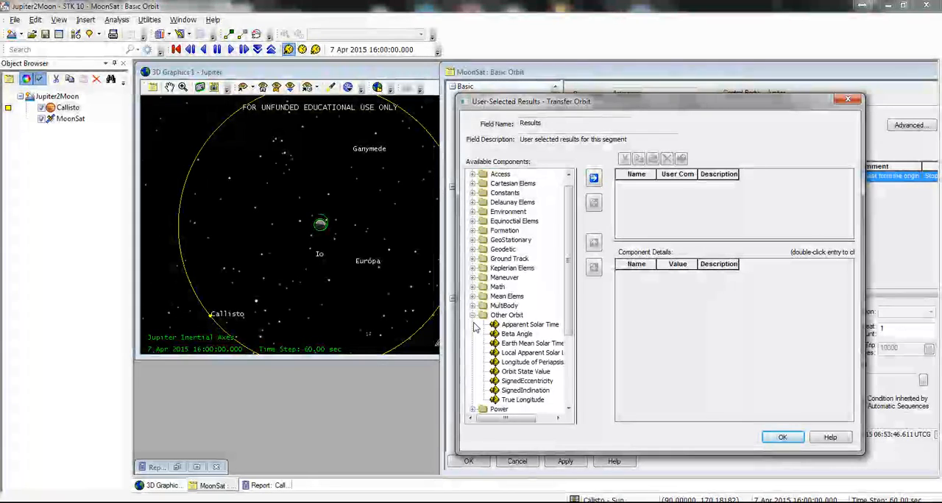
left_click(472, 315)
left_click(473, 267)
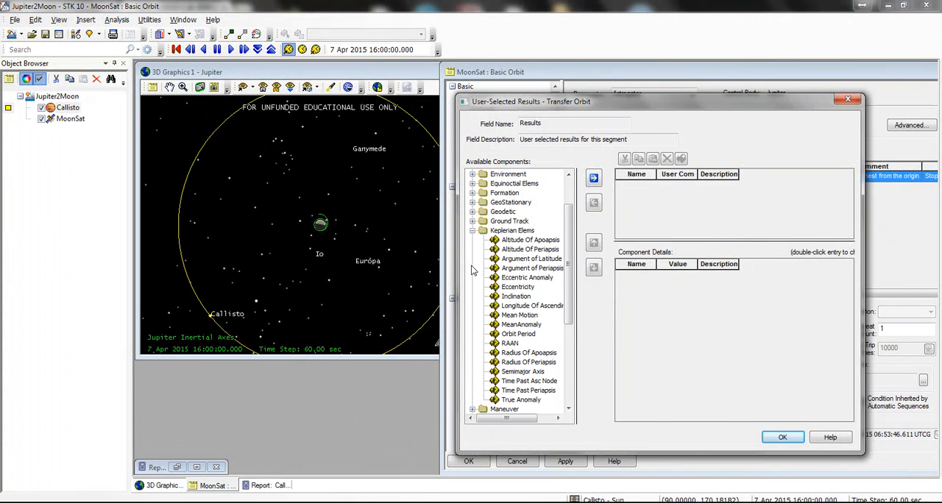
scroll(571, 256, "down", 1)
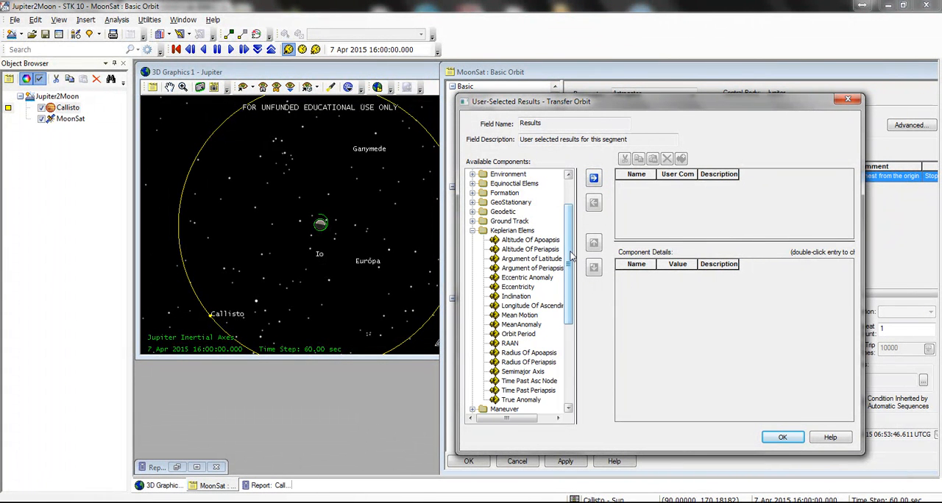
left_click(529, 352)
left_click(594, 178)
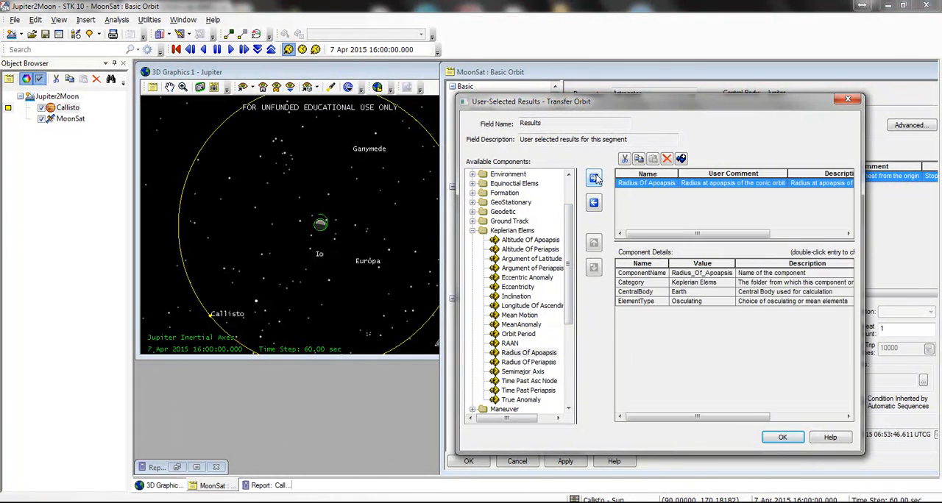
Step: Set the Radius Of Apoapsis result's central body to Jupiter and accept the results selection
double_click(692, 292)
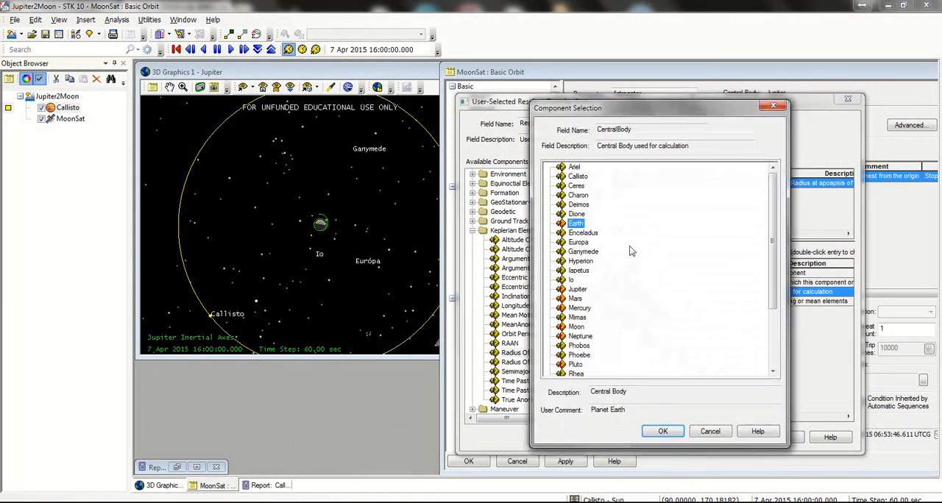
double_click(585, 290)
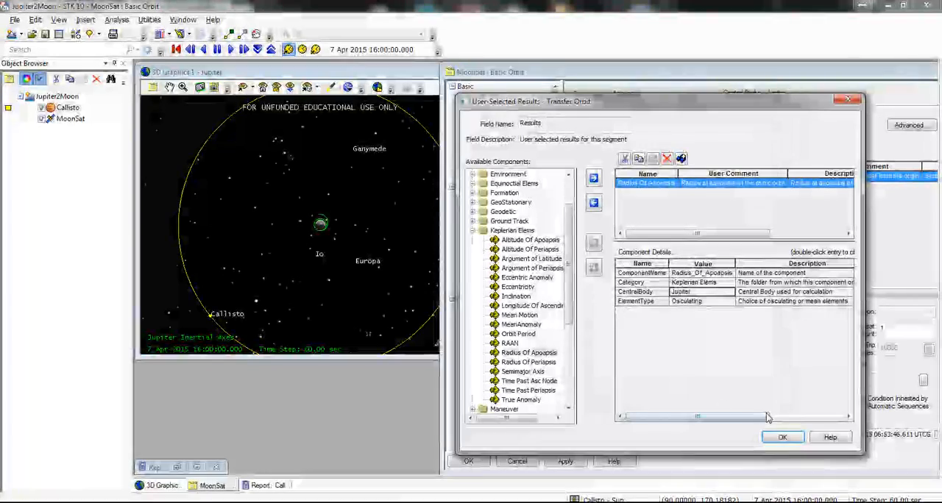
left_click(786, 438)
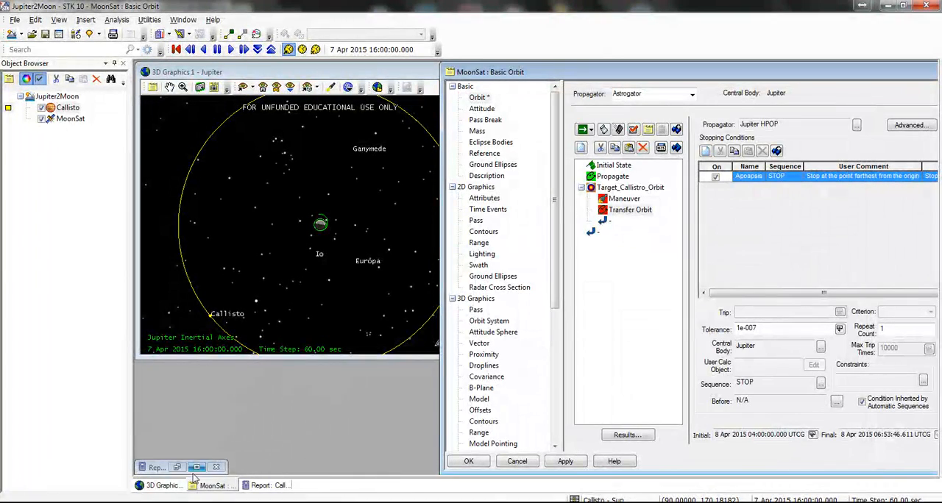
Step: Copy the radius of apoapsis value 1896488.463559 from Callisto's Moon Report and minimize the report
left_click(268, 486)
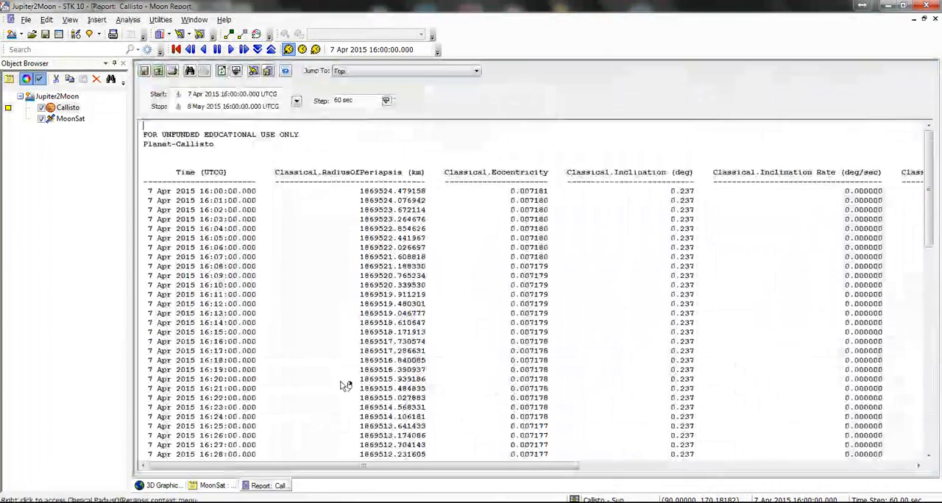
left_click_drag(426, 466, 791, 462)
scroll(738, 232, "down", 20)
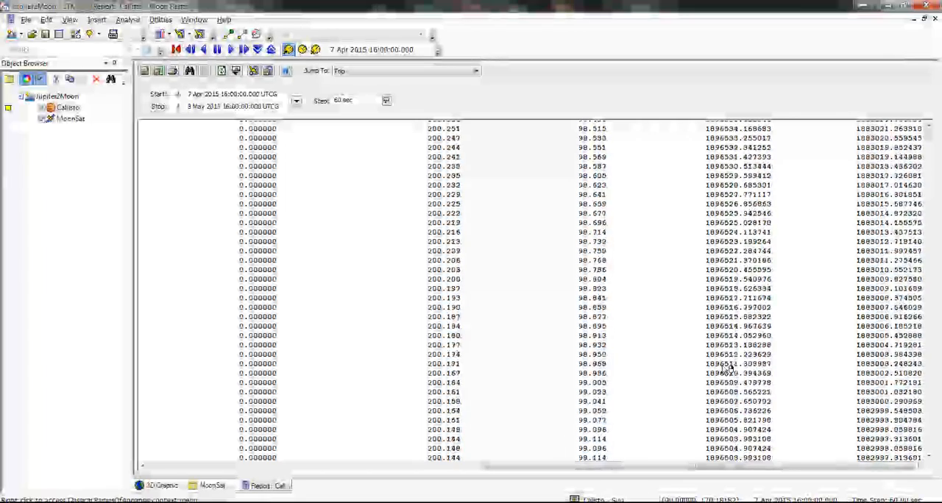
left_click(765, 373)
right_click(768, 373)
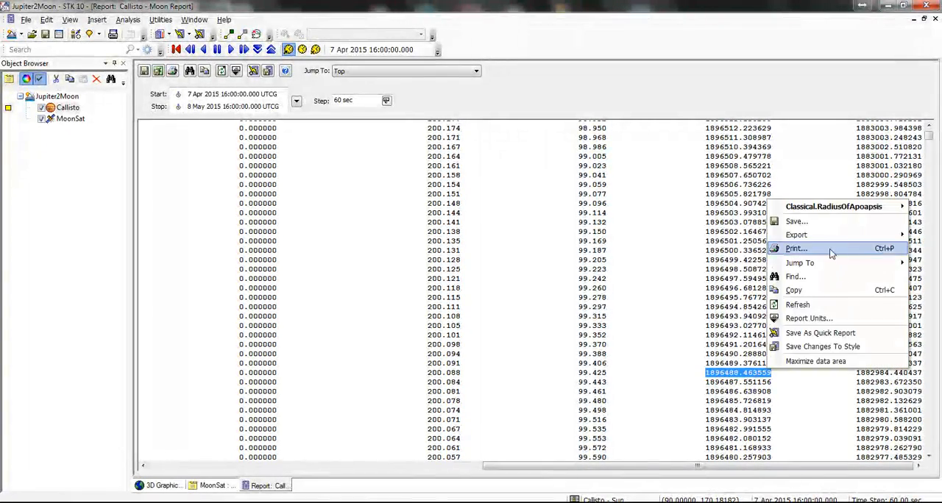
left_click(798, 291)
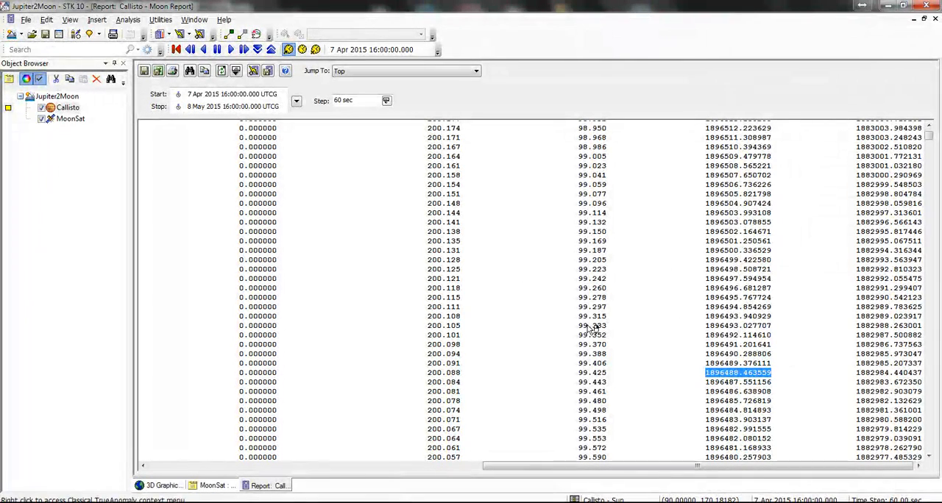
left_click(913, 18)
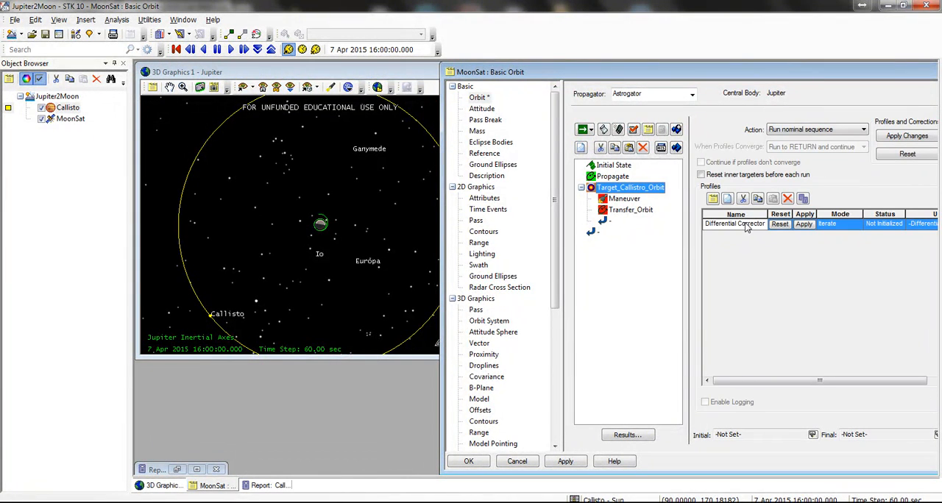
Step: Make the Maneuver's delta V magnitude a targeting control variable and return to the Target Callistro Orbit profiles
double_click(736, 224)
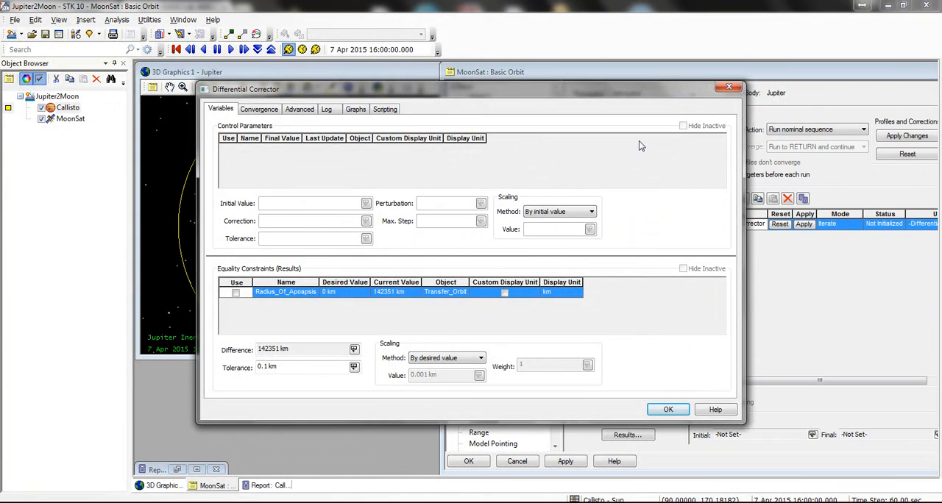
left_click(729, 86)
left_click(624, 199)
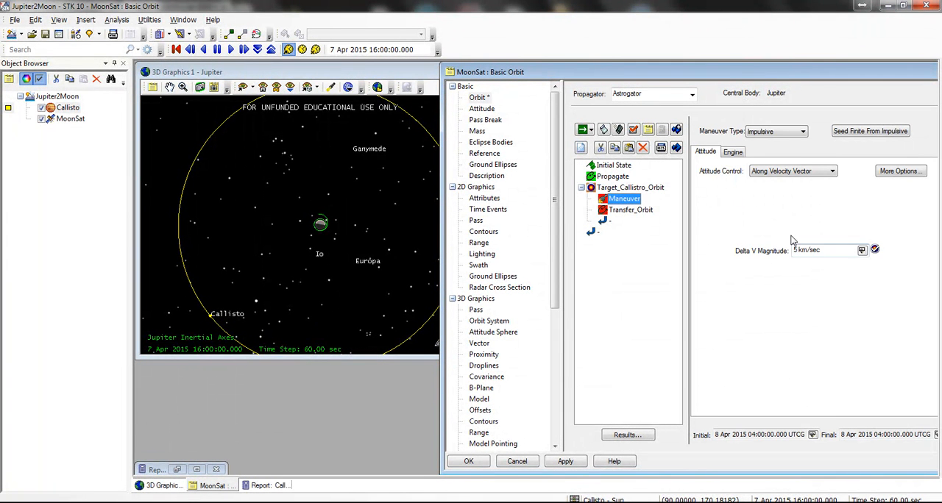
left_click(629, 188)
Step: In the Differential Corrector, enable the maneuver magnitude control and the Radius Of Apoapsis constraint with a desired value of 1896488.463559 km
double_click(736, 225)
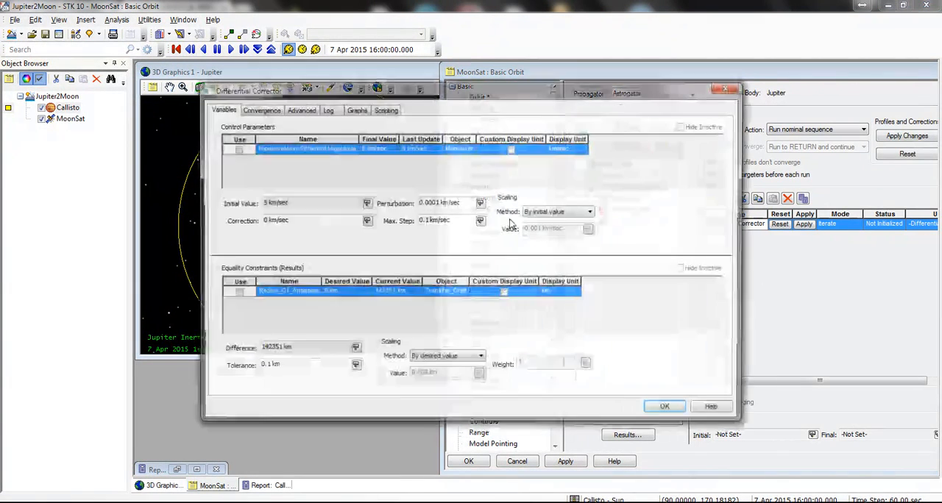
left_click(236, 293)
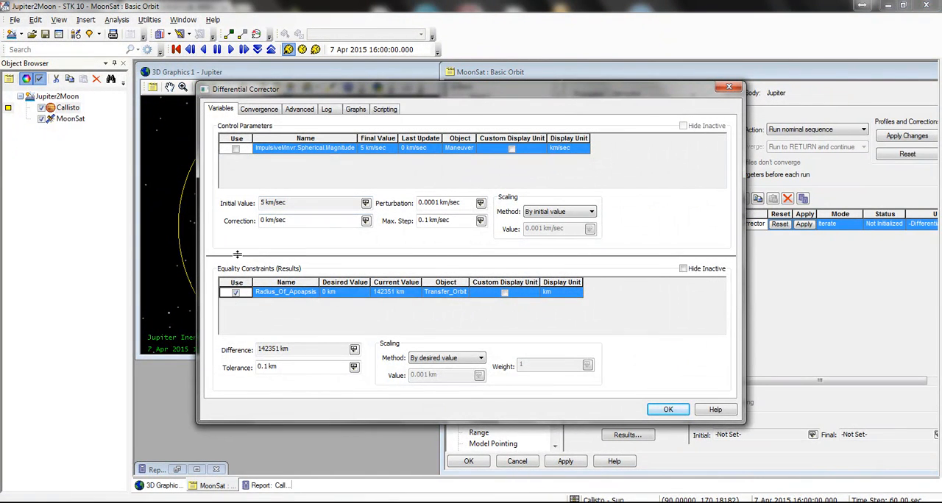
left_click(235, 149)
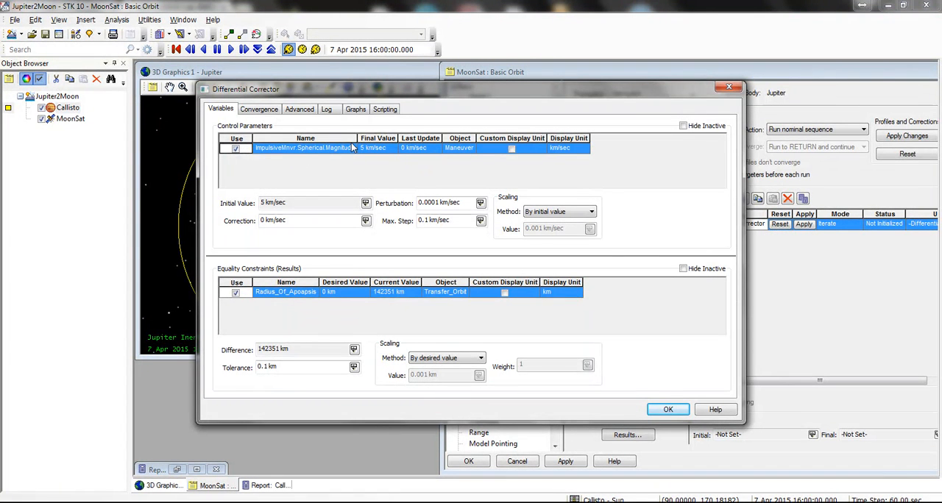
left_click(324, 293)
type("6488.463559")
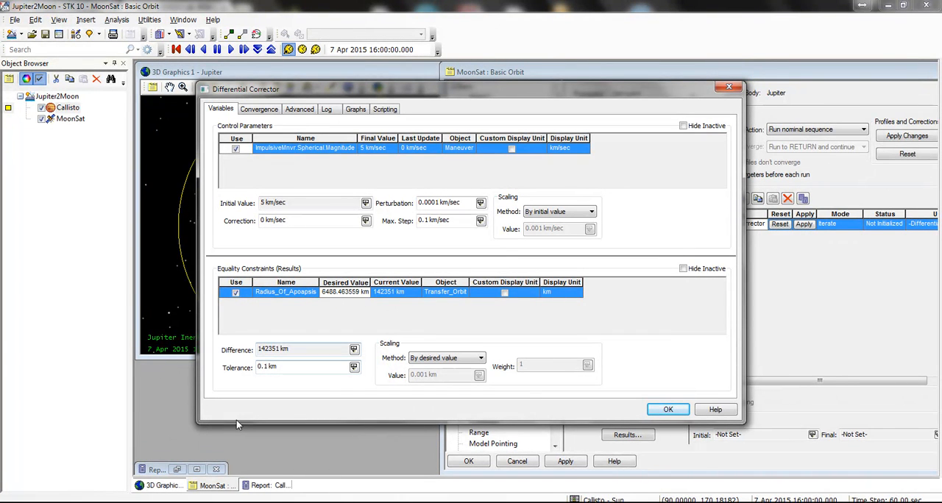
left_click(402, 296)
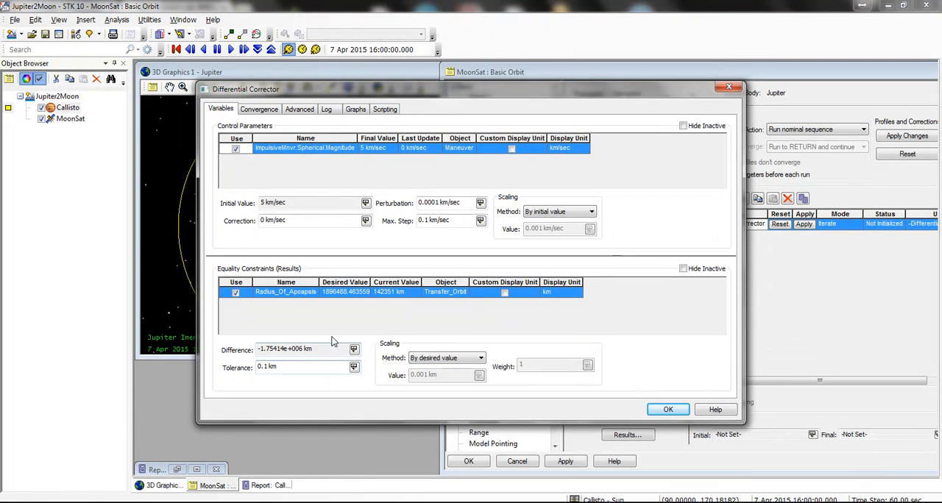
Step: Set the Radius Of Apoapsis tolerance to 10000 km and the Differential Corrector's maximum iterations to 500
left_click(299, 367)
type("10000")
left_click(299, 349)
left_click(259, 108)
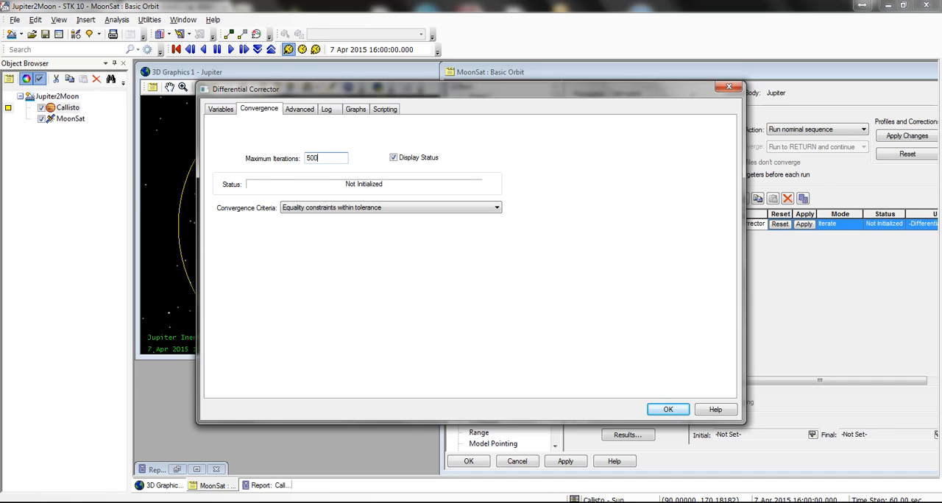
left_click(666, 409)
Step: Set the target sequence's action to Run active profiles, run the mission control sequence, and close the targeting status window when it finishes
left_click(800, 129)
left_click(810, 138)
left_click(582, 129)
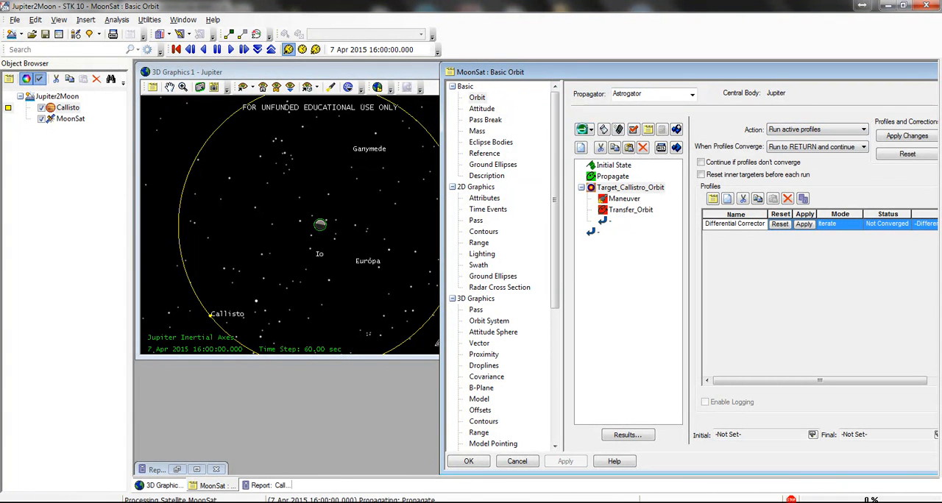
left_click_drag(408, 102, 536, 349)
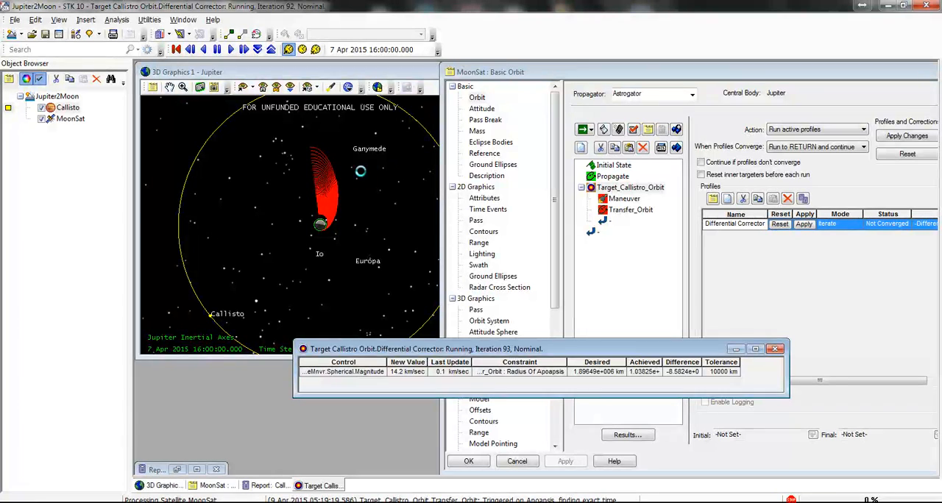
left_click(361, 171)
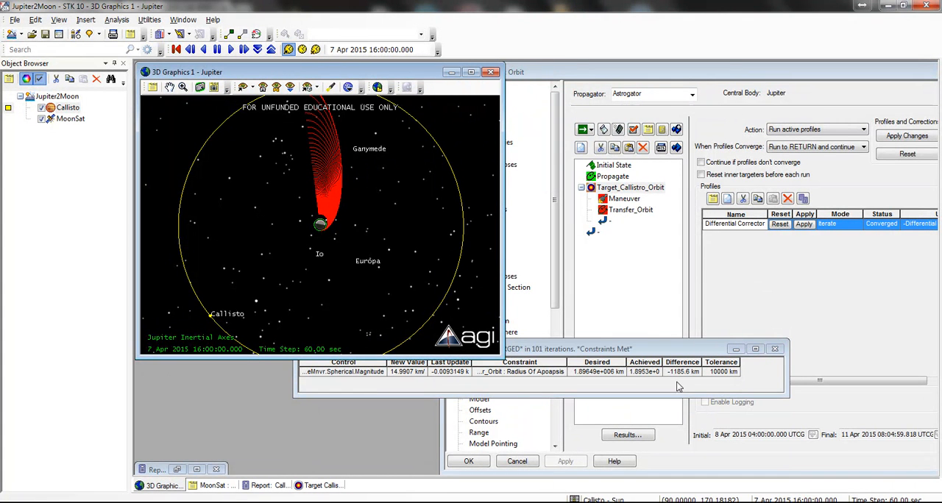
left_click(775, 350)
Step: Animate the scenario around Jupiter in 3D, raising the time step and then reducing it to 600 sec, to compare Callisto's motion with the transfer orbit
scroll(408, 198, "down", 3)
scroll(313, 140, "up", 4)
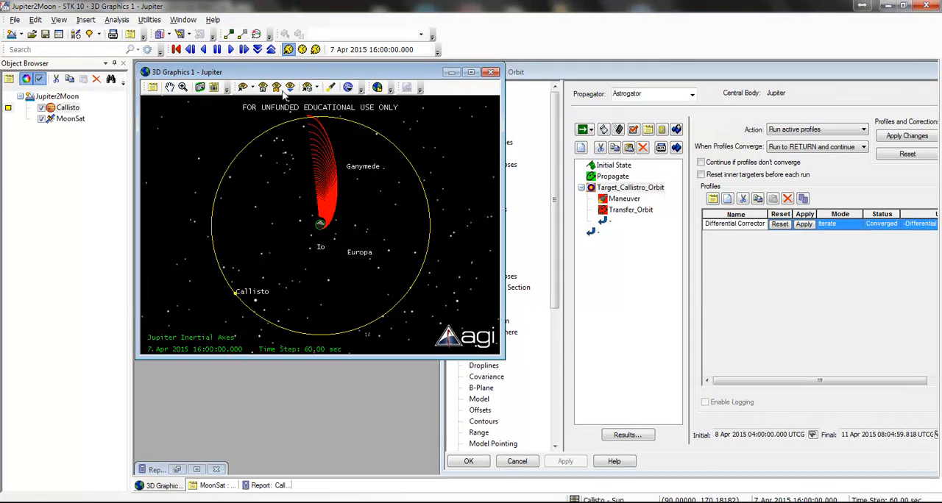
left_click(254, 88)
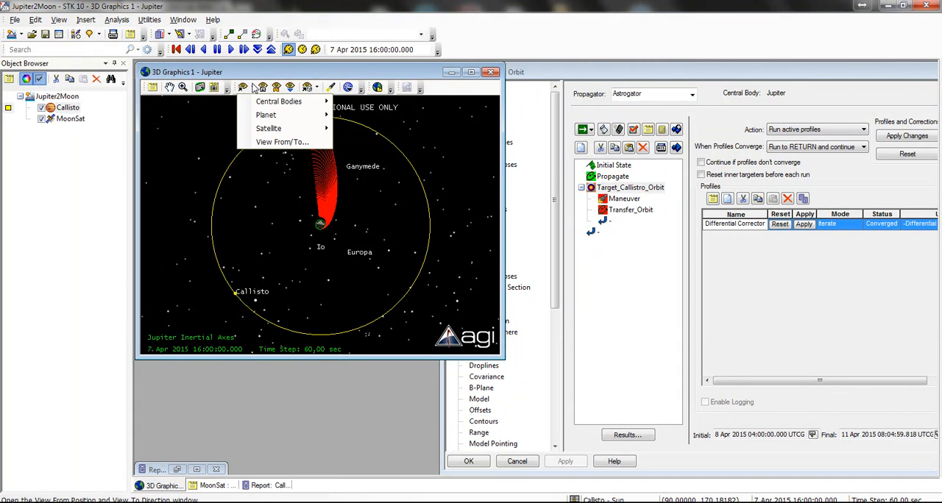
left_click(438, 197)
scroll(315, 118, "up", 2)
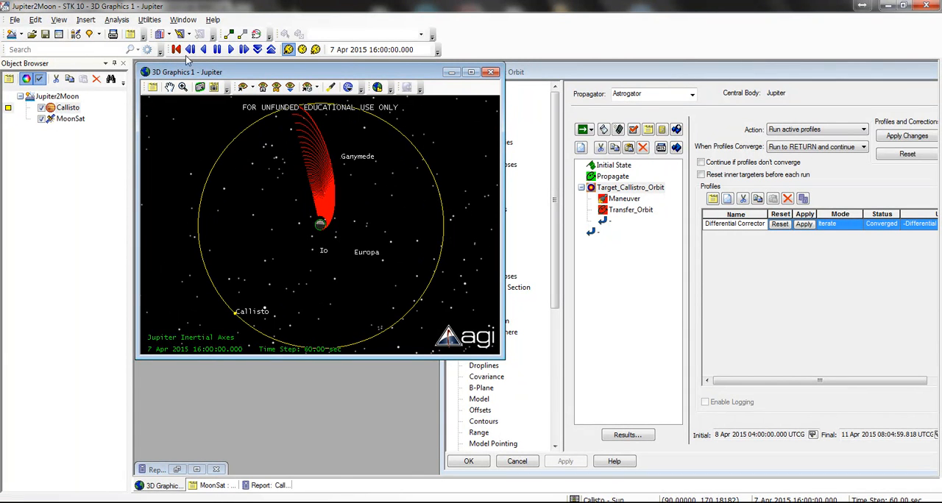
left_click(231, 49)
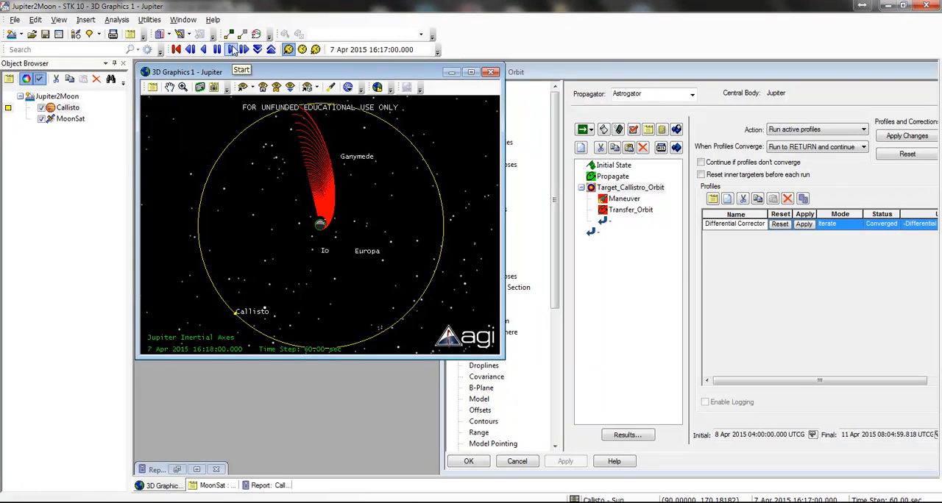
left_click(271, 49)
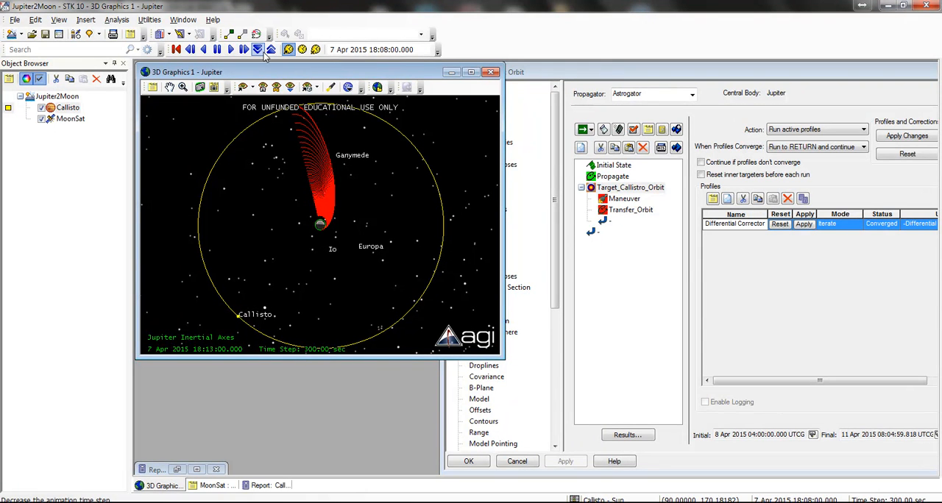
left_click(271, 50)
left_click(272, 50)
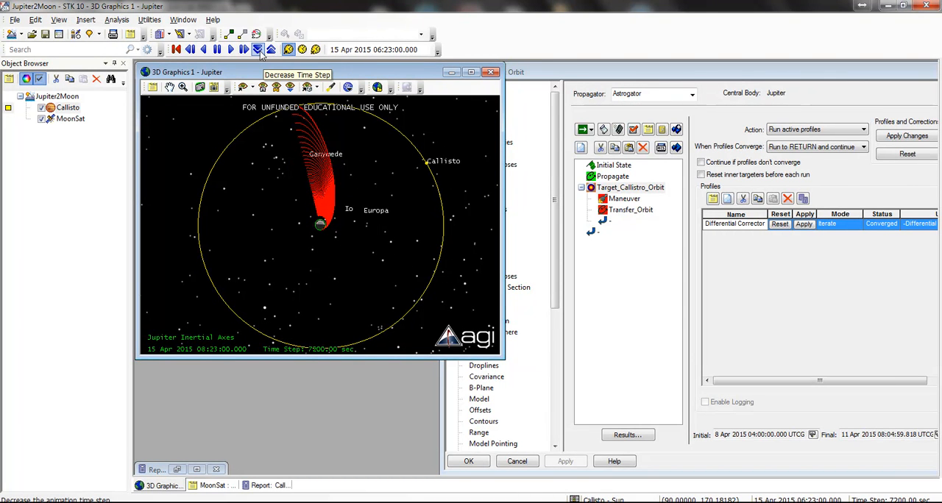
left_click(257, 50)
left_click(258, 49)
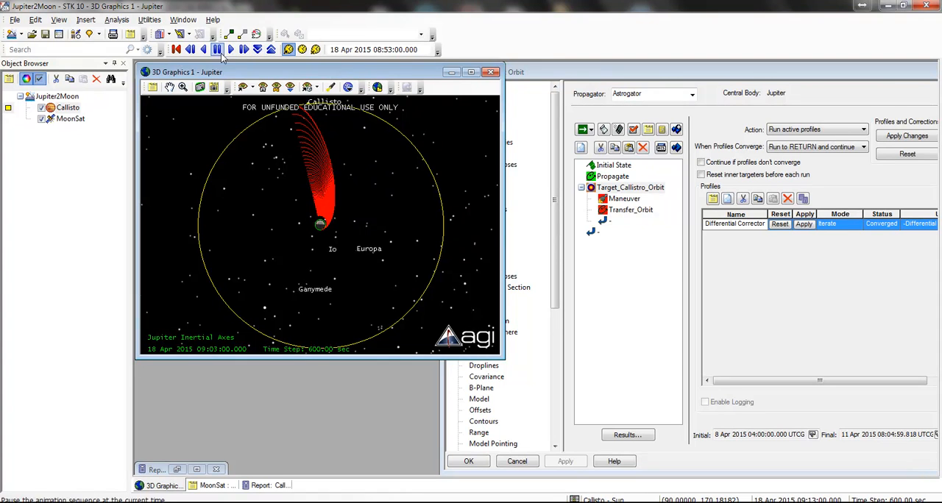
Step: Center the 3D view on the planet object Callisto and inspect the moon from another angle
left_click(253, 87)
mouse_move(265, 114)
left_click(360, 112)
left_click_drag(392, 217, 340, 270)
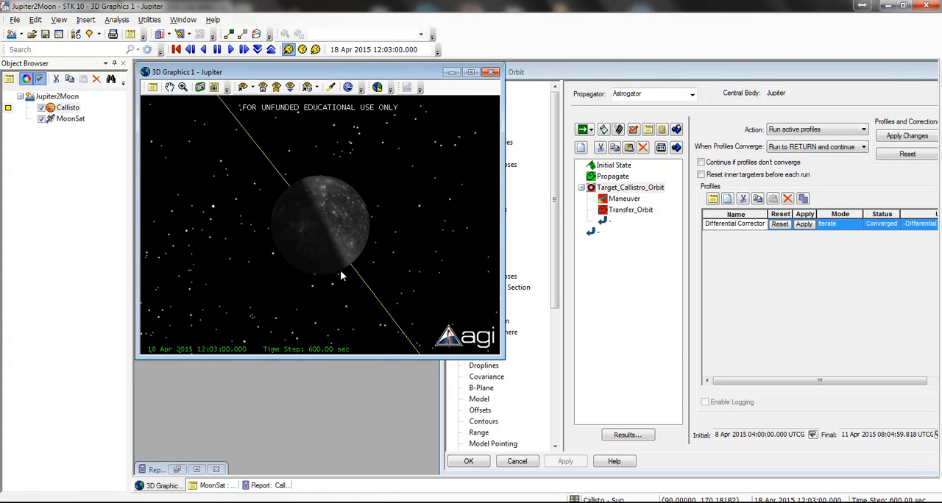
Step: Animate forward and backward around 18 Apr 2015, raising the time step and returning it to 600 sec, to compare Callisto with the transfer orbit's end
right_click_drag(340, 270, 371, 240)
left_click_drag(370, 240, 389, 320)
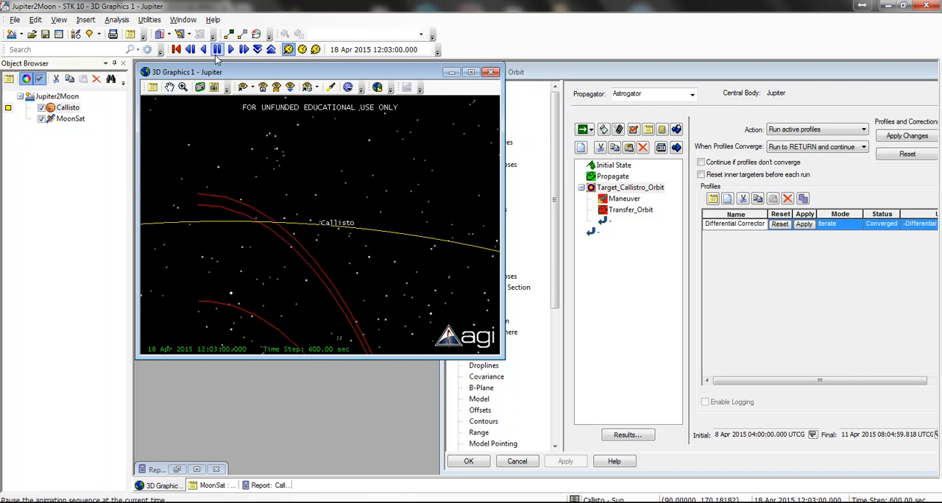
left_click(271, 49)
left_click(270, 51)
left_click(271, 51)
left_click(230, 51)
left_click(204, 49)
left_click(257, 49)
left_click(258, 50)
left_click(258, 51)
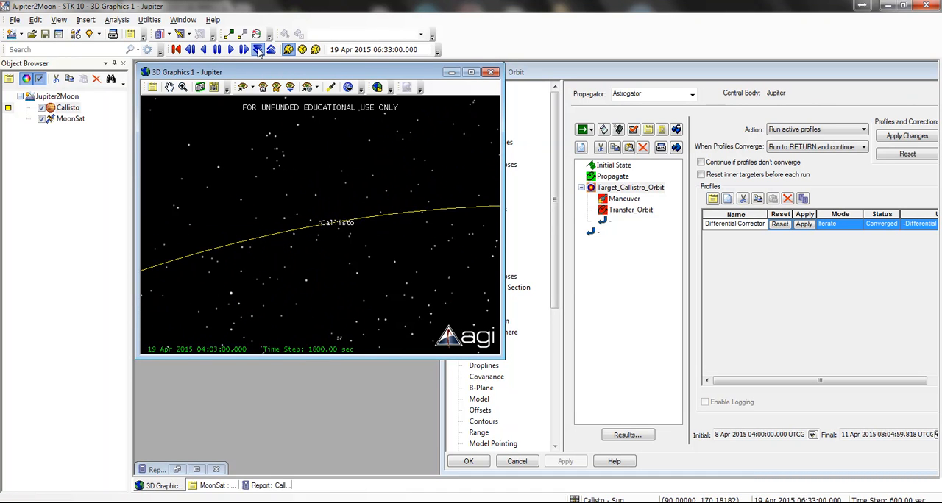
left_click(218, 53)
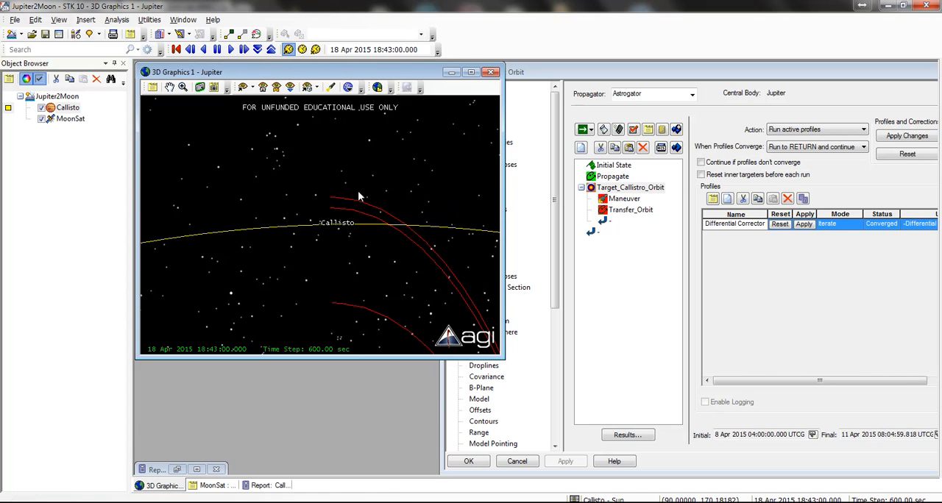
Step: Set the target sequence's action to Run nominal sequence, apply the Differential Corrector's result, and rerun the mission control sequence
left_click(810, 131)
left_click(795, 139)
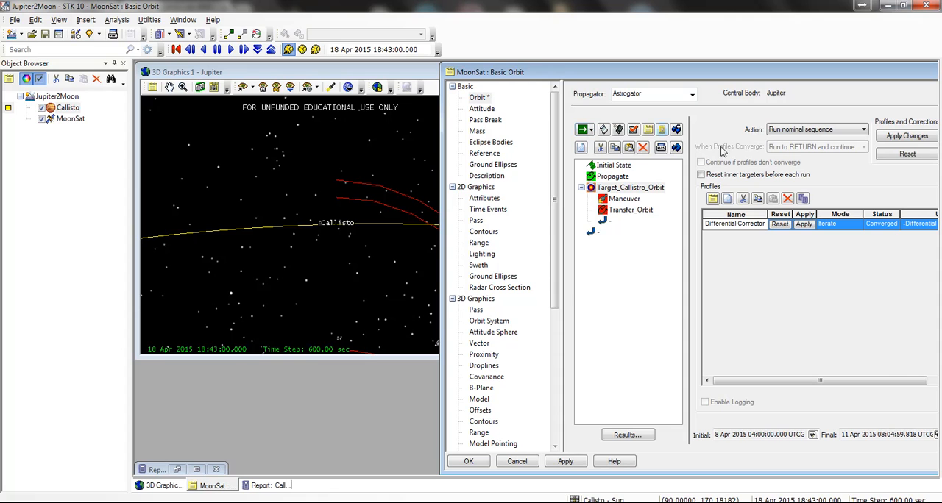
left_click(788, 226)
left_click(580, 131)
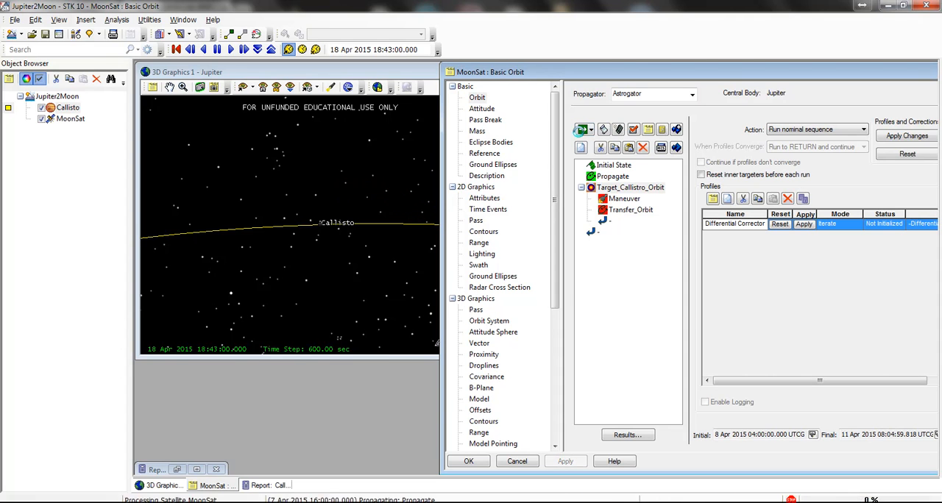
Step: Animate the scenario backward and forward near Callisto and examine the gap between the moon and the transfer orbit's end from several distances
left_click(230, 49)
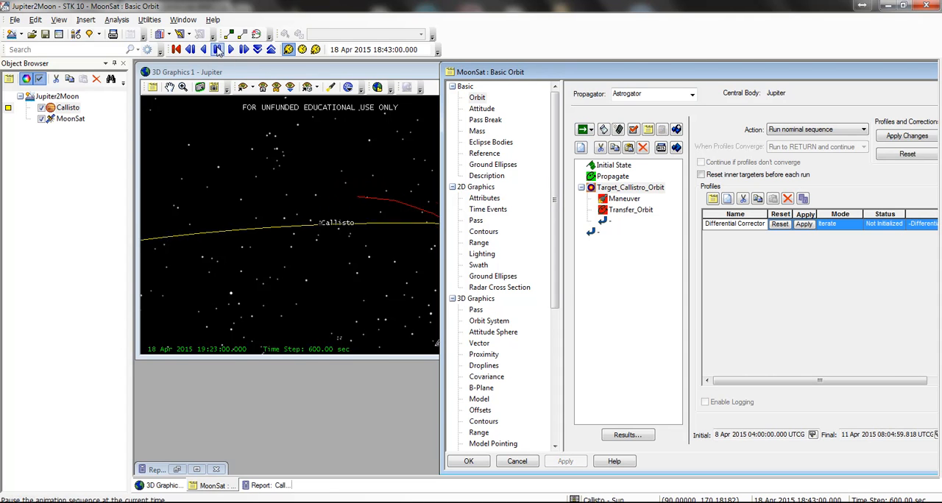
left_click(204, 49)
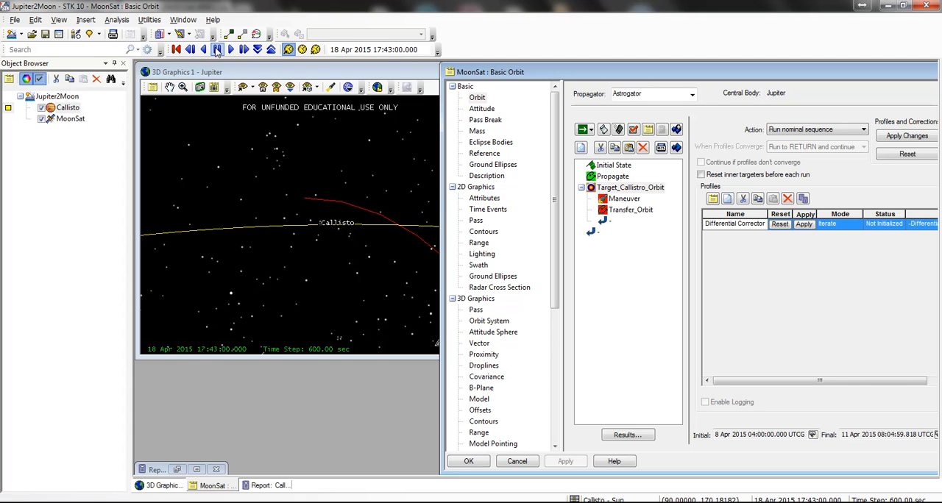
left_click(344, 209)
left_click_drag(343, 210, 335, 220)
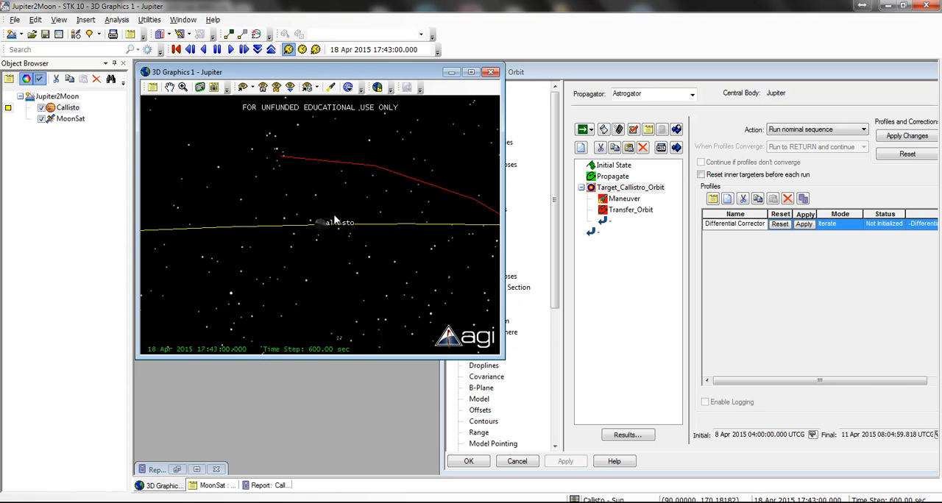
left_click(230, 50)
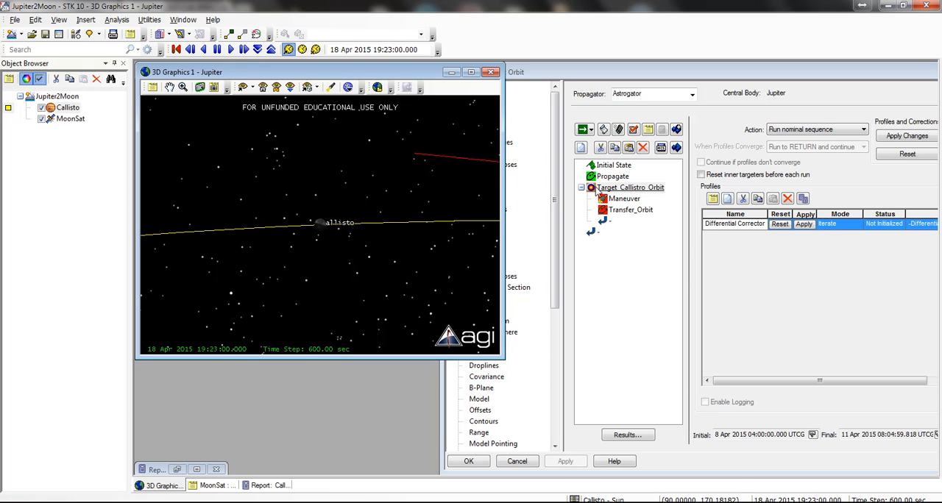
left_click_drag(414, 214, 358, 287)
scroll(359, 285, "down", 6)
scroll(310, 268, "up", 5)
scroll(334, 201, "down", 3)
scroll(324, 230, "up", 5)
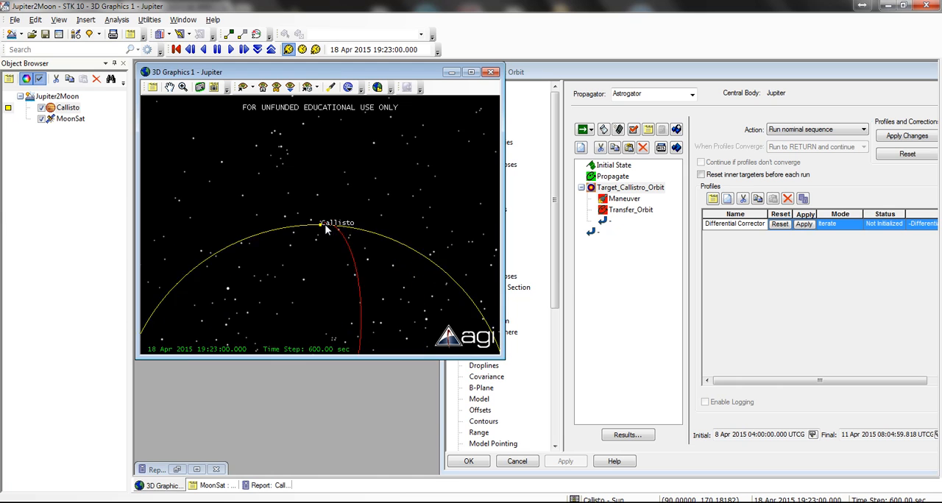
Step: Reset the animation to the scenario start and view Callisto's whole orbit together with the transfer orbit
left_click(173, 49)
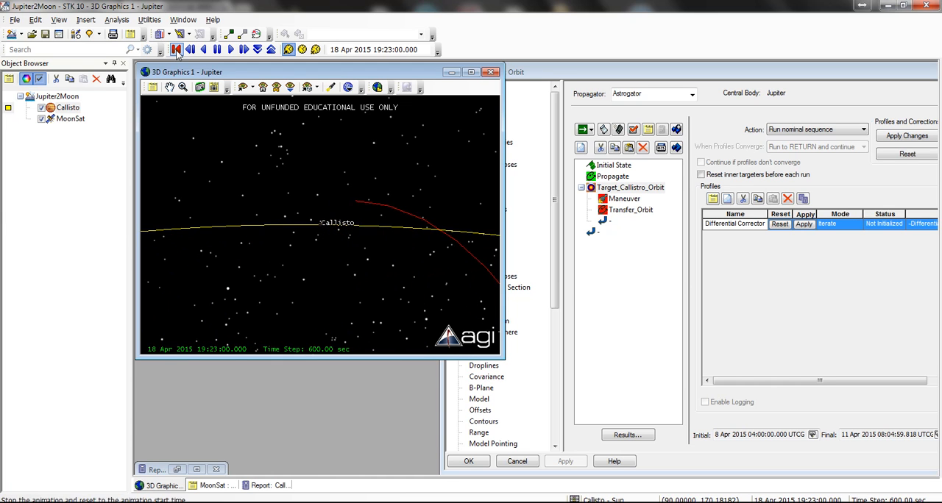
scroll(313, 184, "down", 5)
scroll(316, 183, "down", 2)
scroll(368, 184, "up", 3)
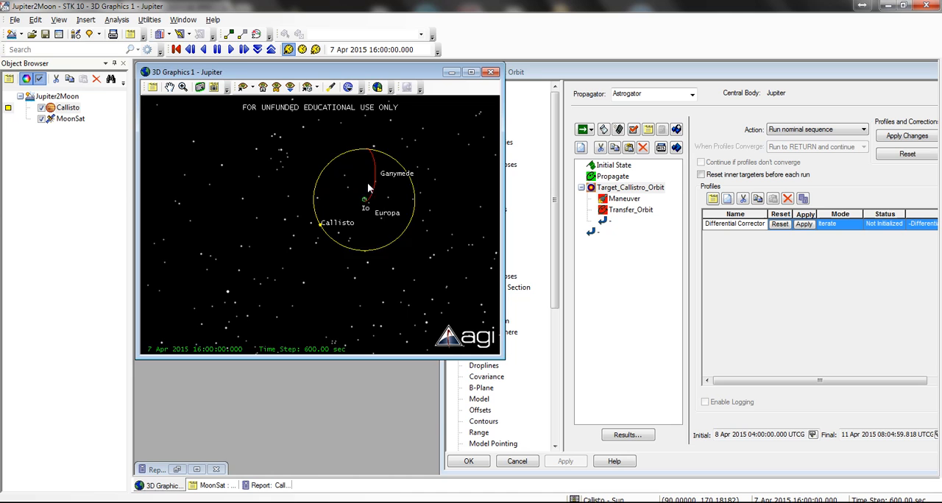
Step: Set the Marker, Label maximum viewing distance in MoonSat's 3D model properties to 1e+012 km, apply it and close the properties
left_click(604, 80)
scroll(505, 416, "down", 7)
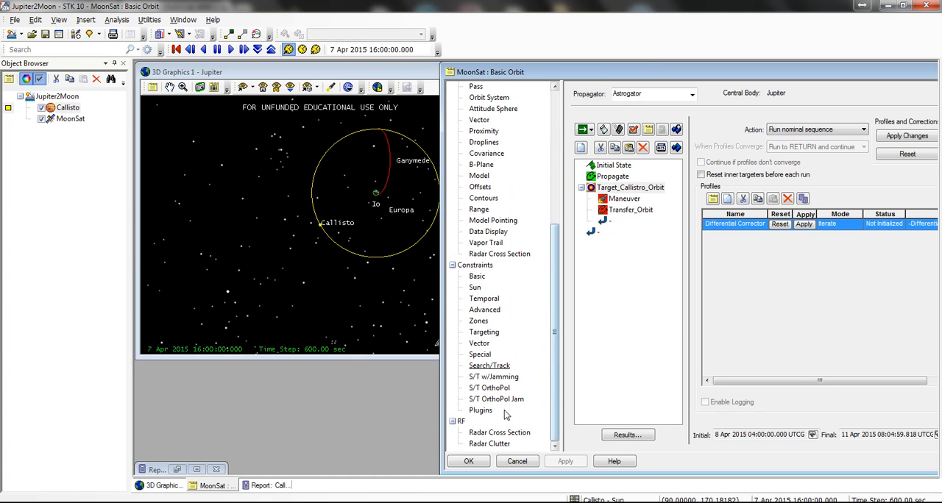
left_click(479, 176)
left_click_drag(750, 323, 815, 333)
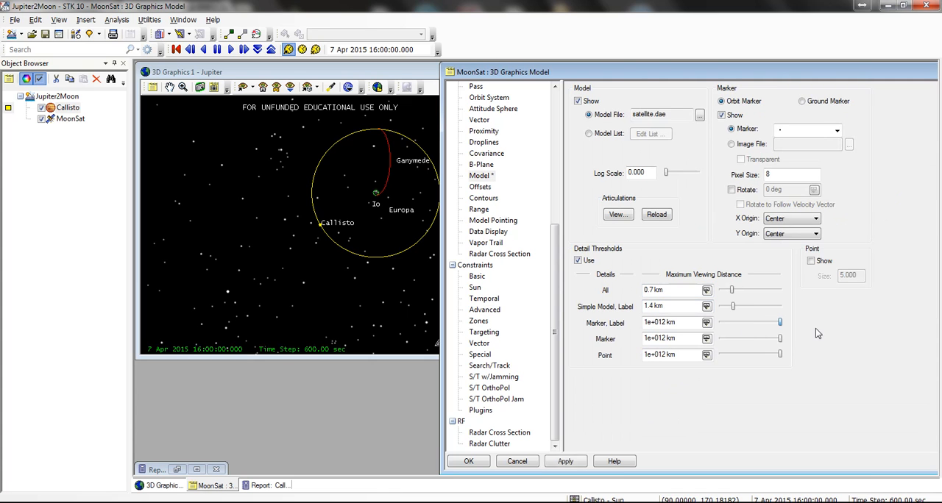
left_click(565, 463)
left_click(469, 461)
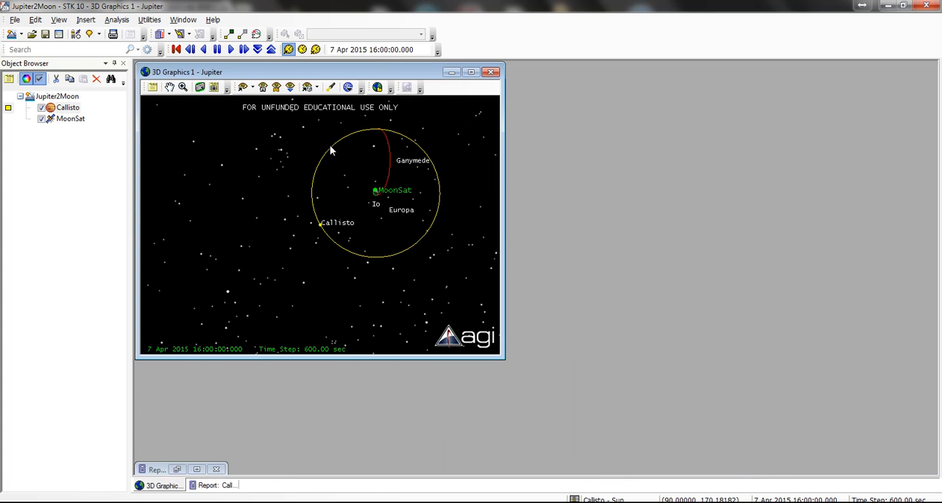
Step: Reopen MoonSat's orbit properties, delete the Propagate segment before the target sequence, and rerun the mission control sequence
double_click(70, 119)
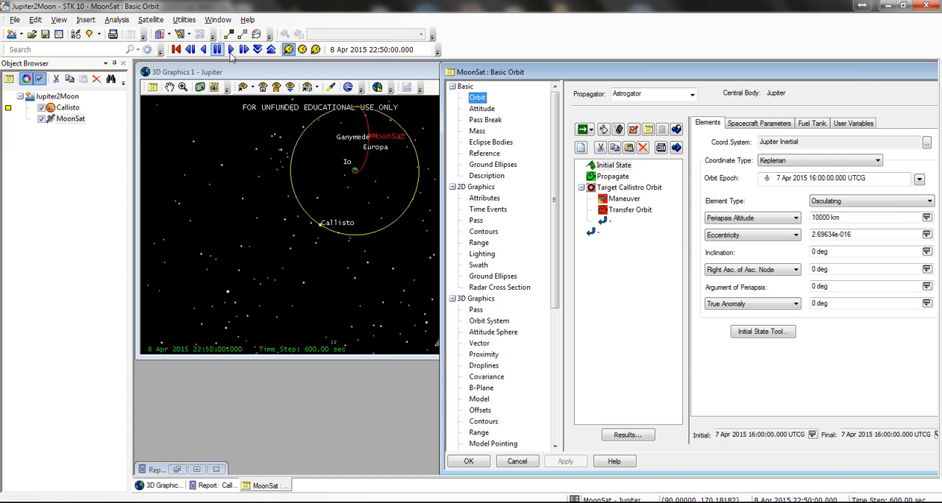
left_click(622, 181)
right_click(620, 180)
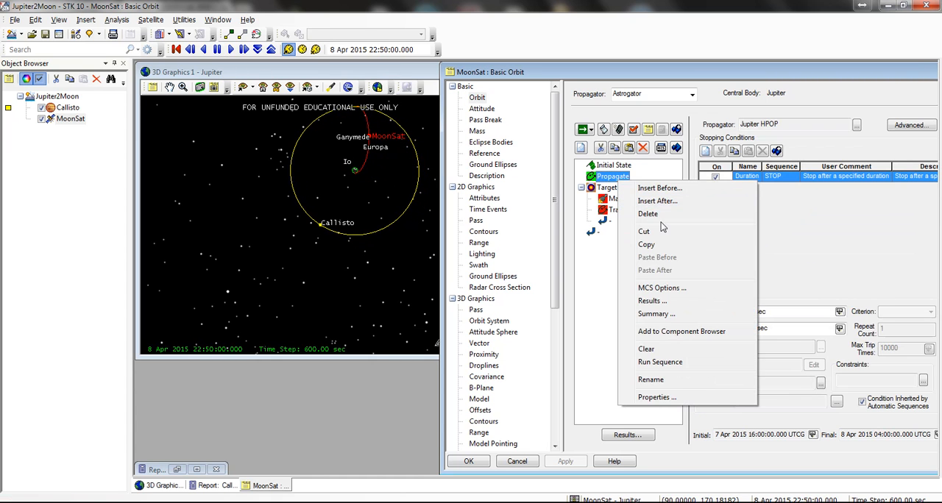
left_click(662, 214)
left_click(450, 298)
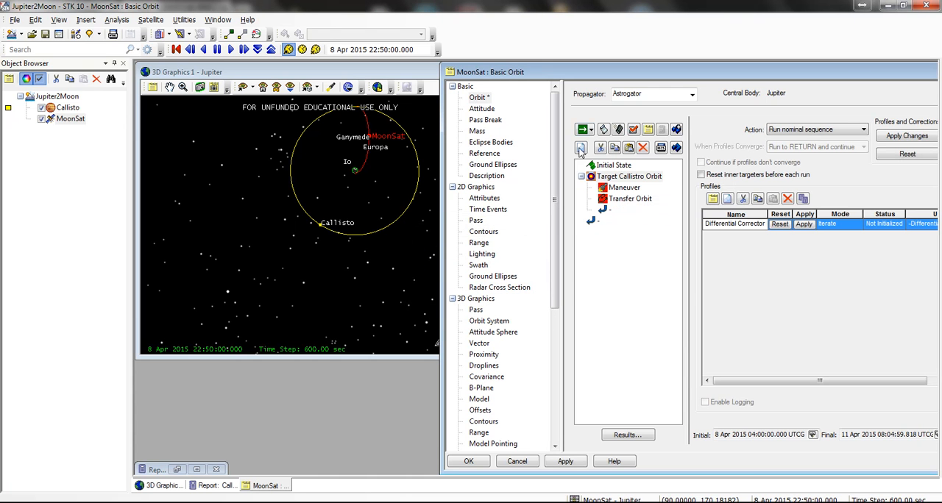
left_click(583, 130)
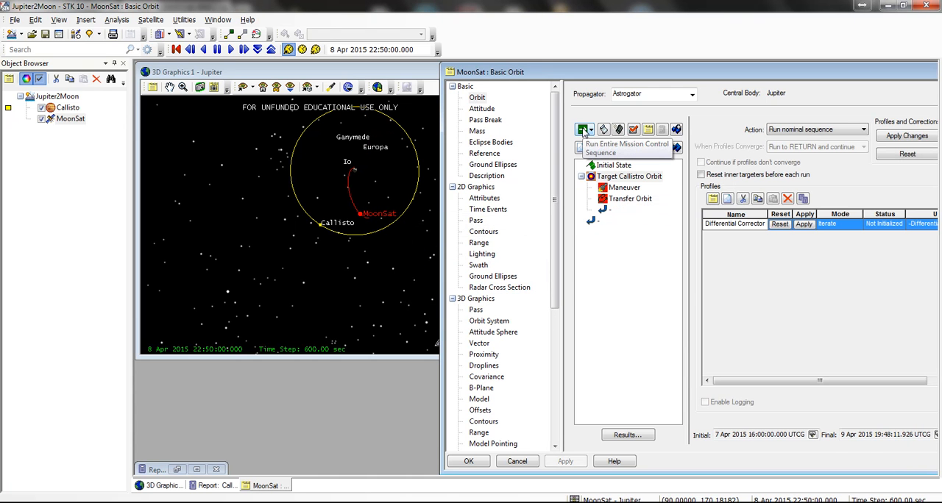
Step: Set the target sequence's action to Run active profiles and run the mission control sequence from the new starting point
left_click_drag(419, 162, 313, 257)
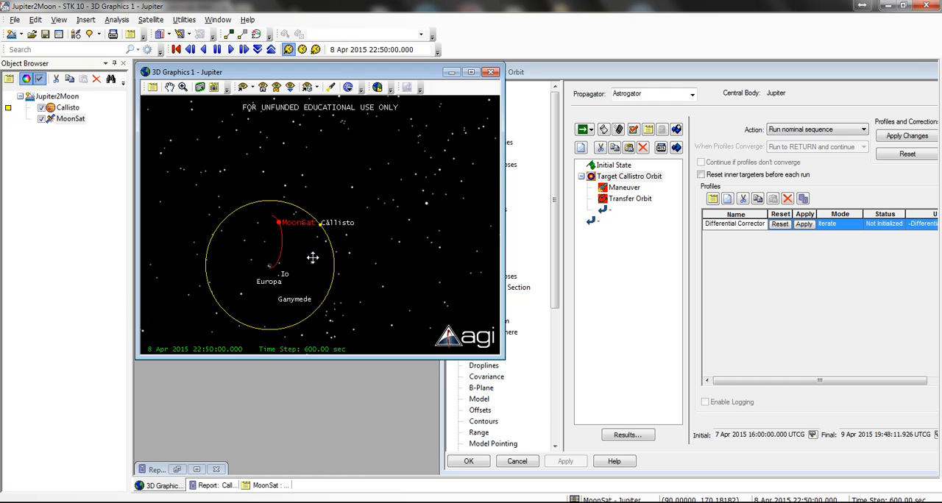
left_click(618, 195)
left_click(817, 130)
left_click(802, 145)
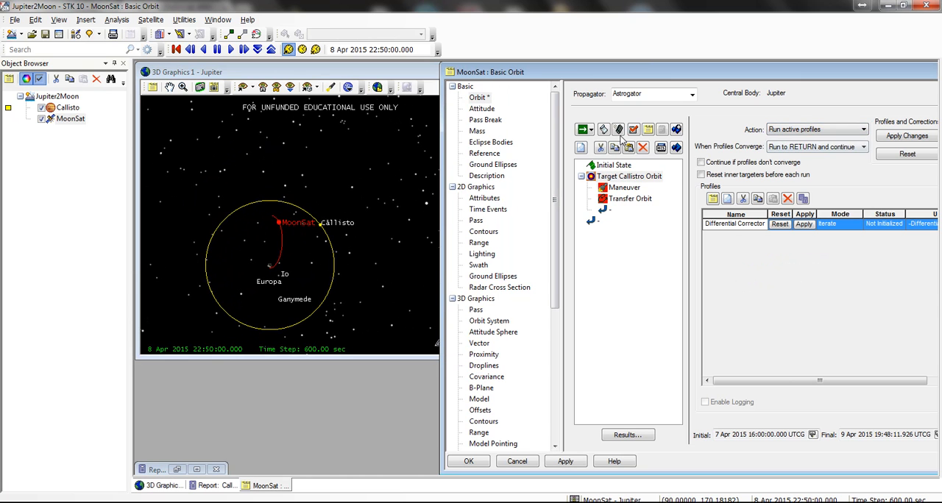
left_click(582, 130)
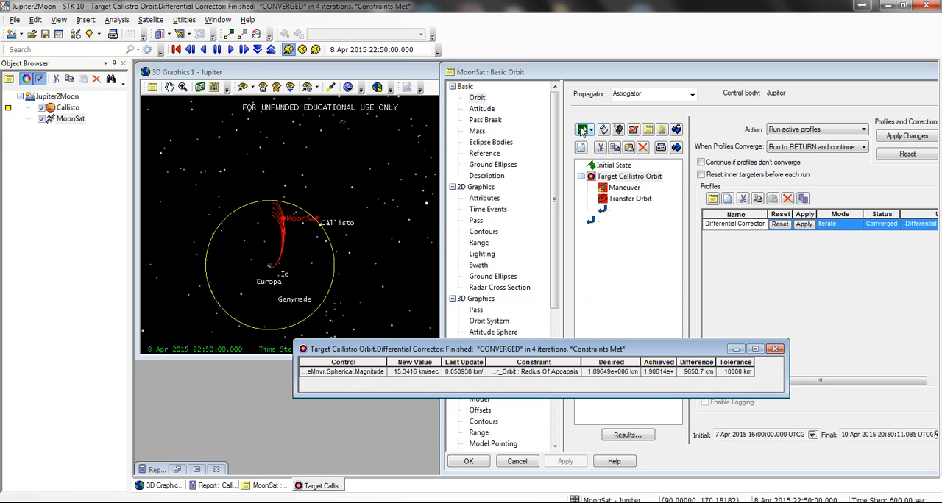
Step: Apply the Differential Corrector's result to the maneuver and close the targeting status window
left_click(806, 224)
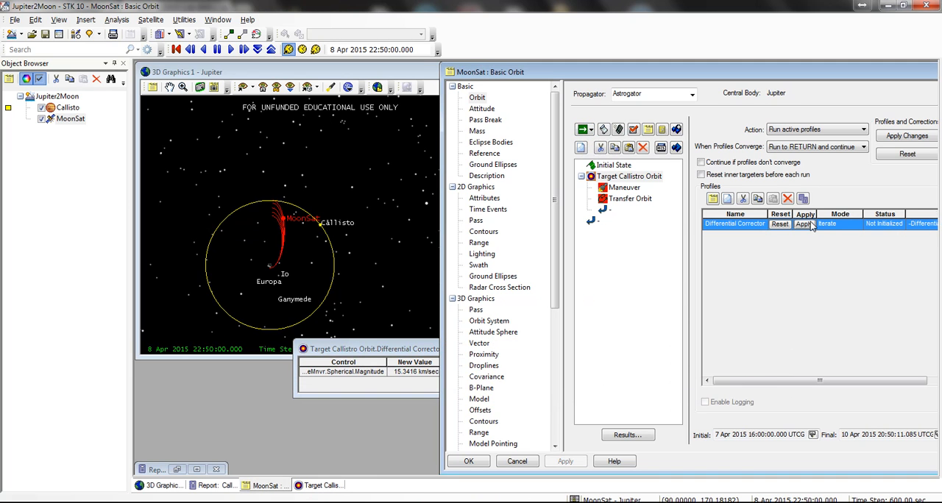
left_click(422, 353)
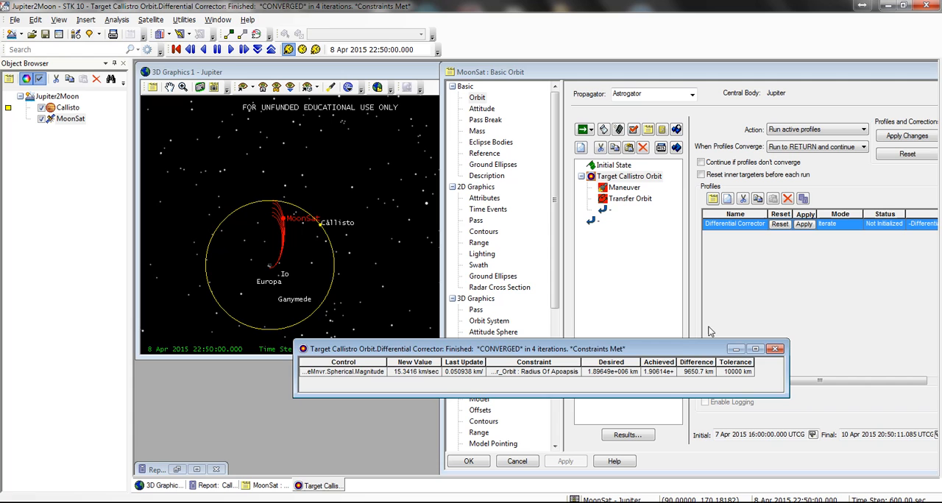
left_click(782, 348)
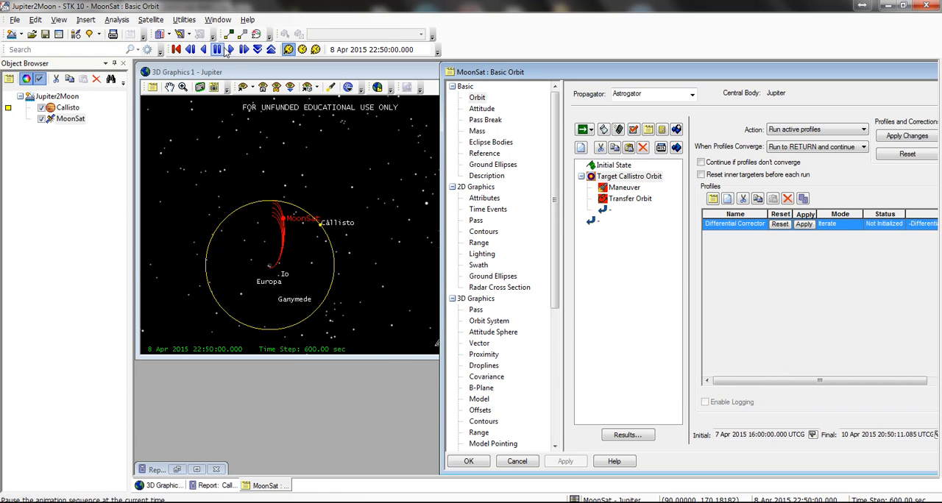
Step: Return the target sequence's action to Run nominal sequence and run the mission control sequence with the corrected maneuver
left_click(816, 130)
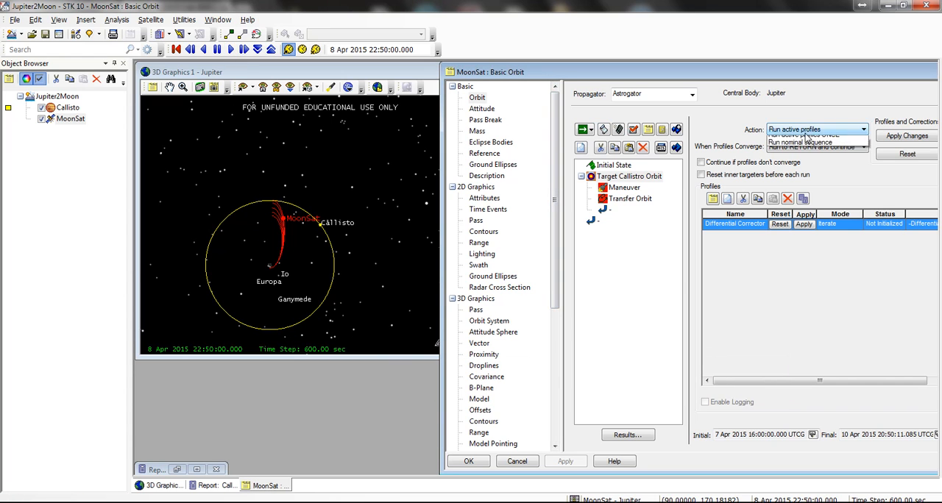
left_click(809, 149)
left_click(582, 129)
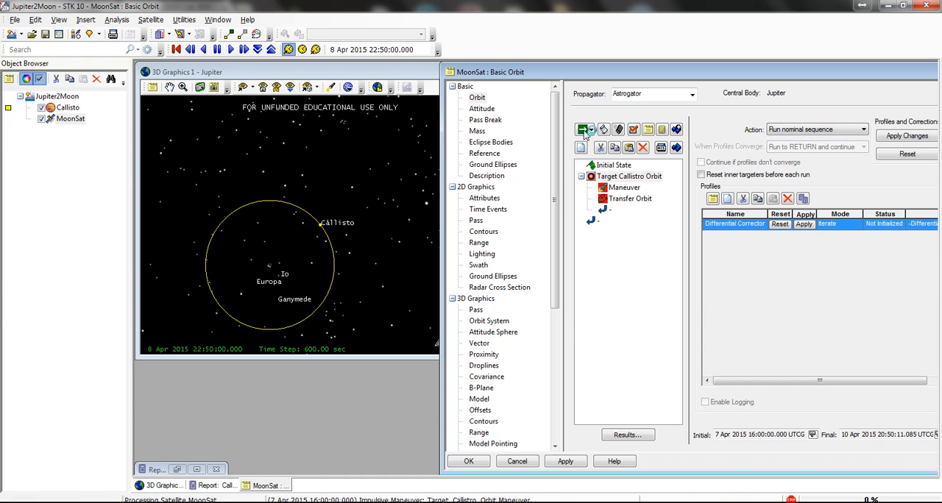
Step: Animate MoonSat along the transfer orbit and inspect its position relative to Callisto close to apoapsis
left_click(231, 49)
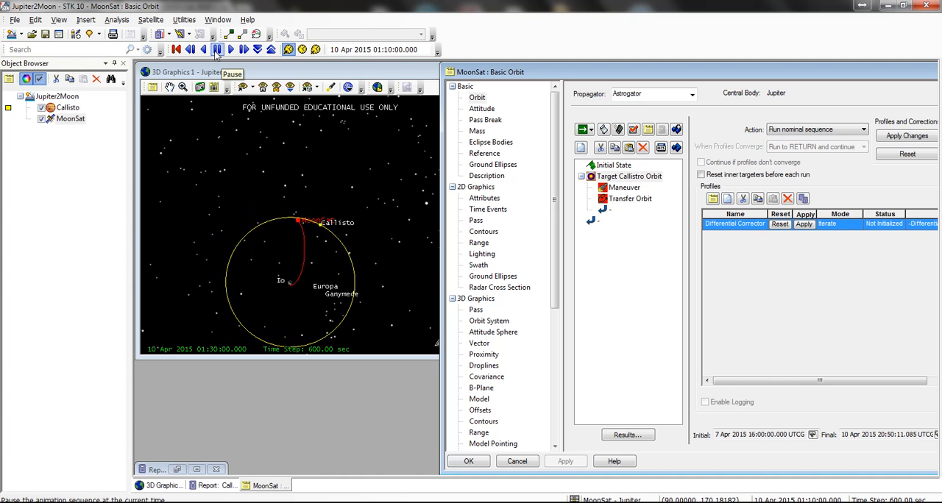
left_click(317, 218)
scroll(317, 218, "up", 6)
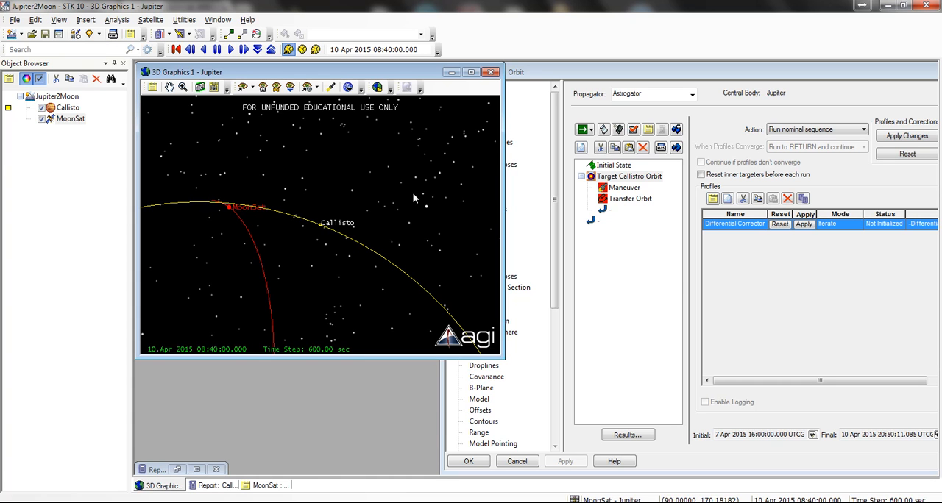
Step: Set the Initial State's orbit epoch to 7 Apr 2015 20:00:00.000 UTCG, rerun the mission control sequence, and animate MoonSat's approach to Callisto
left_click(613, 165)
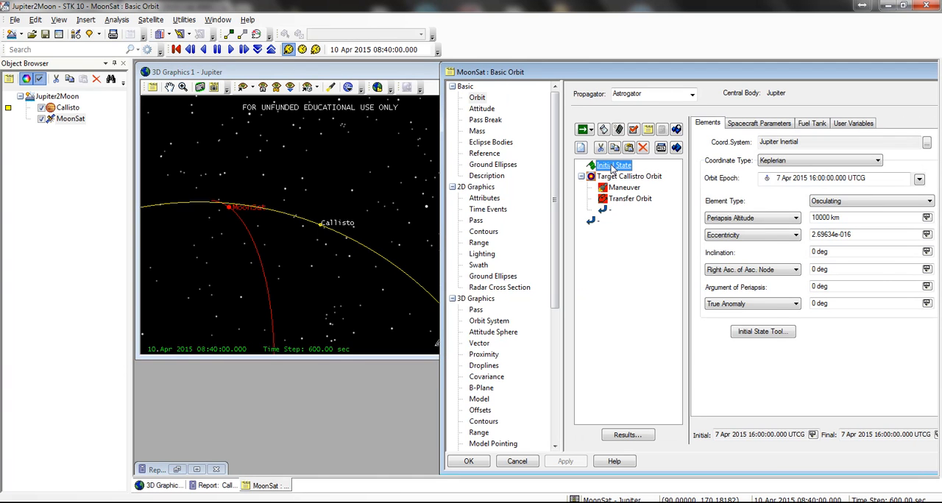
left_click(816, 179)
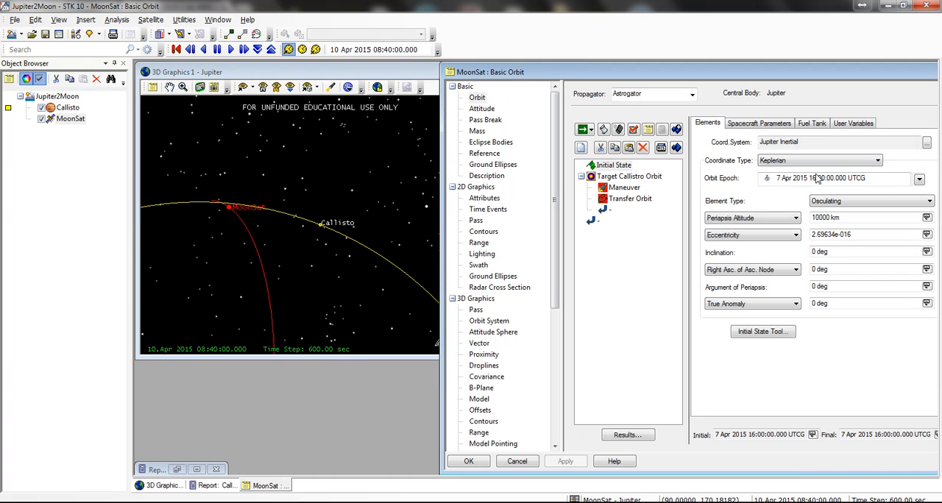
key("BackSpace")
key("BackSpace")
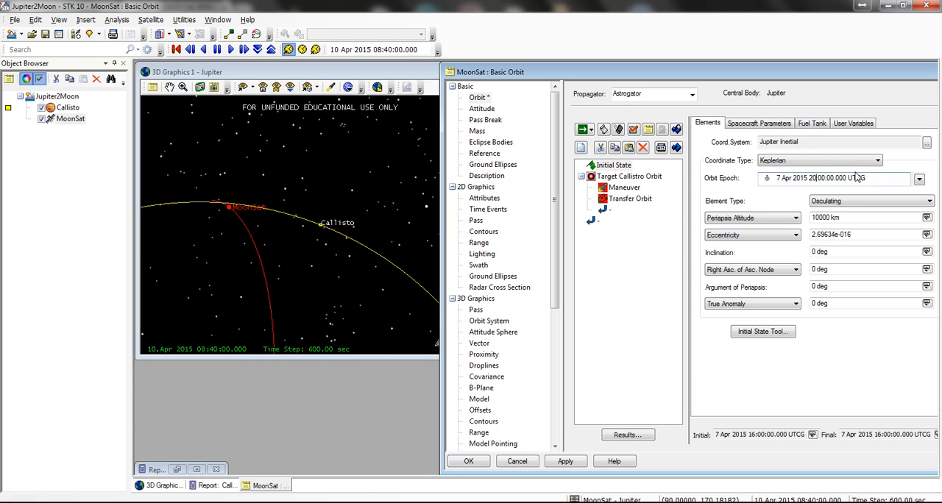
type("20")
left_click(585, 130)
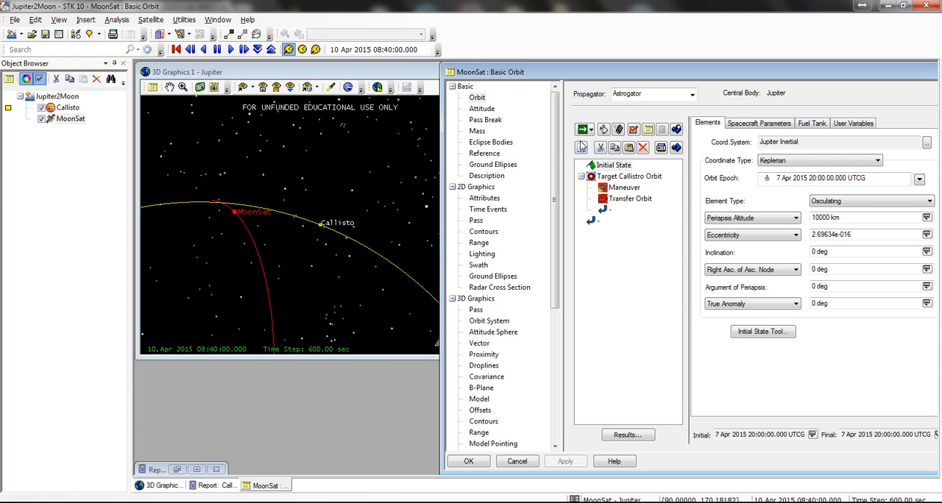
left_click(232, 49)
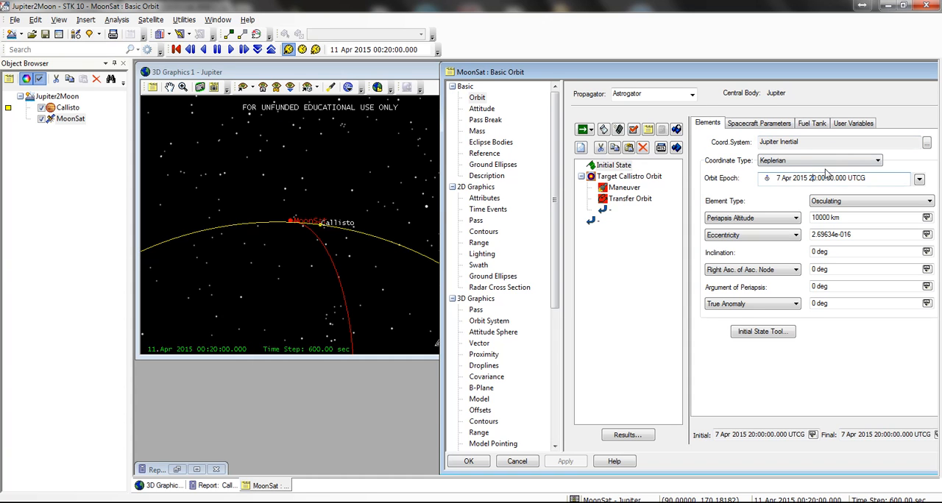
Step: Set the orbit epoch to 7 Apr 2015 21:00:00.000 UTCG and rerun the mission control sequence
key("BackSpace")
type("1")
left_click(582, 130)
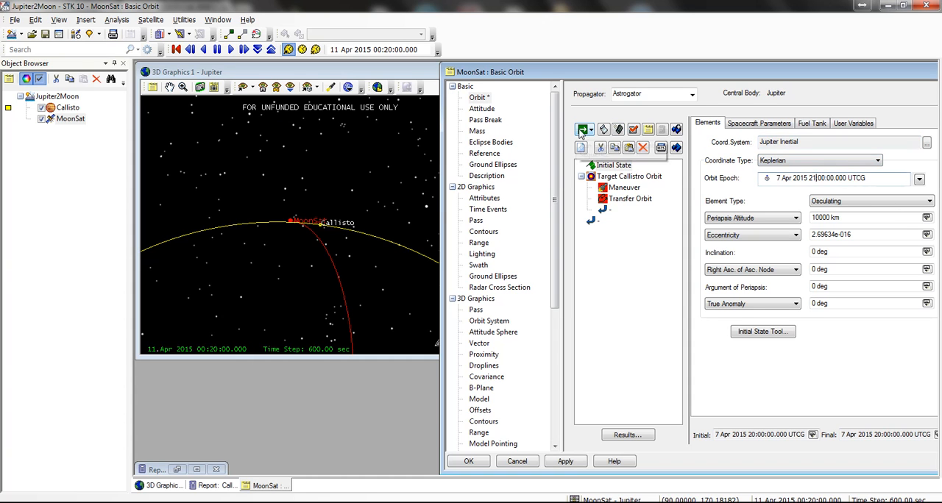
Step: Animate MoonSat forward and backward close to apoapsis and inspect its position relative to Callisto
left_click(230, 49)
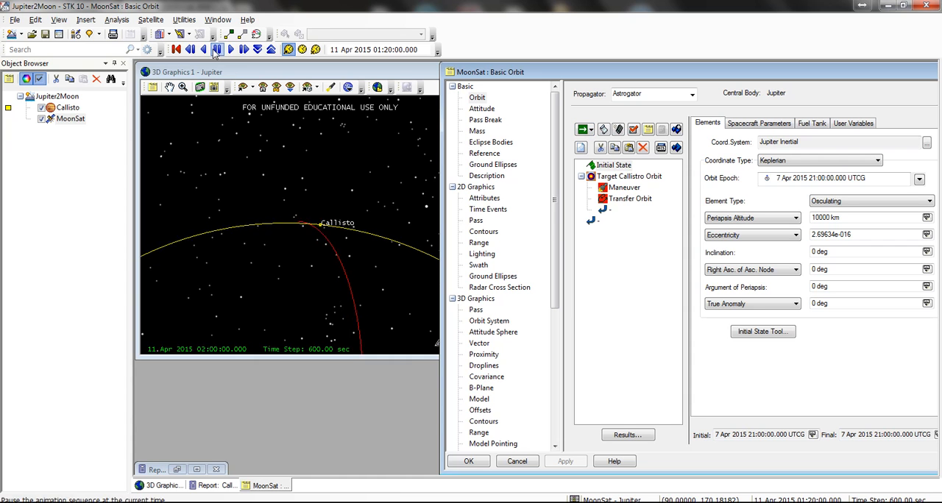
left_click(203, 50)
left_click(217, 49)
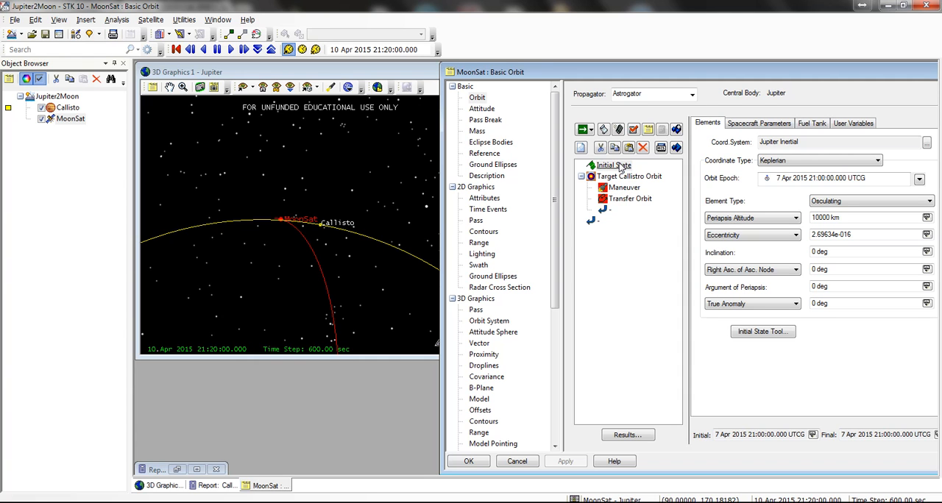
Step: Insert a target sequence named Target Launch Date before Initial State and nest Initial State and the Target Callistro Orbit sequence inside it
right_click(615, 168)
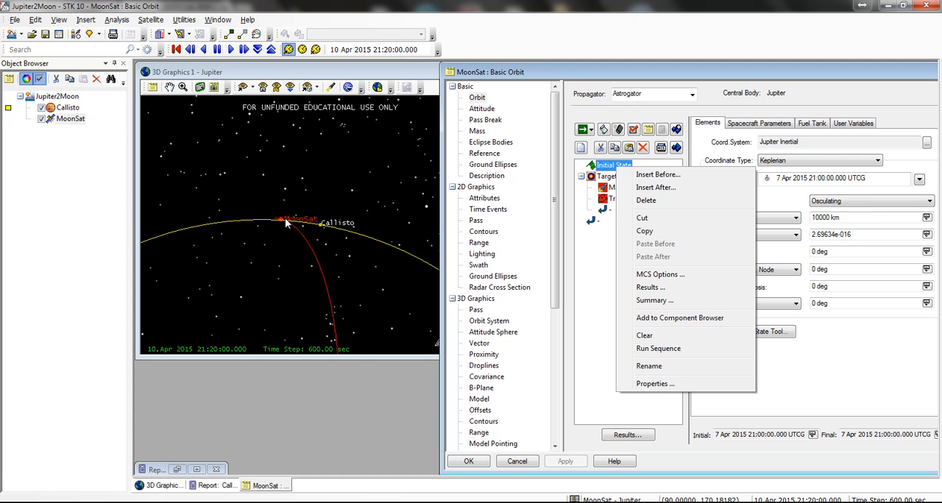
left_click(693, 181)
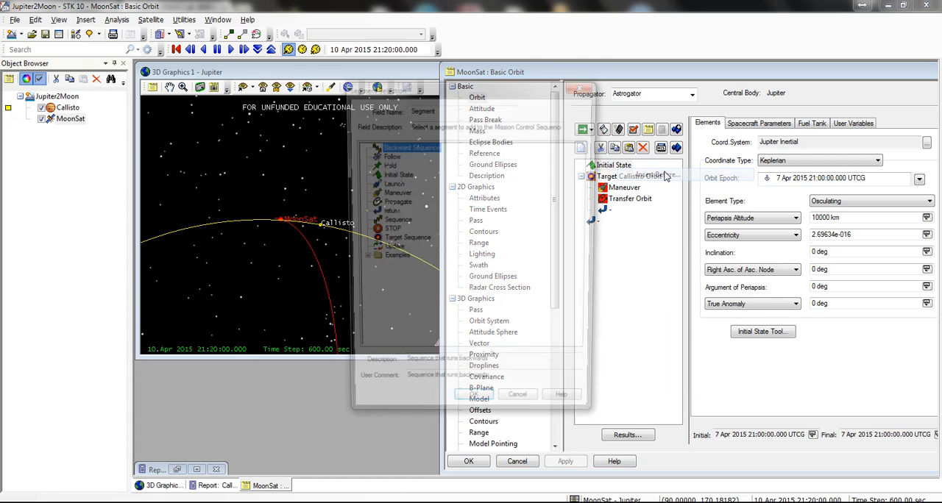
double_click(403, 241)
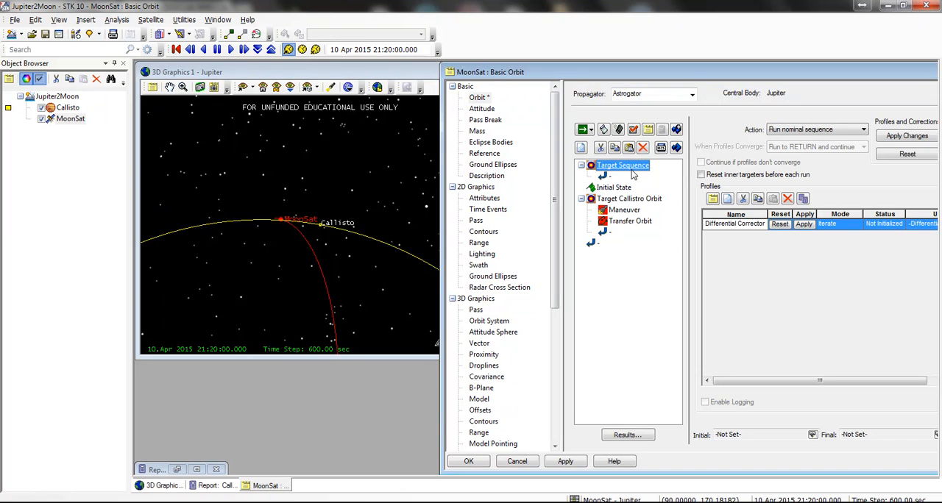
left_click(632, 170)
type("T")
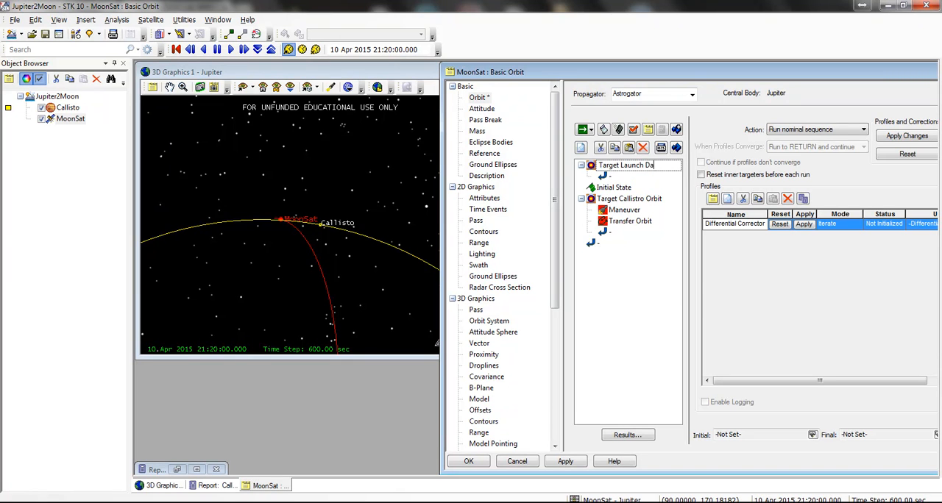
left_click(637, 189)
mouse_move(628, 191)
left_mouse_down()
mouse_move(627, 175)
mouse_move(631, 186)
left_mouse_up()
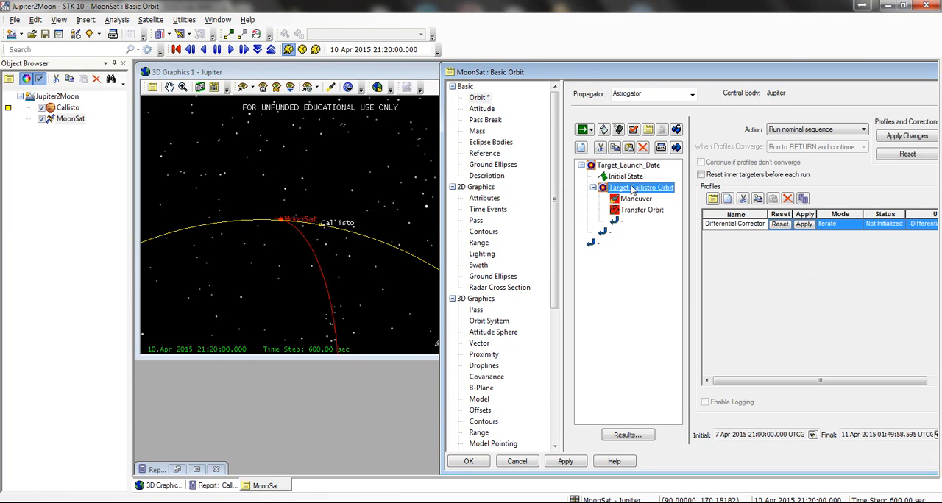
Step: Make the Initial State's orbit epoch a control parameter for targeting and save the scenario
left_click(640, 178)
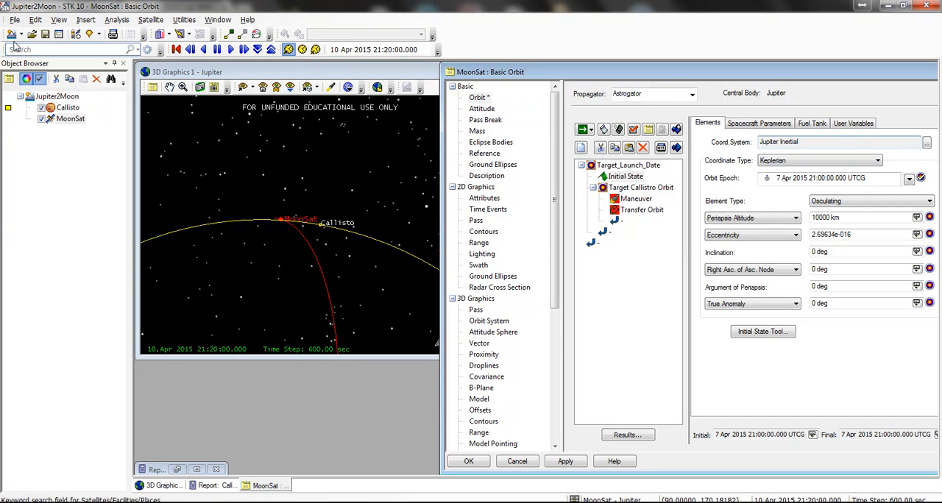
left_click(49, 38)
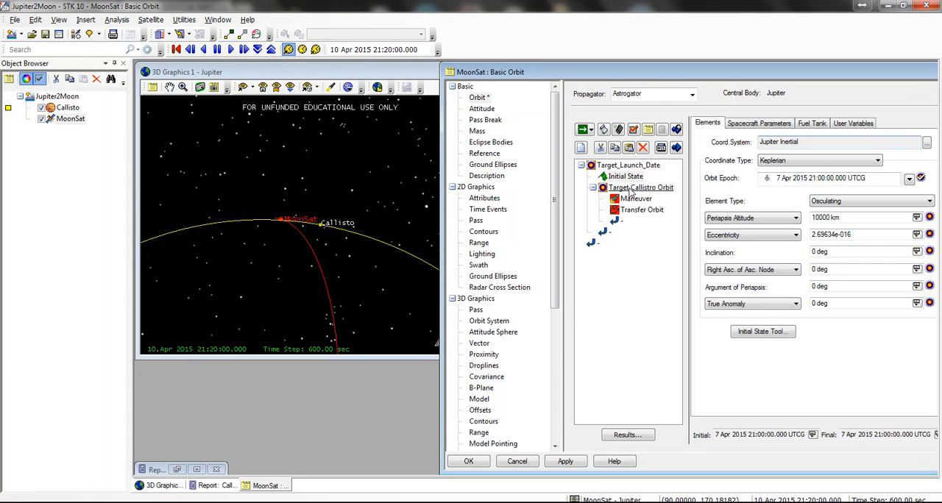
Step: Add the geodetic Altitude result to the Transfer Orbit segment with Callisto as its central body
left_click(641, 215)
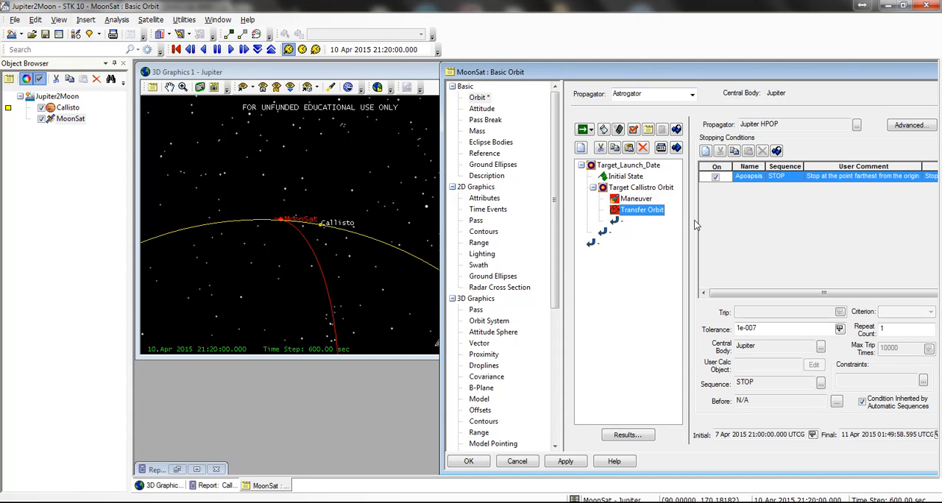
left_click(628, 435)
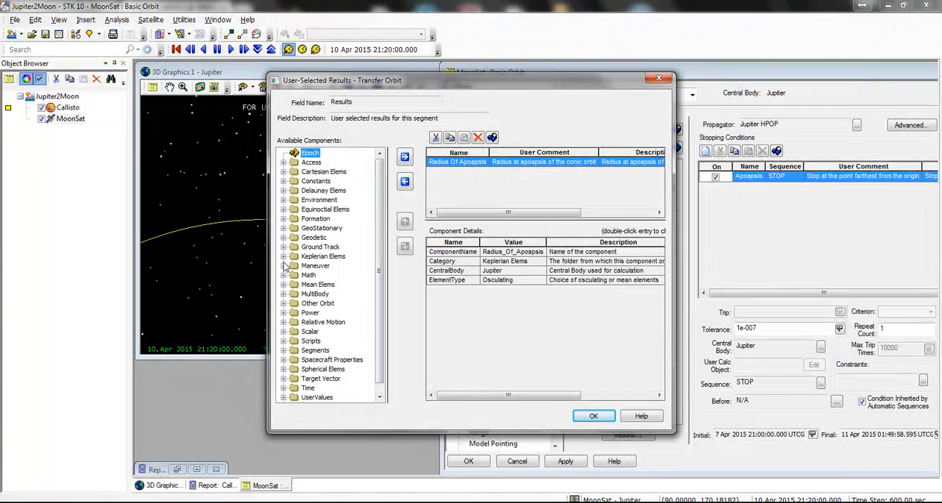
left_click(284, 238)
left_click(327, 248)
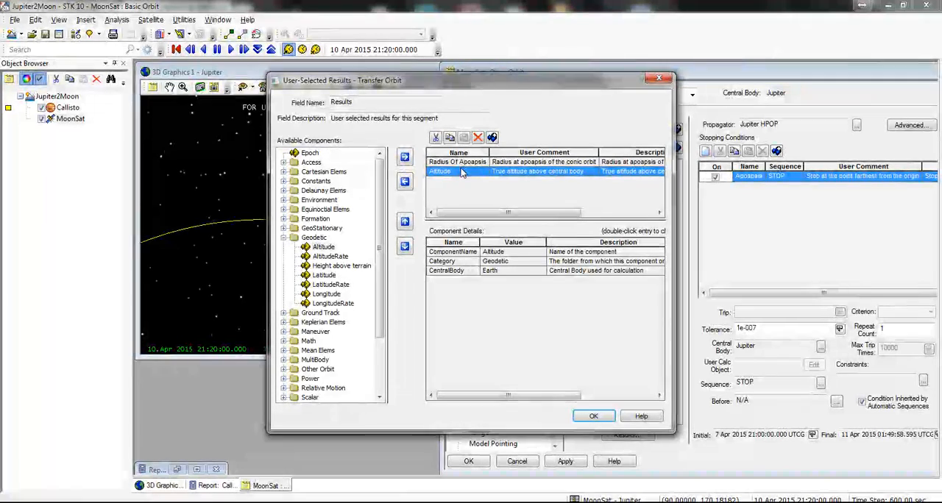
double_click(486, 271)
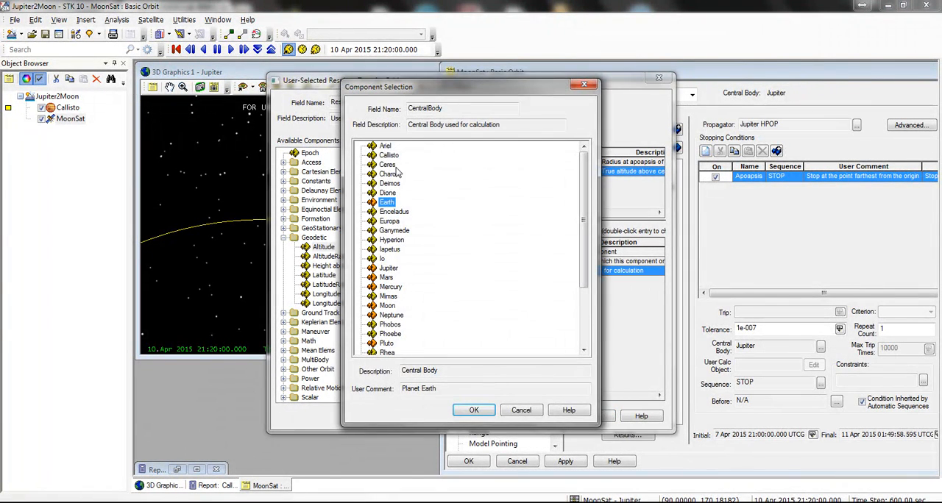
double_click(388, 155)
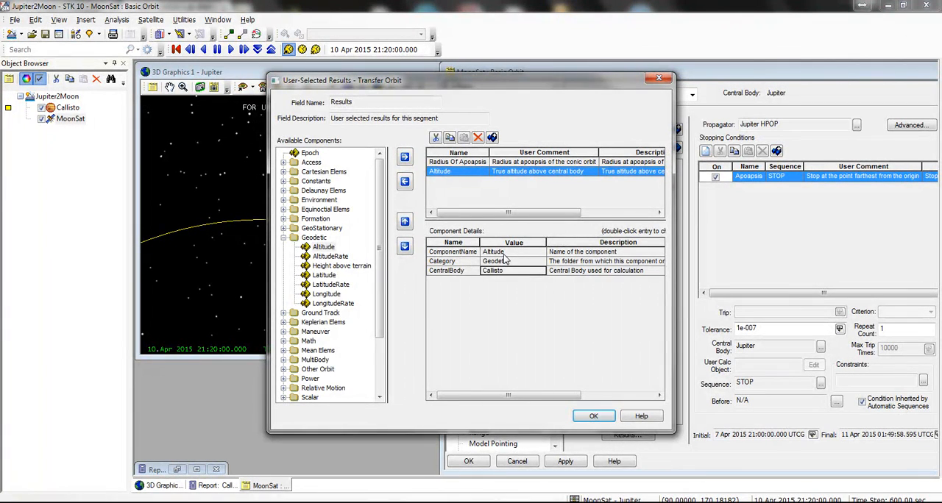
left_click(593, 416)
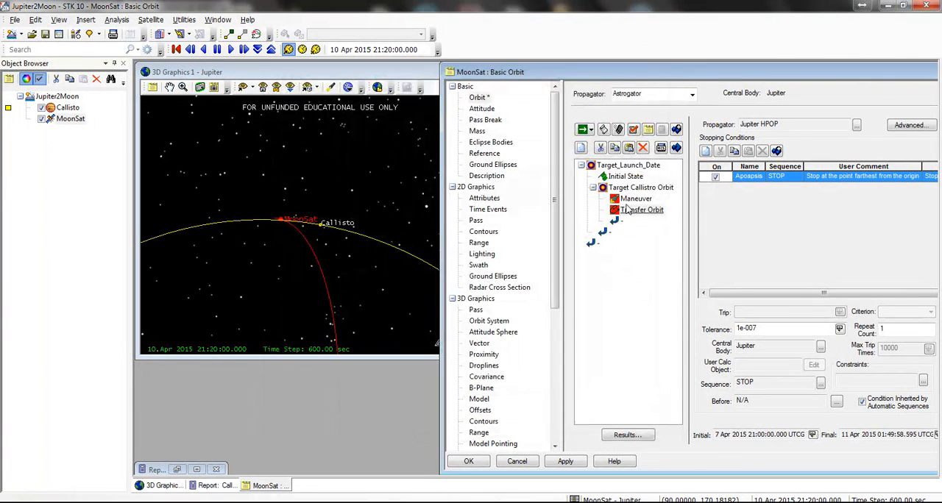
Step: Enable the InitialState.Epoch control and the Altitude equality constraint in the Target Launch Date sequence's differential corrector
left_click(631, 189)
double_click(734, 224)
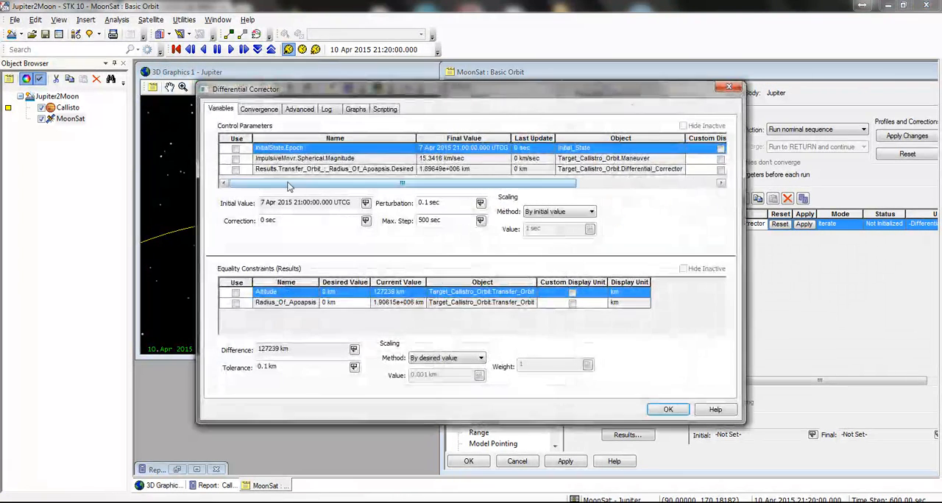
left_click(236, 147)
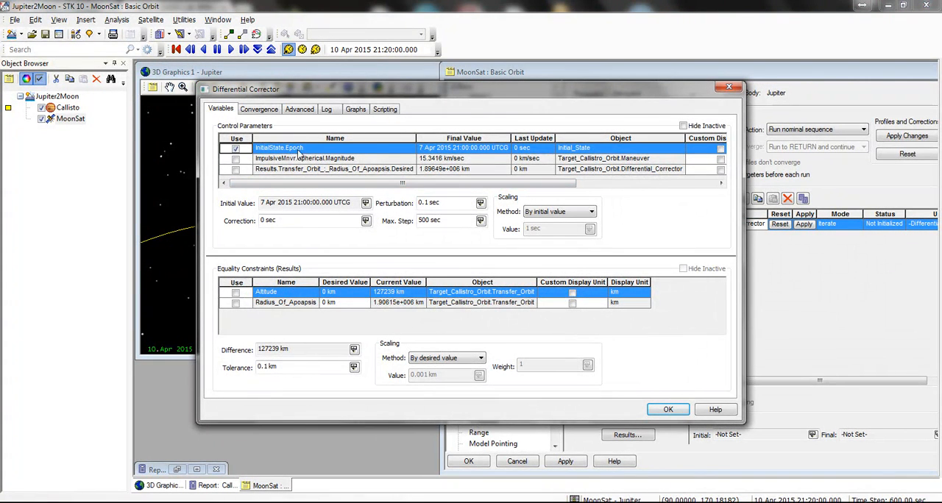
left_click(235, 292)
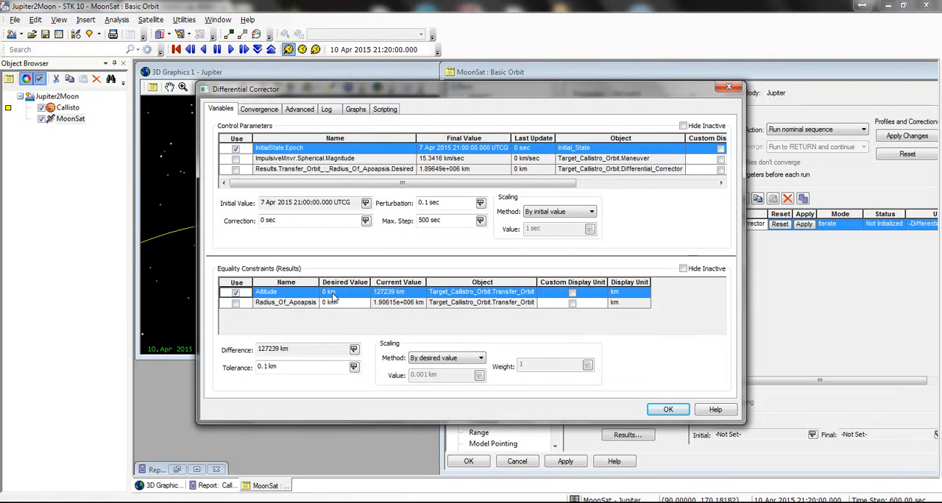
Step: Set the Altitude constraint's desired value to 5000 km and its tolerance to 3000 km, and accept the corrector settings
left_click(327, 292)
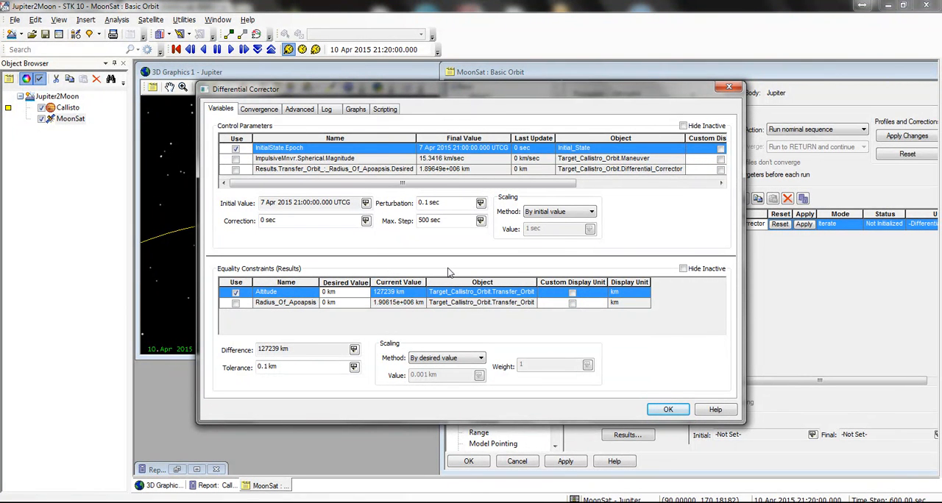
type("5000")
left_click(286, 366)
left_click_drag(287, 370, 224, 336)
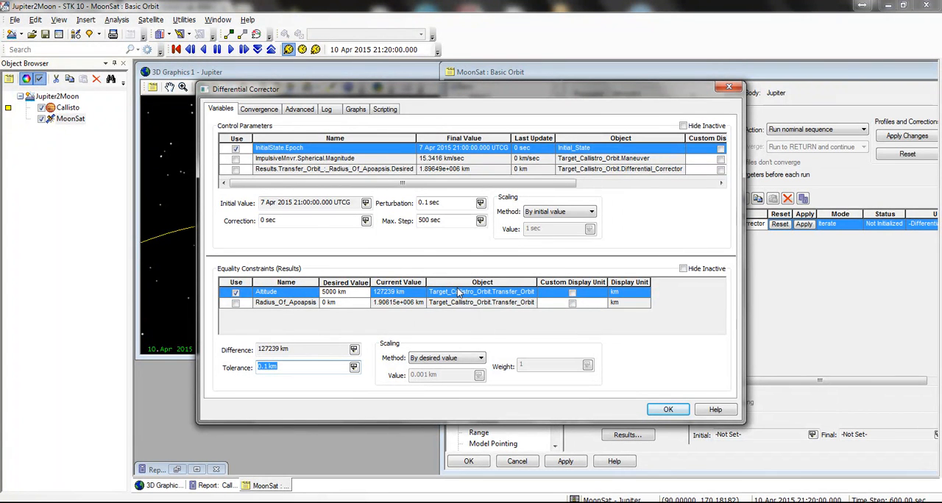
type("3000")
key("Tab")
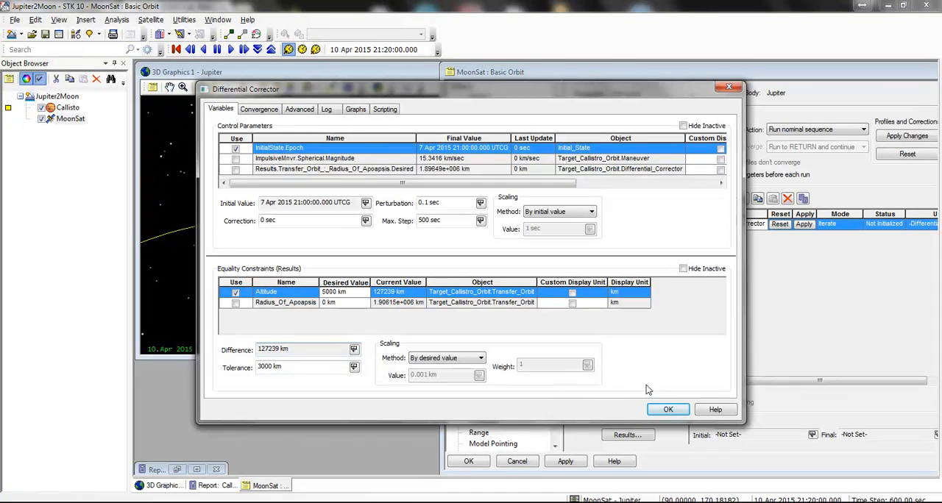
left_click(662, 407)
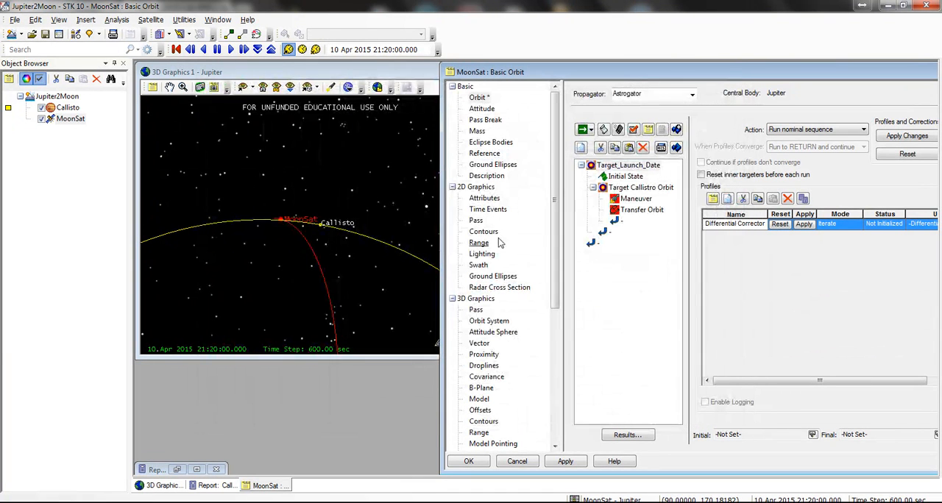
Step: Set the Target Launch Date sequence's action to Run active profiles and run the mission control sequence
left_click(815, 130)
left_click(802, 147)
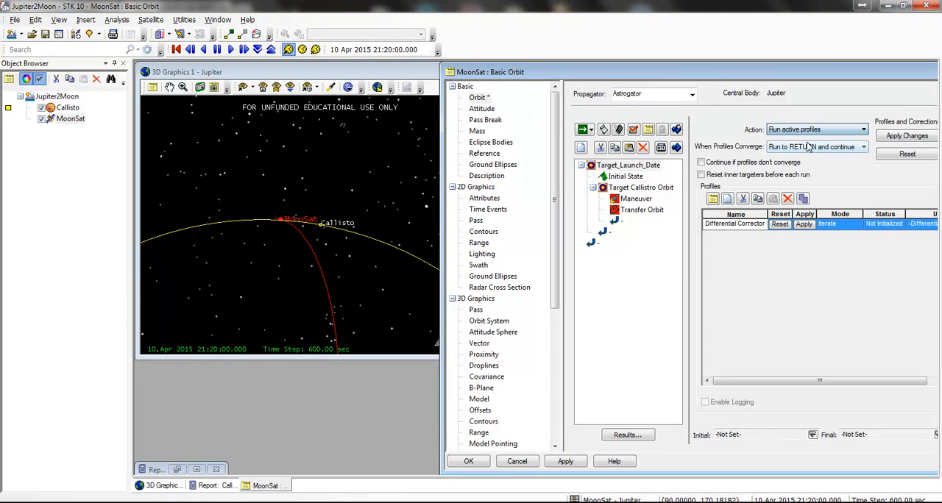
left_click(583, 130)
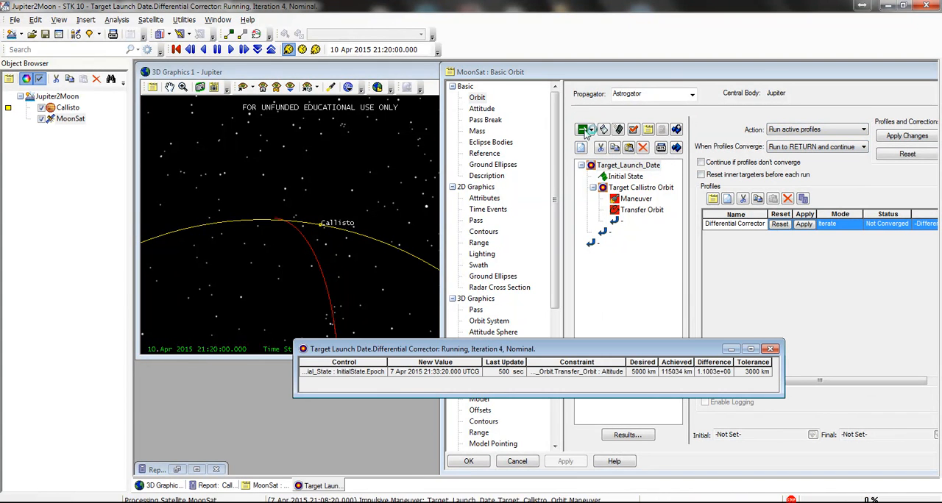
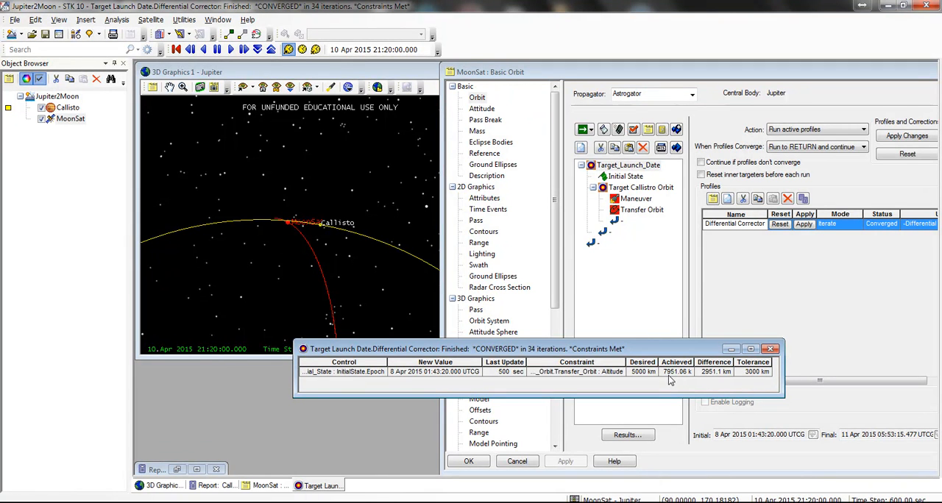
Step: Apply the Target Launch Date differential corrector's results and set the sequence's action to Run nominal sequence
left_click(770, 351)
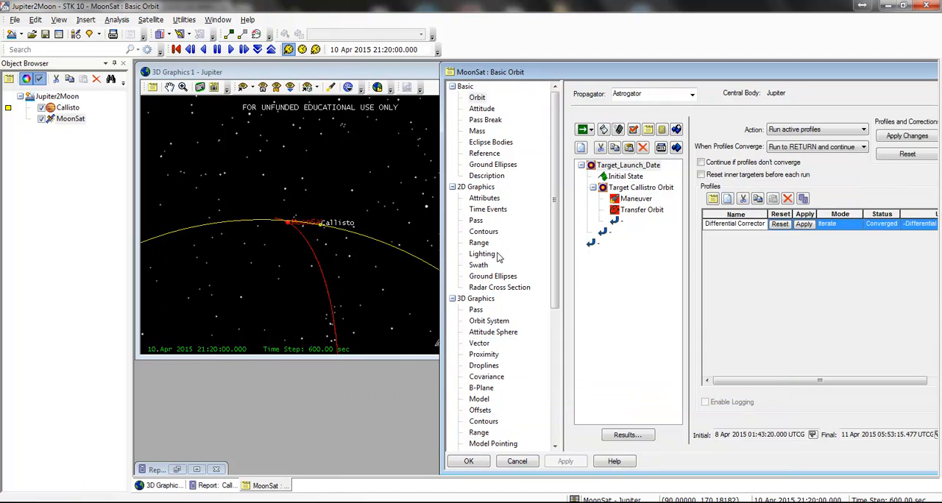
left_click(321, 240)
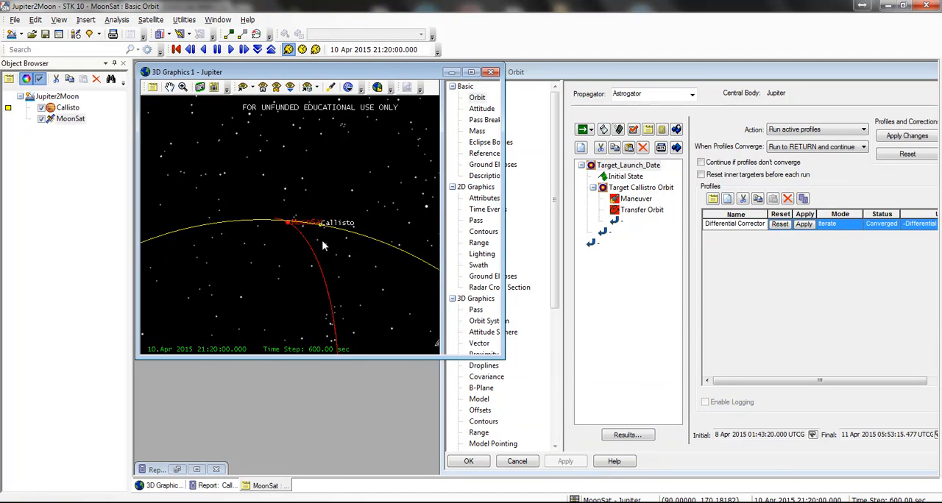
left_click(806, 230)
left_click(836, 132)
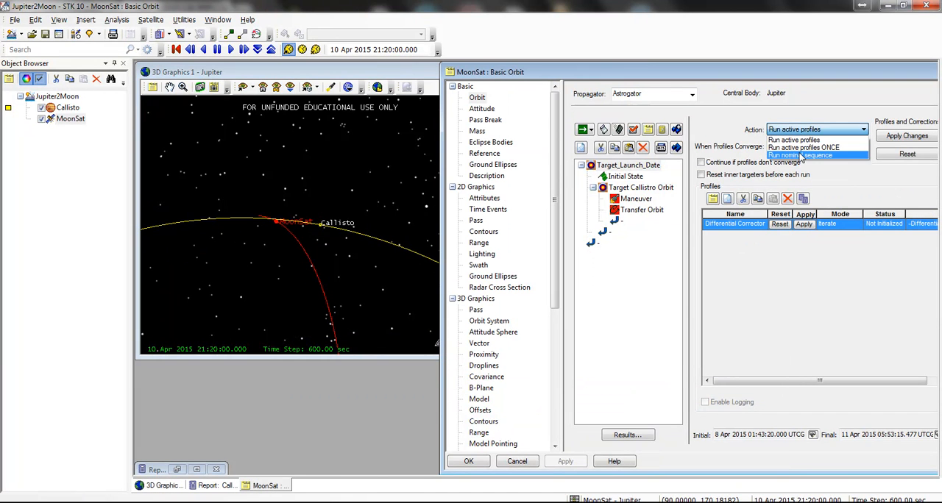
left_click(801, 156)
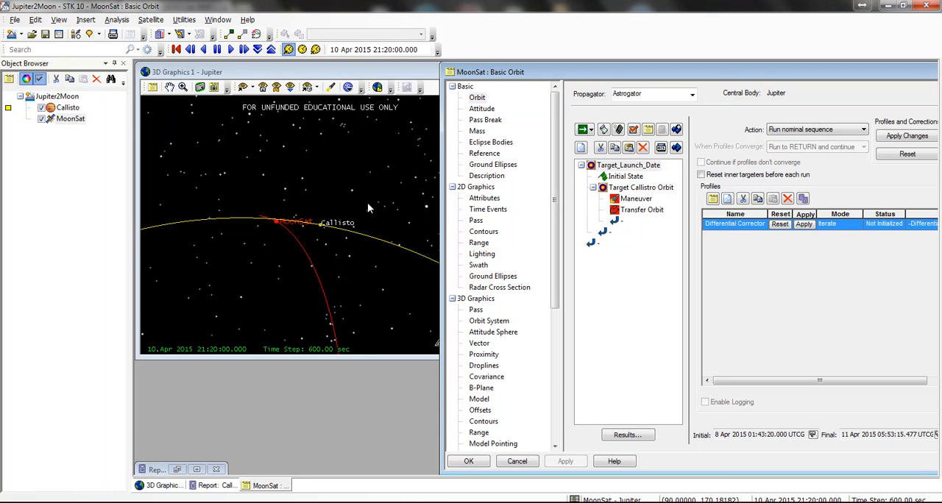
Step: Animate the scenario with a 60 sec time step and examine MoonSat's arrival near Callisto in the 3D view
left_click(230, 50)
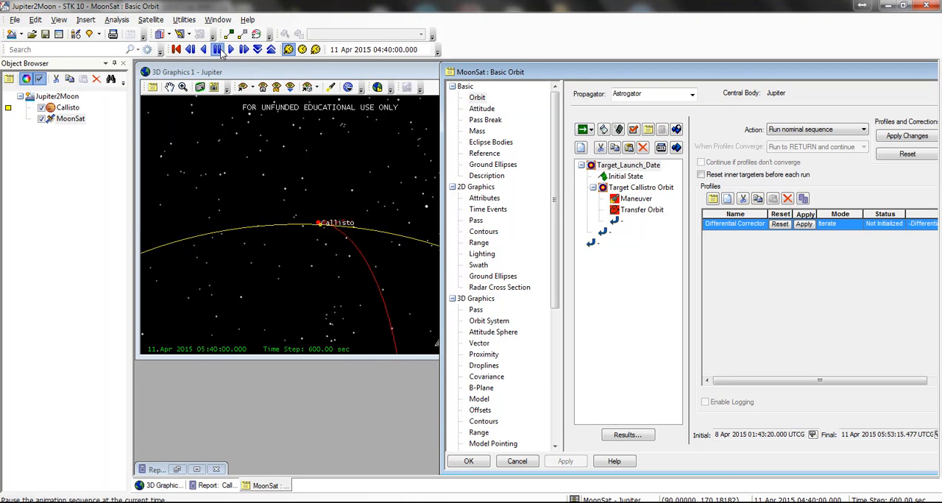
left_click(347, 239)
scroll(349, 234, "up", 10)
left_click(204, 50)
left_click(219, 52)
left_click(258, 51)
left_click(258, 51)
left_click(231, 50)
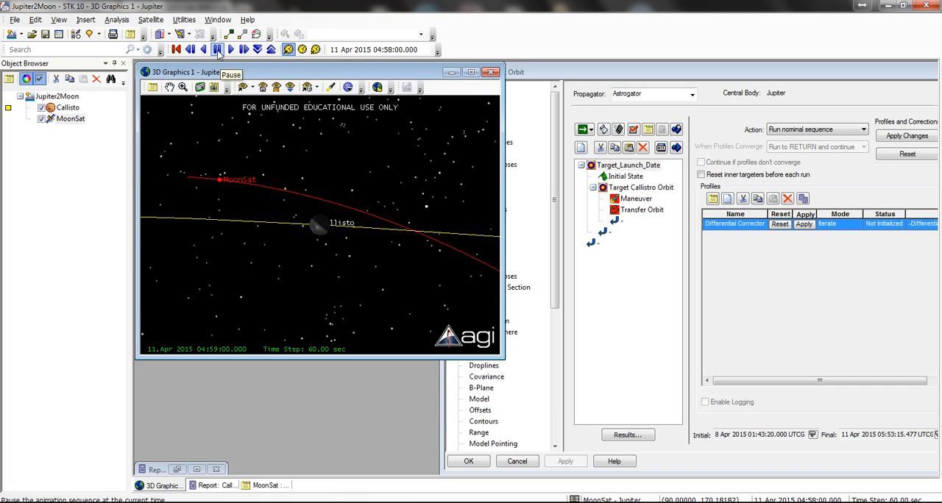
left_click(218, 50)
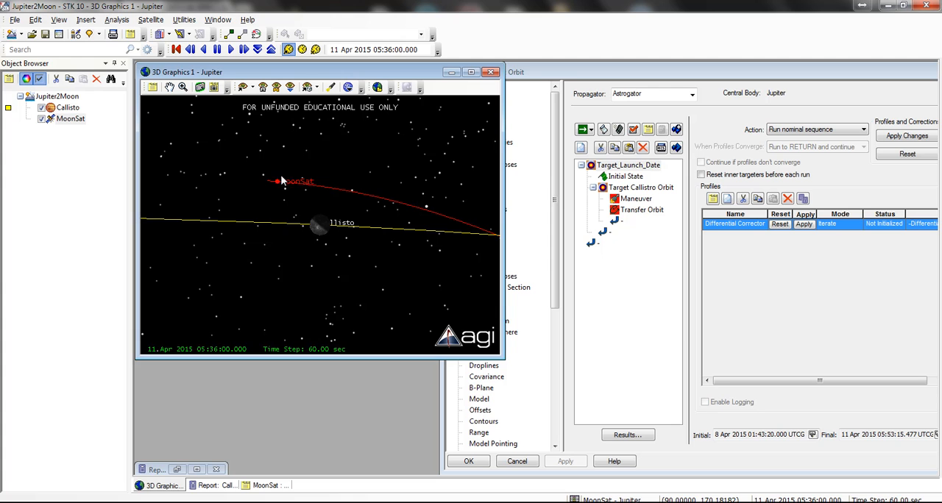
left_click_drag(273, 187, 320, 225)
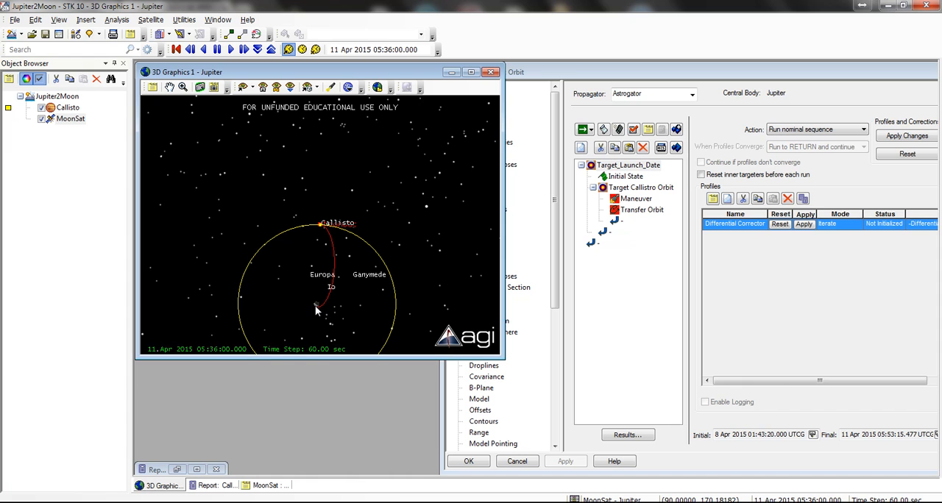
scroll(323, 232, "up", 12)
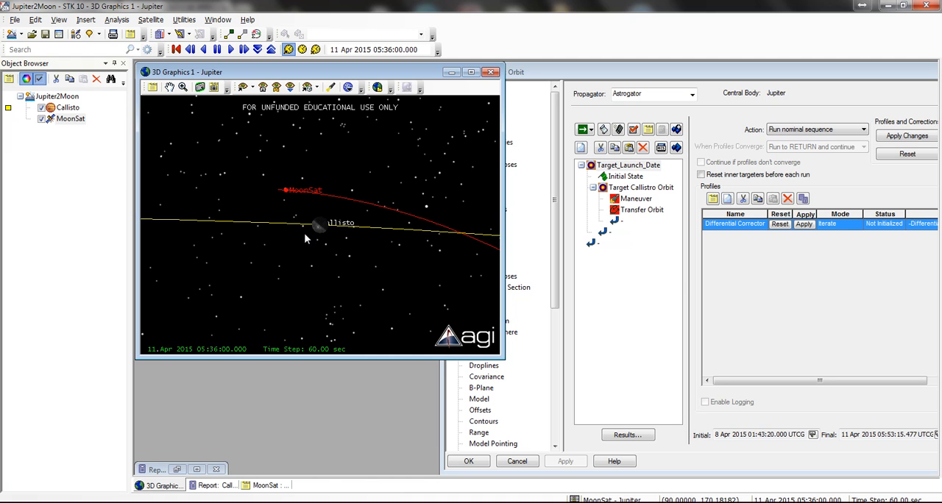
Step: Insert a Maneuver segment after the Target Launch Date sequence and name it Callisto Insertion
left_click(596, 189)
left_click(594, 190)
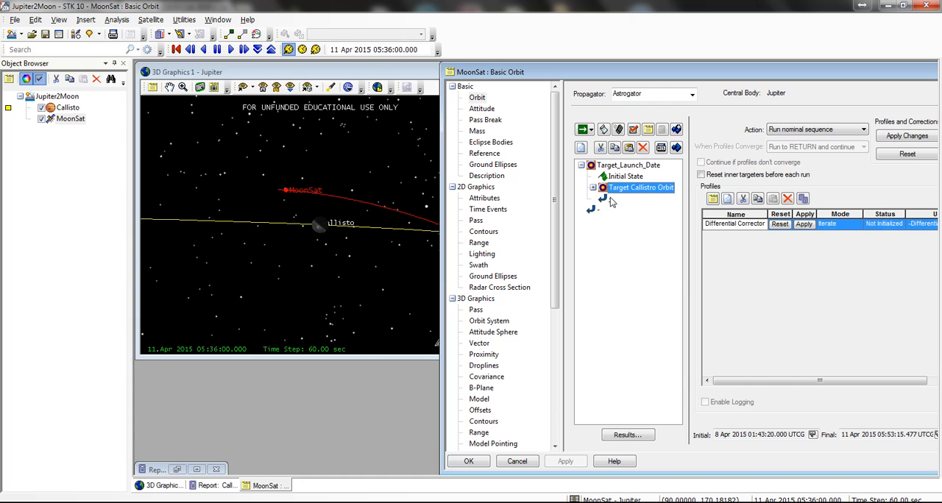
right_click(608, 198)
left_click(652, 206)
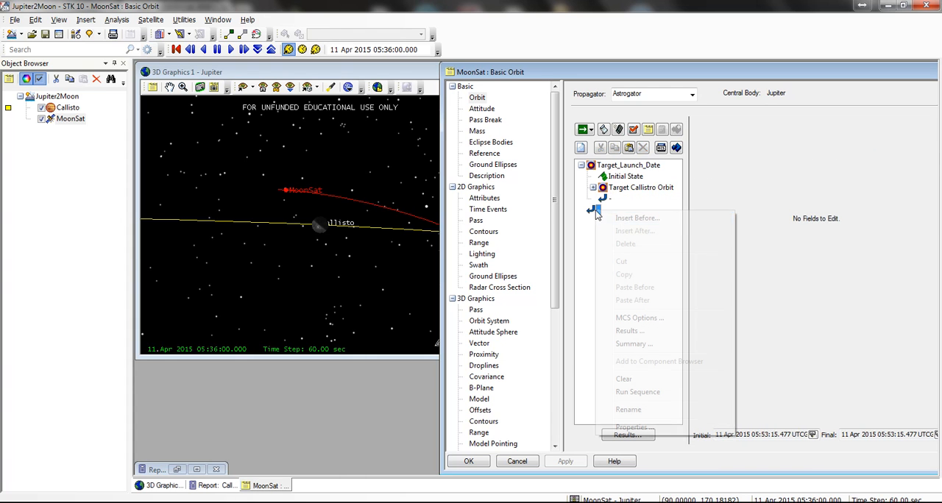
double_click(393, 192)
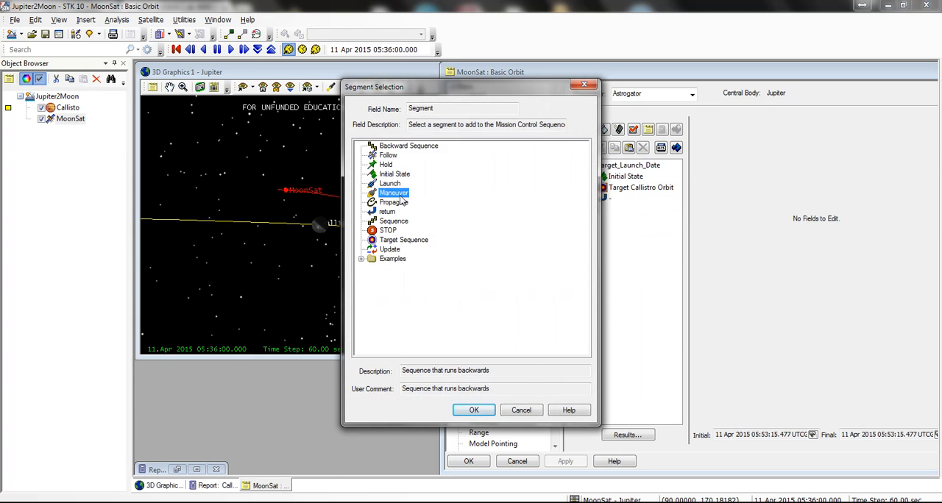
left_click(615, 212)
type("C")
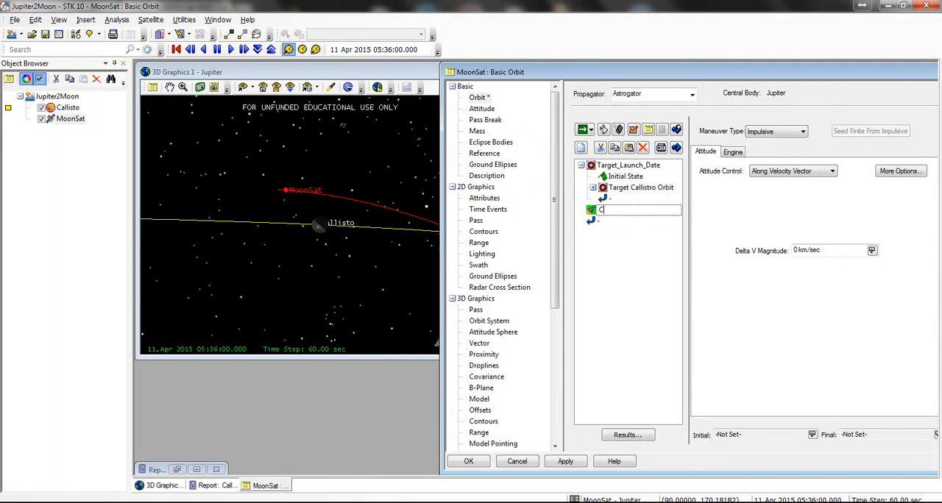
type("allisto Insertion")
key("Return")
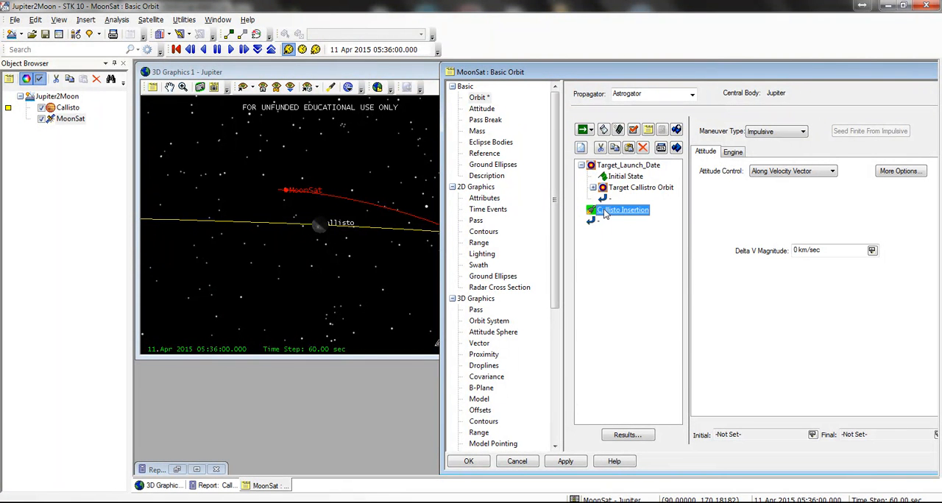
Step: Insert a Propagate segment after the Callisto Insertion maneuver
left_click(605, 223)
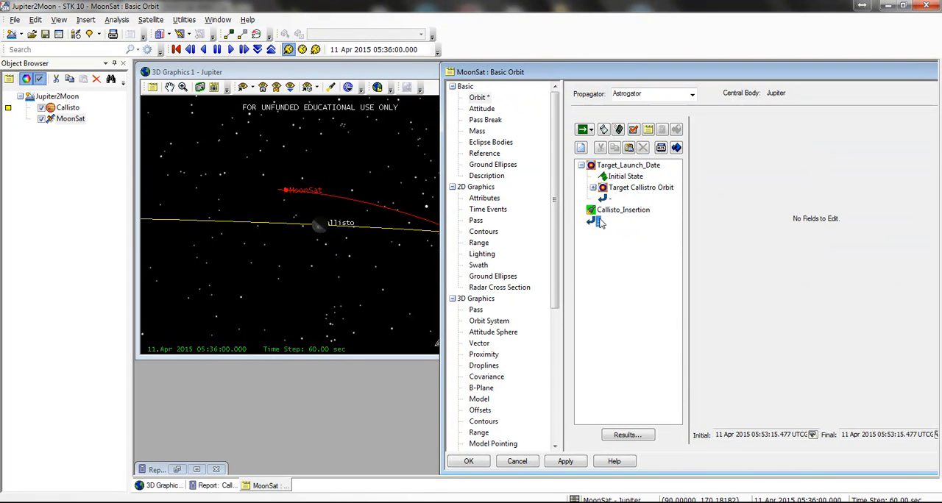
right_click(601, 223)
left_click(631, 224)
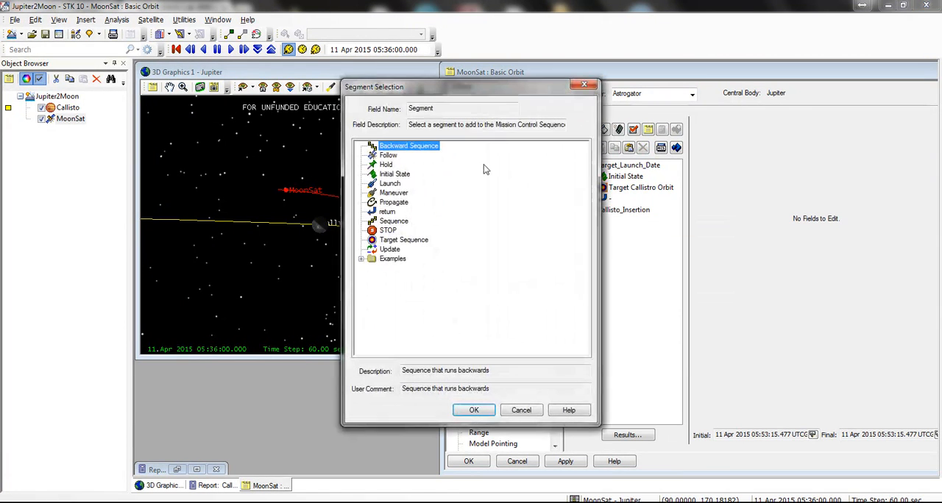
double_click(394, 202)
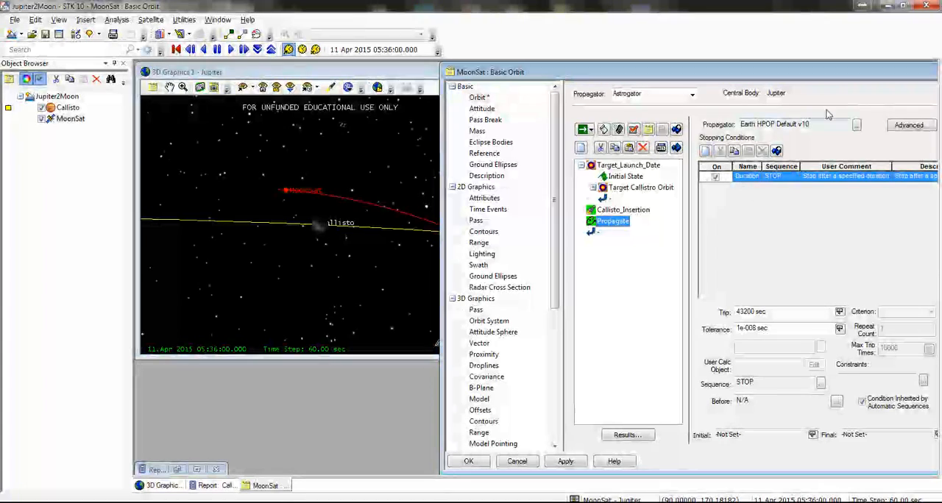
Step: Duplicate the Moon HPOP Default v10 propagator in the Component Browser as Callisto HPOP with an empty user comment
left_click(184, 20)
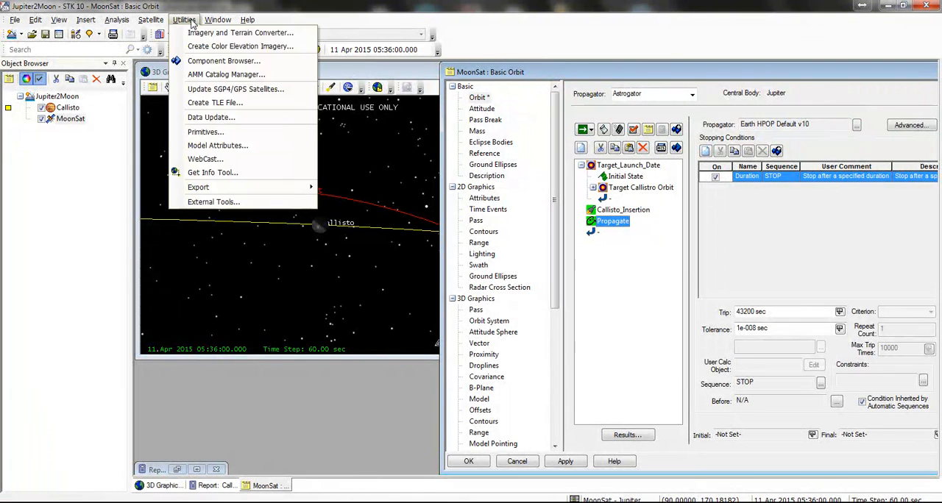
left_click(224, 62)
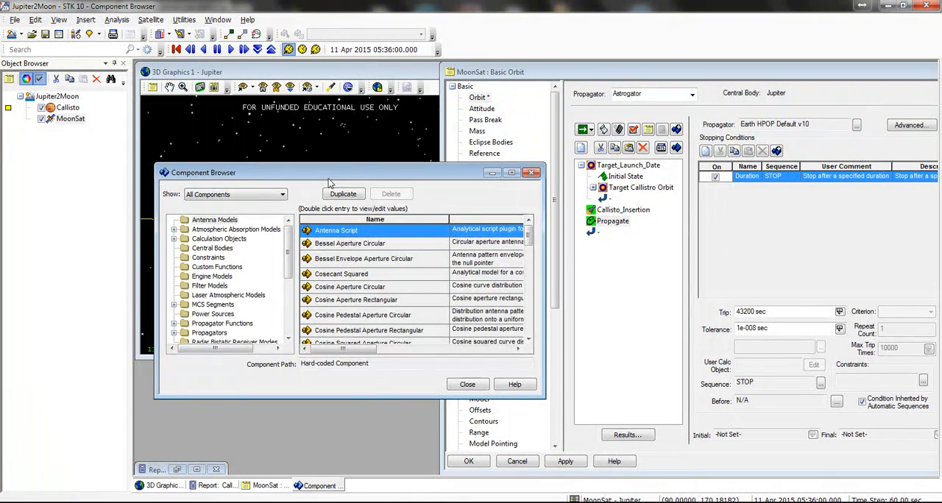
left_click_drag(329, 183, 637, 101)
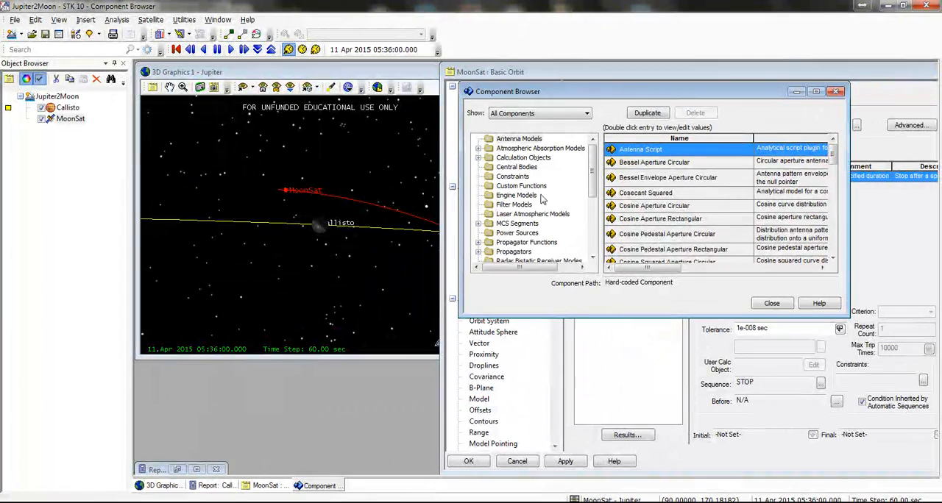
scroll(589, 187, "down", 3)
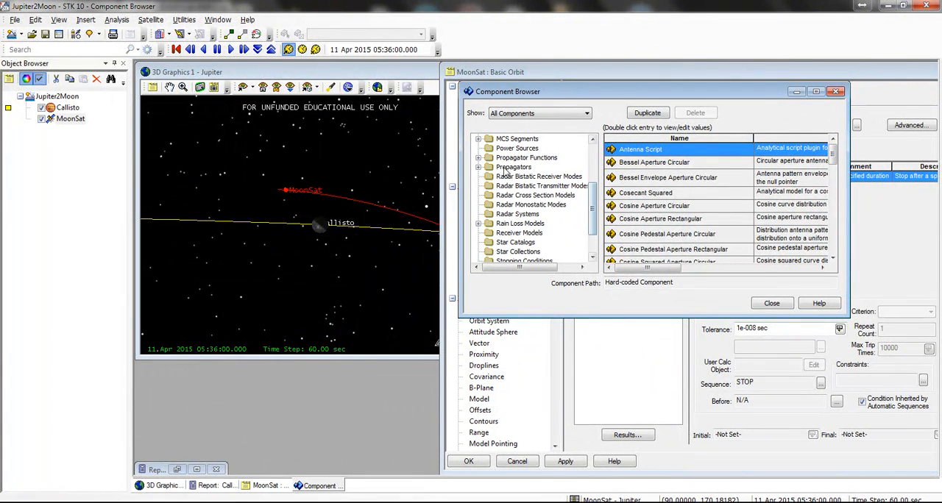
left_click(512, 167)
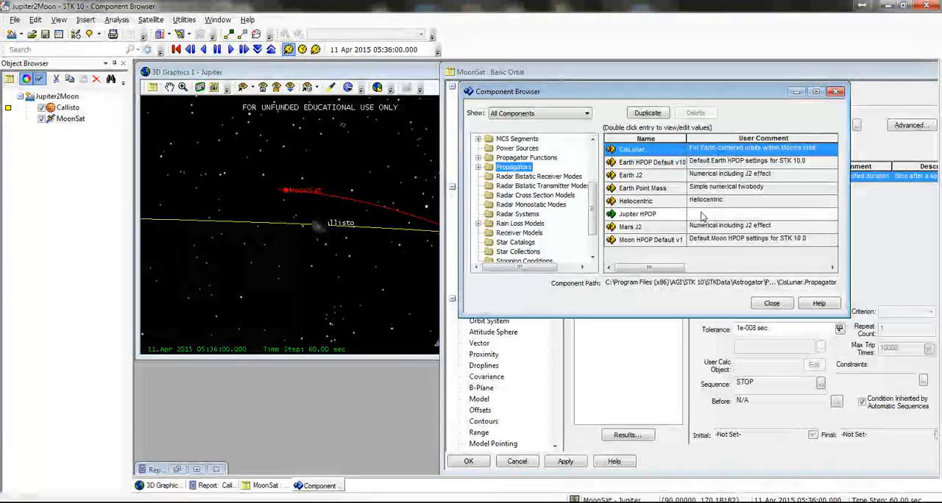
left_click(688, 240)
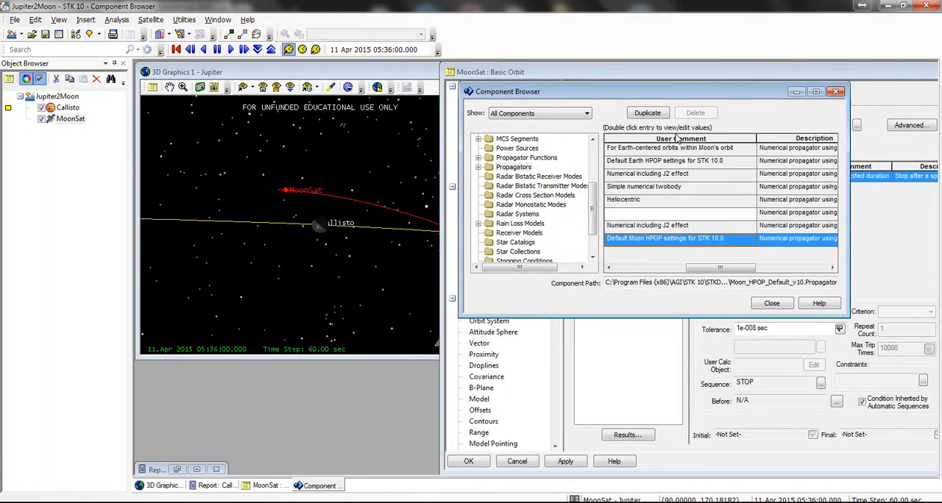
left_click(648, 112)
left_click_drag(447, 251, 409, 251)
type("Callisto HPOP Default v10")
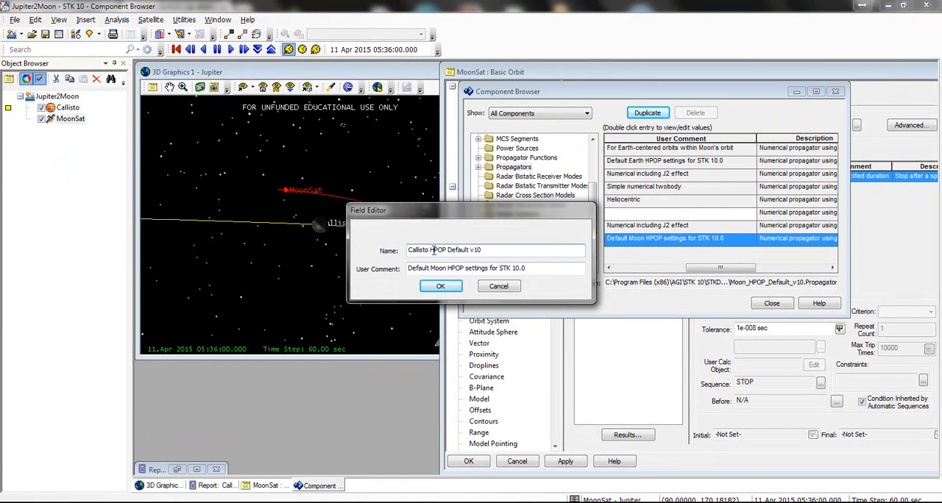
left_click_drag(448, 251, 409, 268)
key("BackSpace")
key("BackSpace")
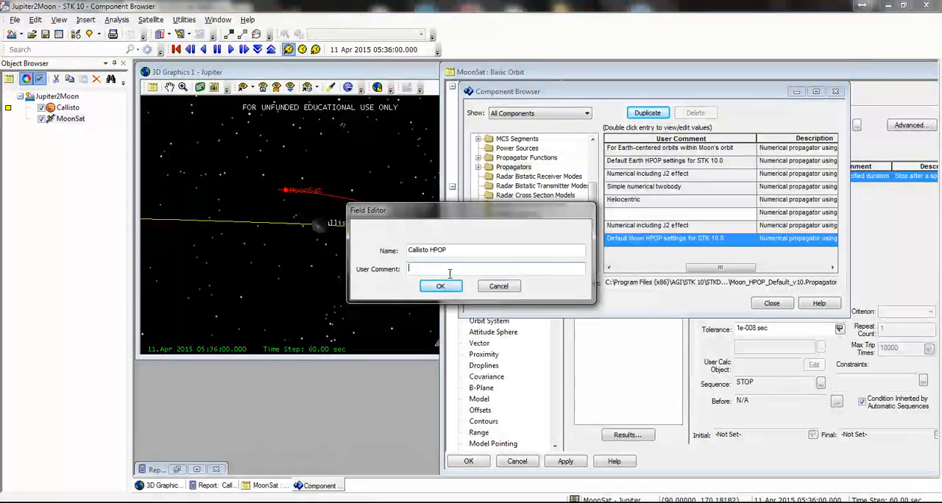
left_click(449, 287)
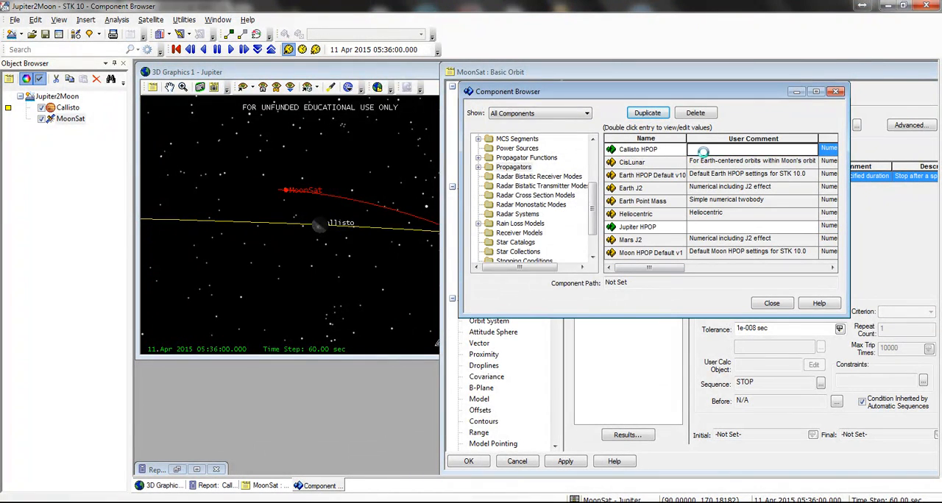
Step: Set the Callisto HPOP propagator's central body to Callisto and remove its Spherical SRP function
double_click(695, 150)
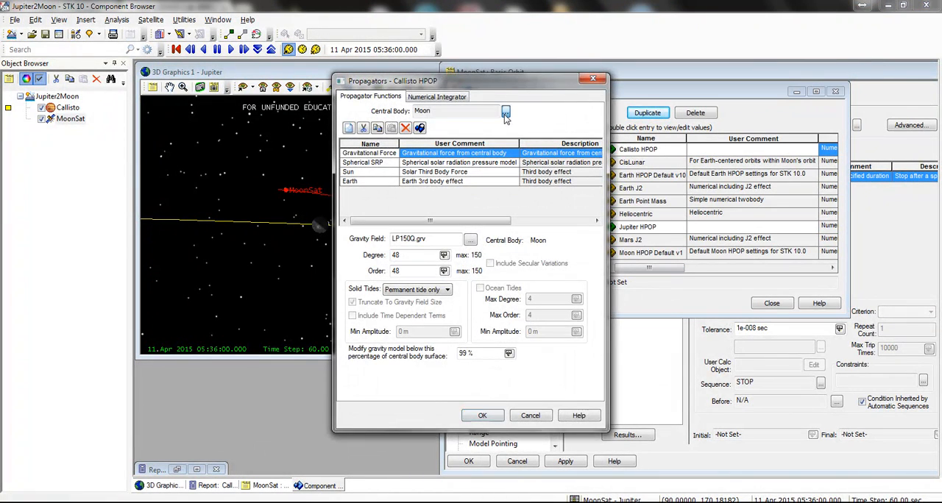
left_click(505, 112)
double_click(388, 155)
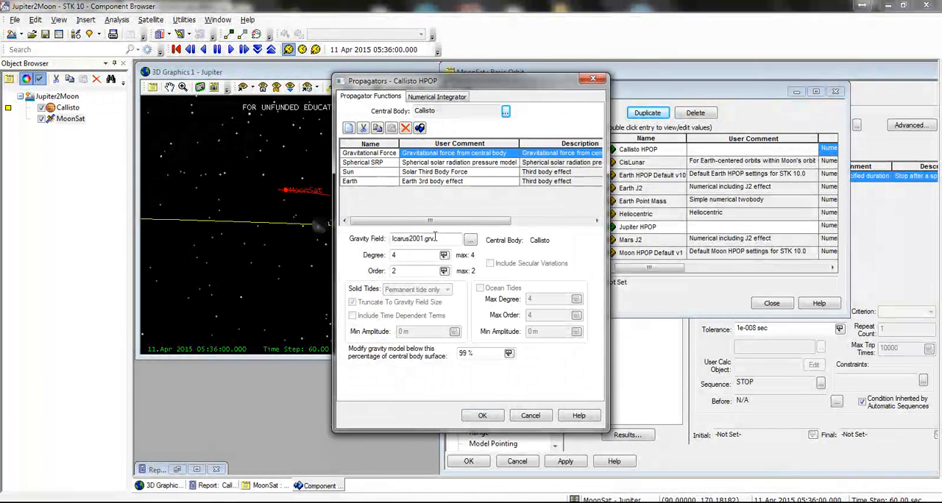
left_click(381, 163)
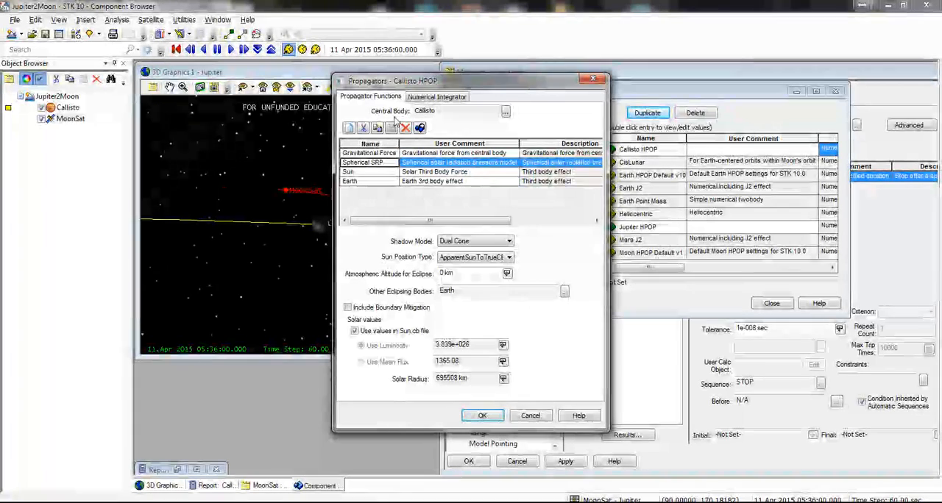
left_click(406, 129)
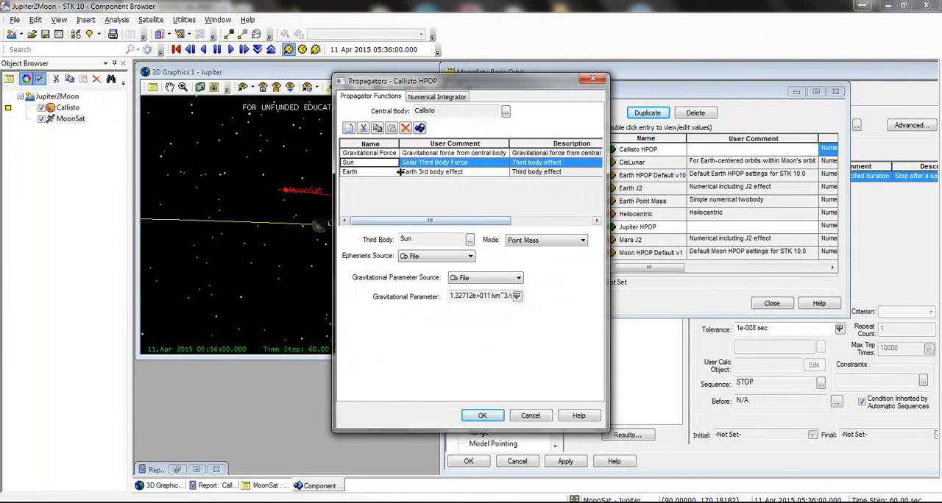
Step: Change the Earth third-body effect of Callisto HPOP to Jupiter, accept the propagator settings and close the Component Browser
left_click(371, 173)
left_click(470, 240)
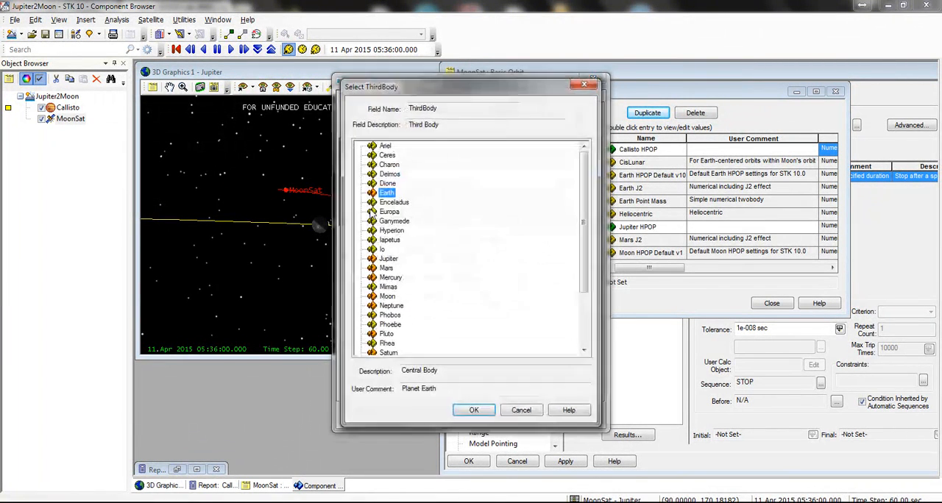
left_click(387, 258)
left_click(474, 410)
left_click(482, 415)
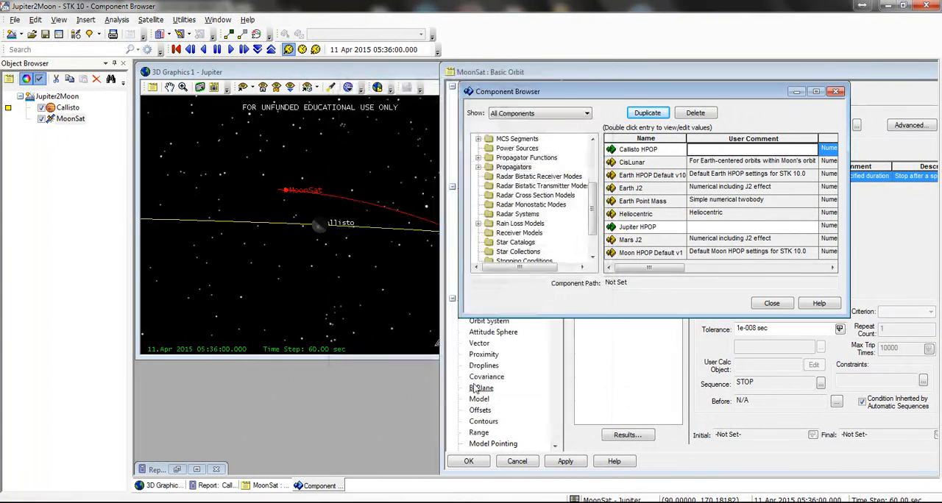
left_click(771, 303)
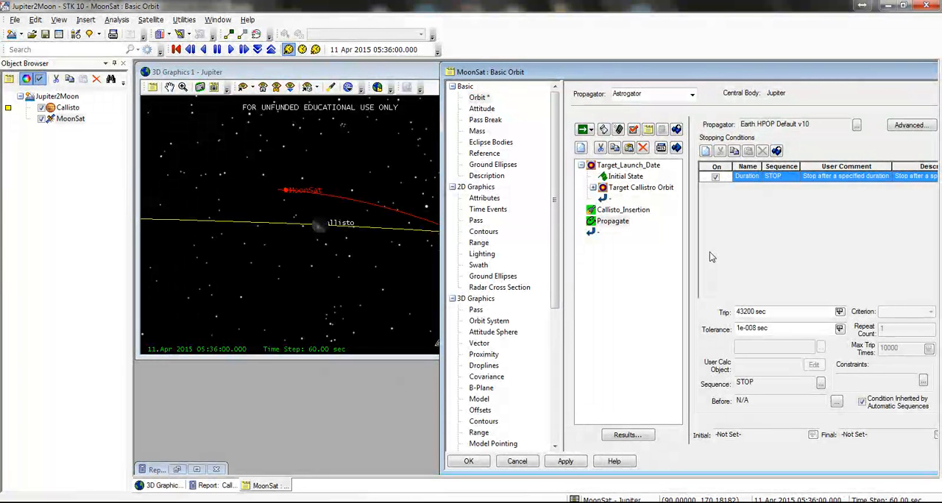
Step: Set the Propagate segment's duration trip value to 5 days and run the mission control sequence
left_click(636, 212)
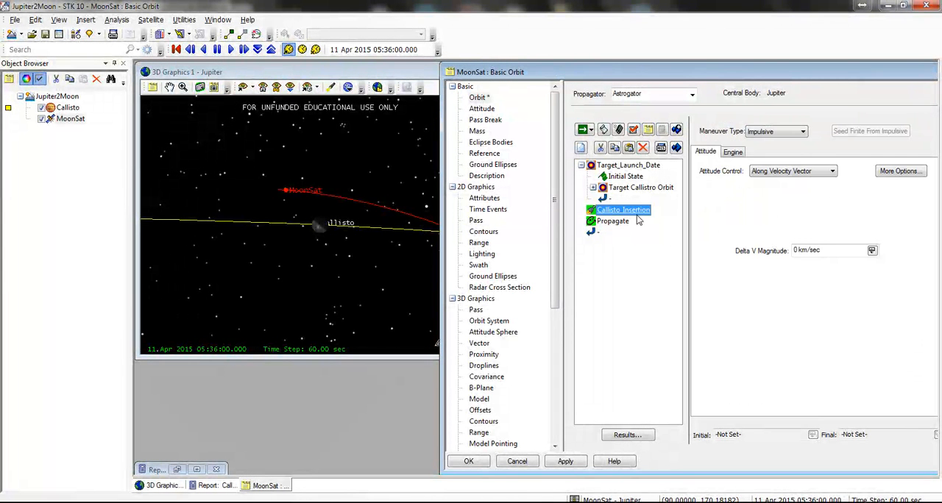
left_click(637, 221)
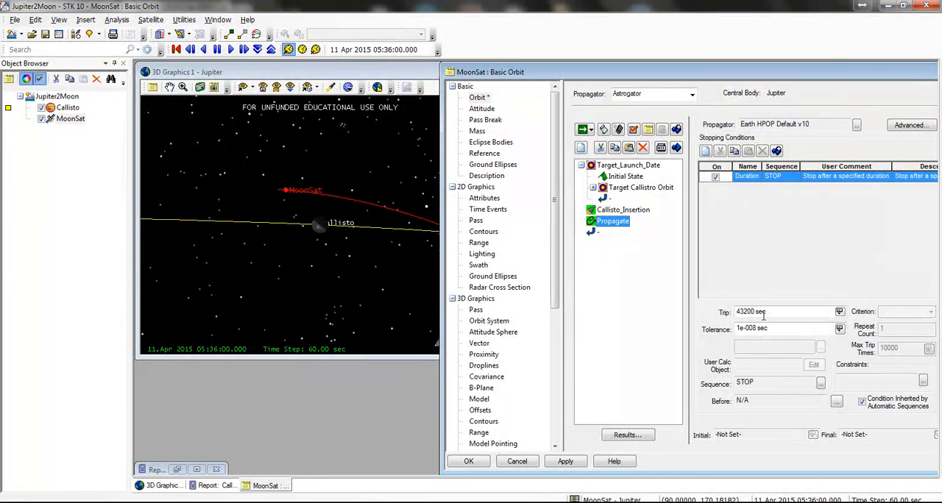
left_click(839, 311)
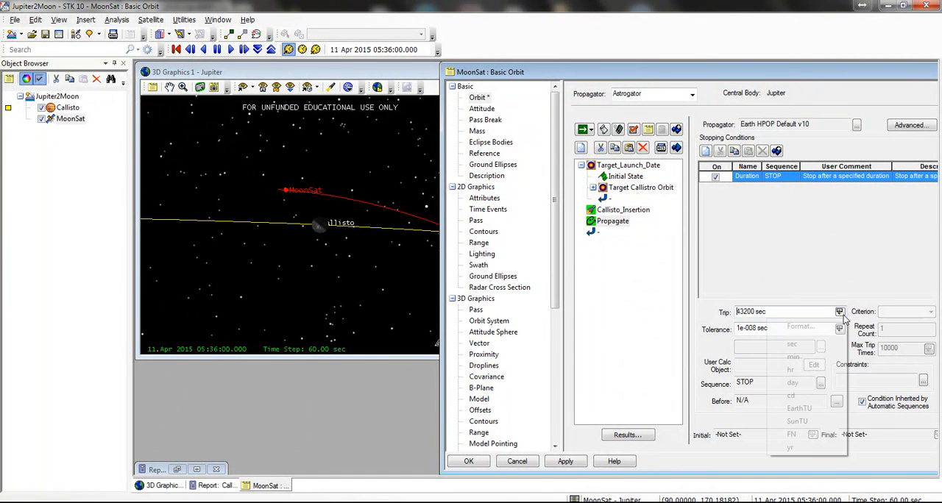
left_click(815, 381)
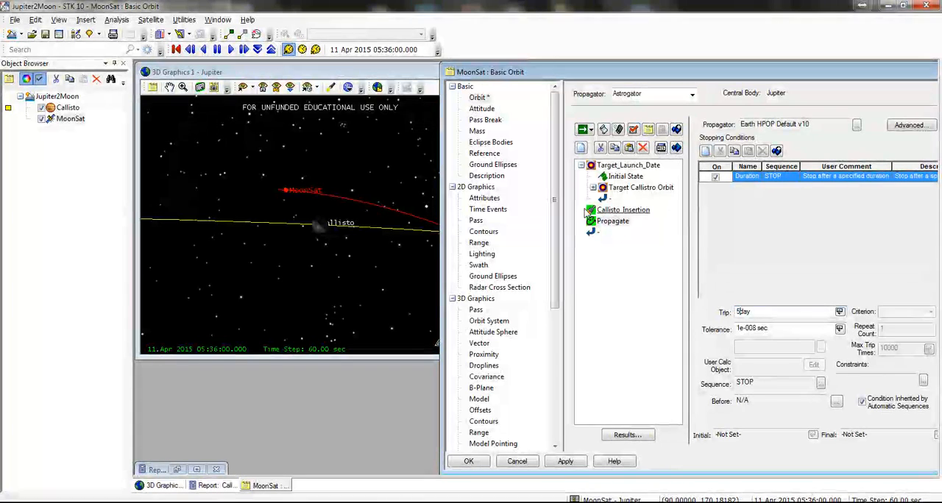
left_click(582, 129)
left_click(379, 177)
scroll(378, 177, "down", 10)
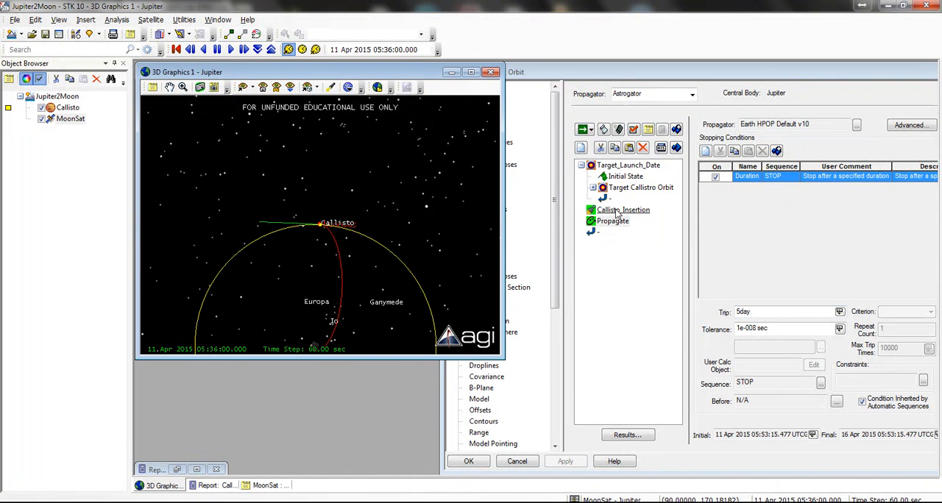
Step: Assign the Callisto HPOP propagator to the Propagate segment and rerun the mission control sequence
left_click(617, 211)
left_click(612, 221)
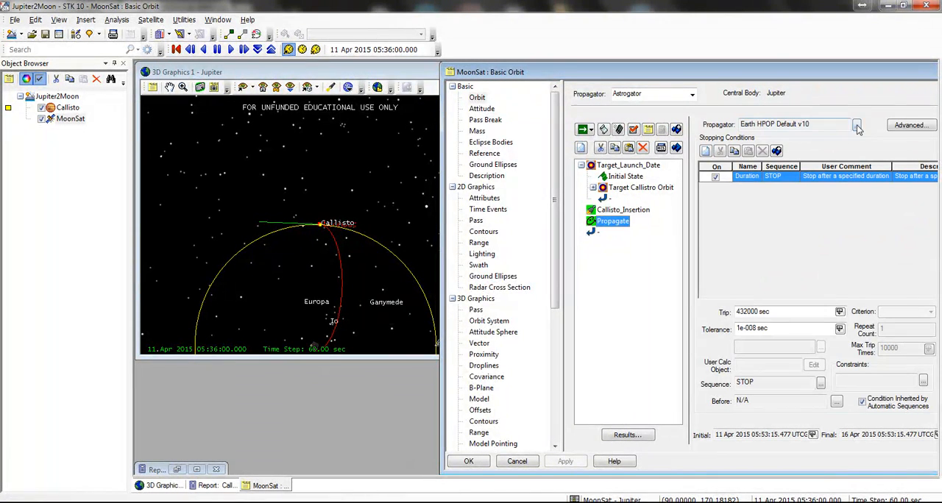
left_click(857, 126)
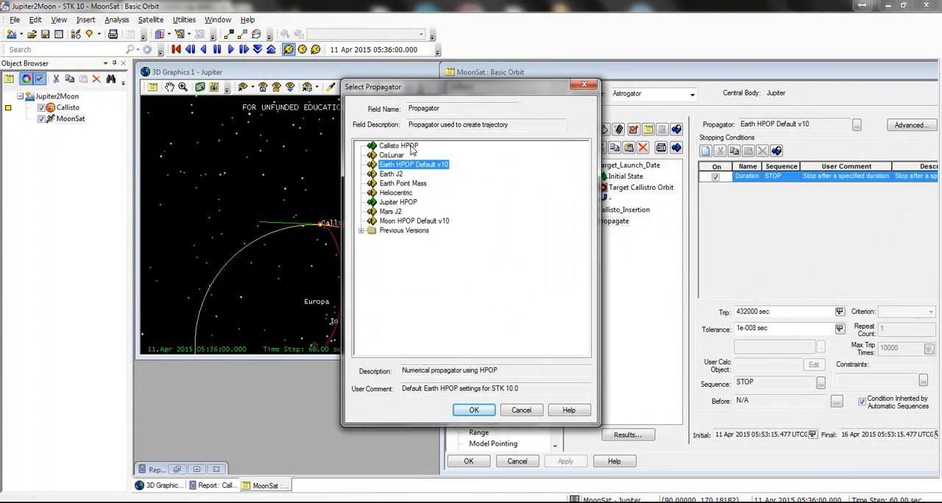
double_click(401, 146)
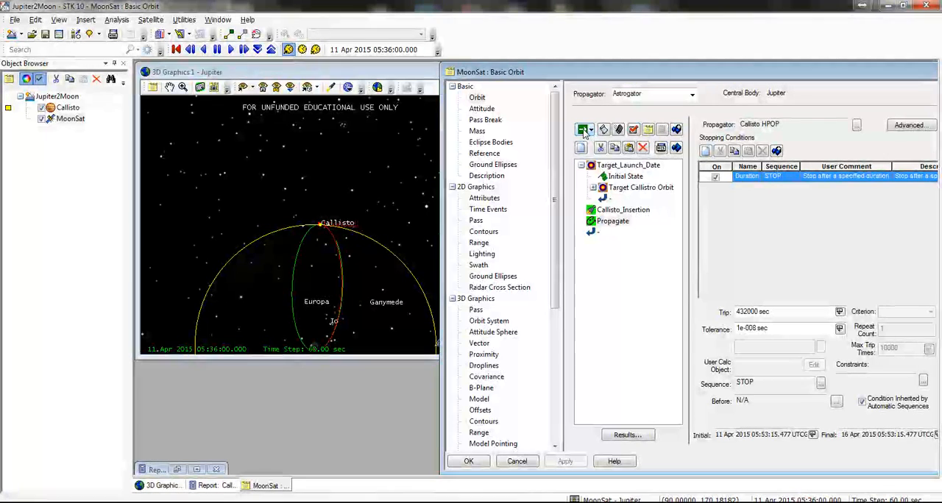
Step: Examine MoonSat's propagated trajectory in the 3D view, from the full Callisto orbit to close up at the moon
left_click(364, 209)
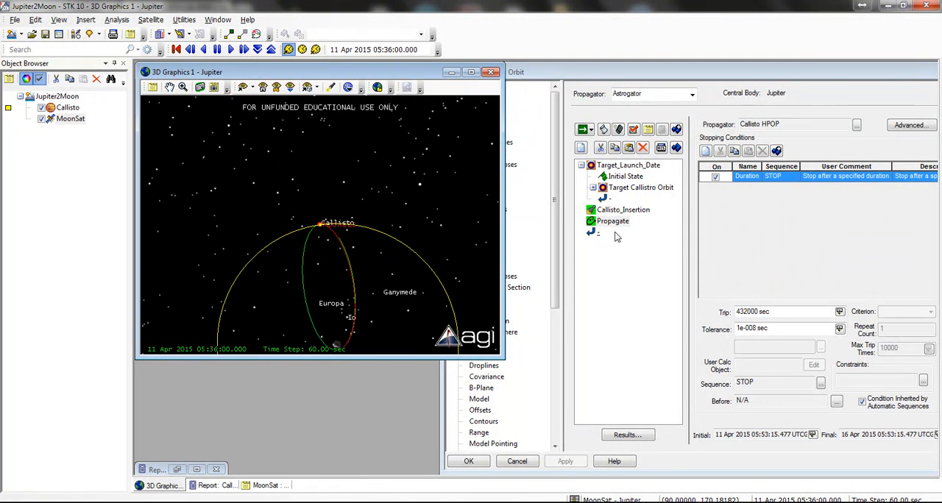
scroll(321, 246, "down", 3)
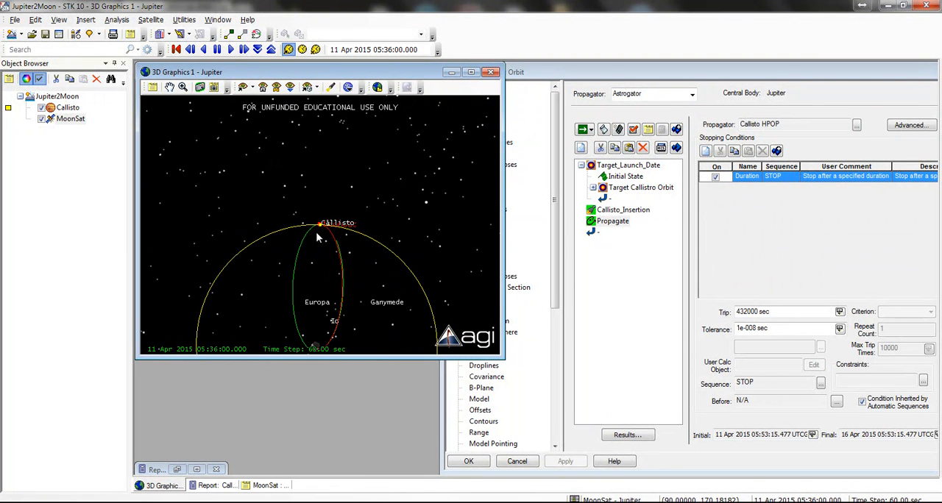
scroll(312, 233, "down", 1)
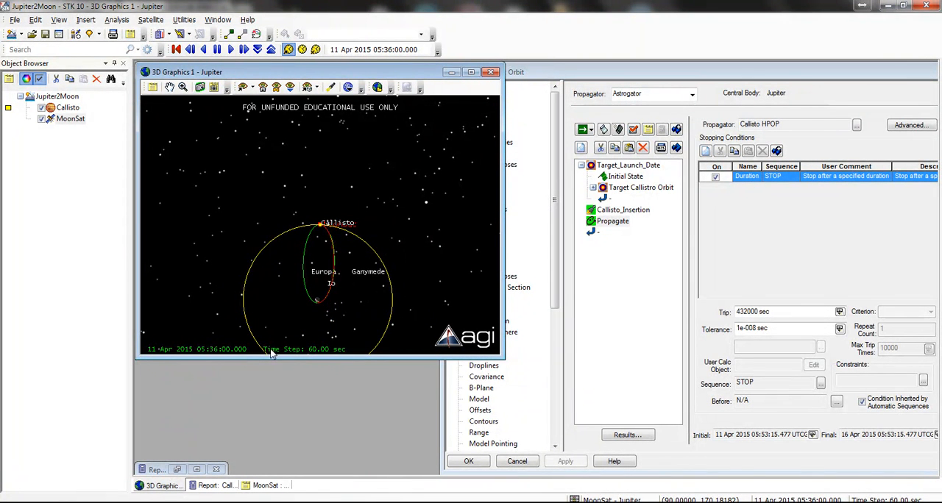
scroll(341, 223, "up", 2)
scroll(320, 335, "down", 1)
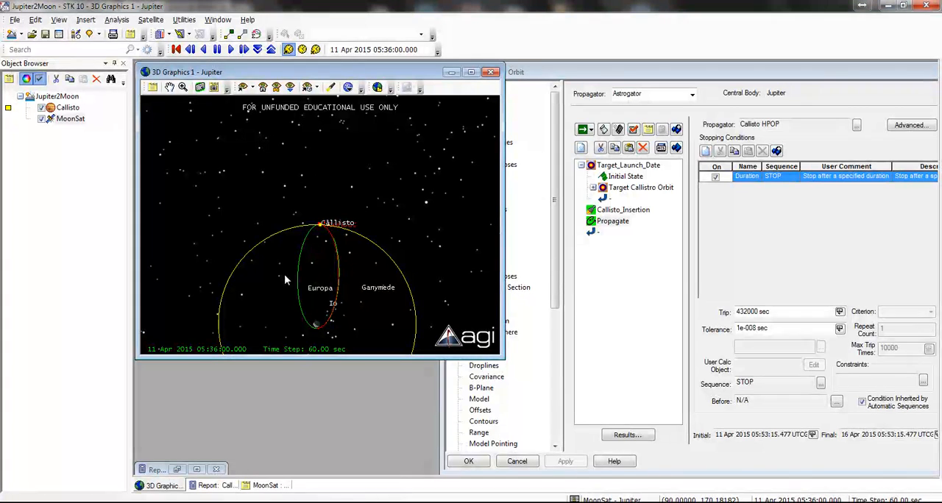
scroll(312, 310, "down", 2)
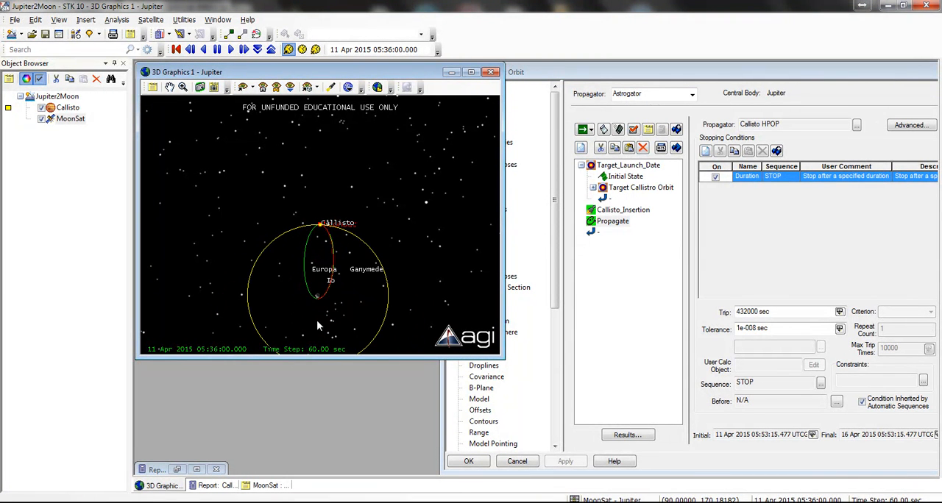
scroll(317, 309, "down", 2)
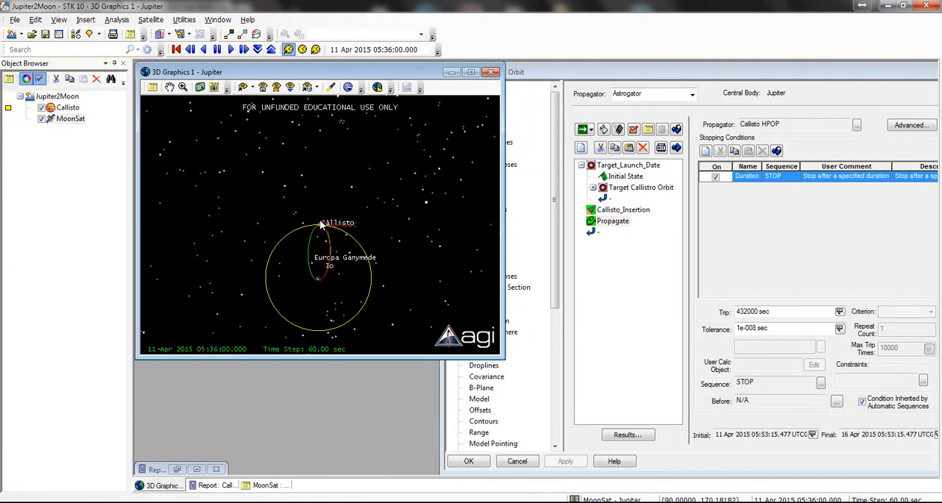
scroll(326, 212, "up", 10)
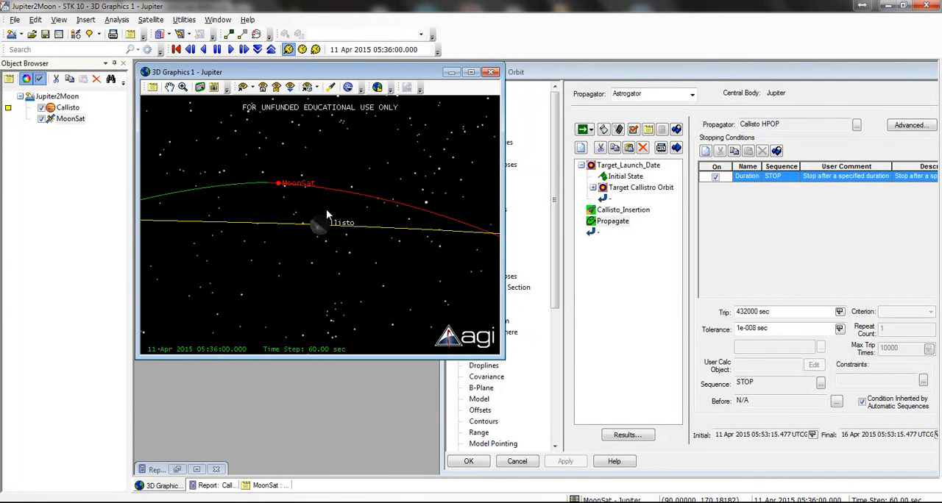
Step: Set the Callisto Insertion maneuver's Delta V Magnitude to 5 km/sec, rerun the sequence and inspect the resulting trajectory
left_click(642, 215)
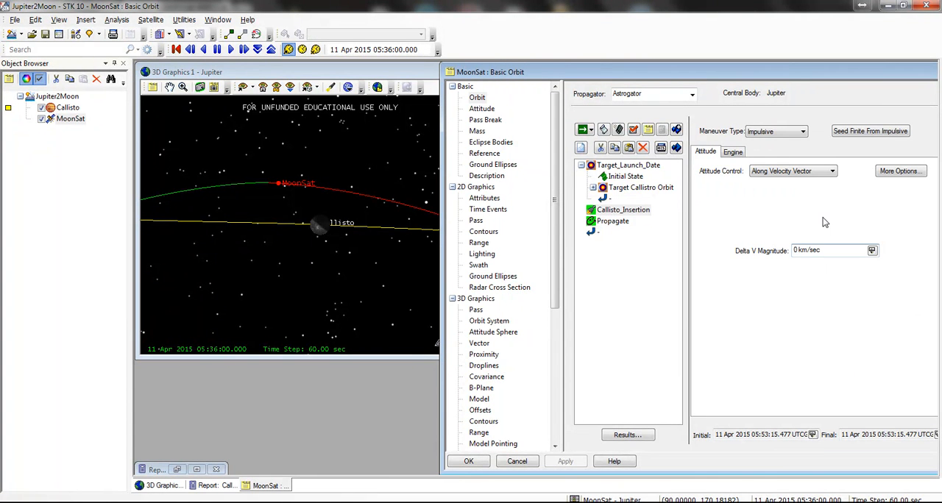
type("5")
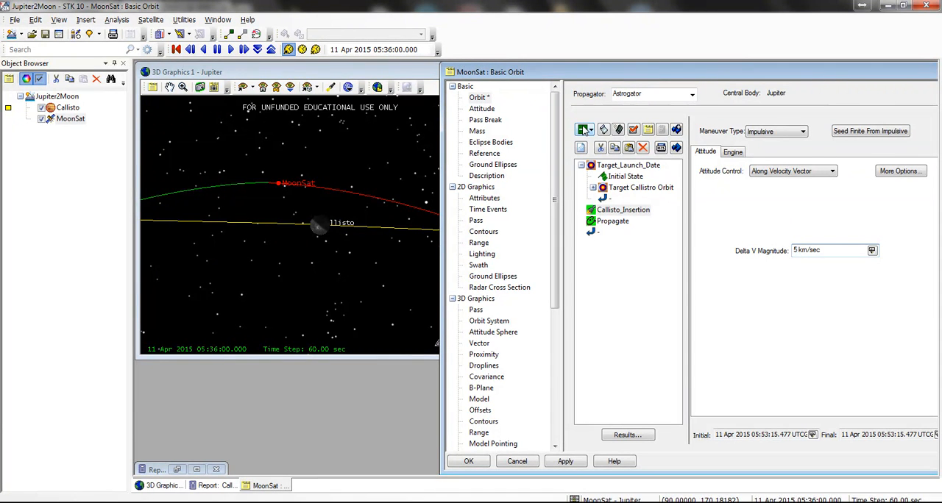
left_click(582, 130)
left_click(333, 217)
scroll(320, 236, "down", 8)
scroll(264, 279, "up", 10)
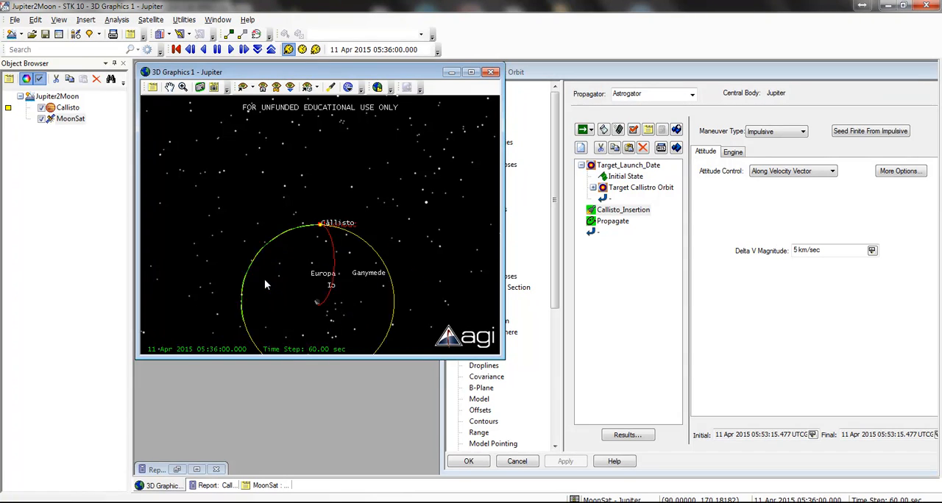
scroll(234, 278, "down", 2)
left_click_drag(234, 278, 287, 238)
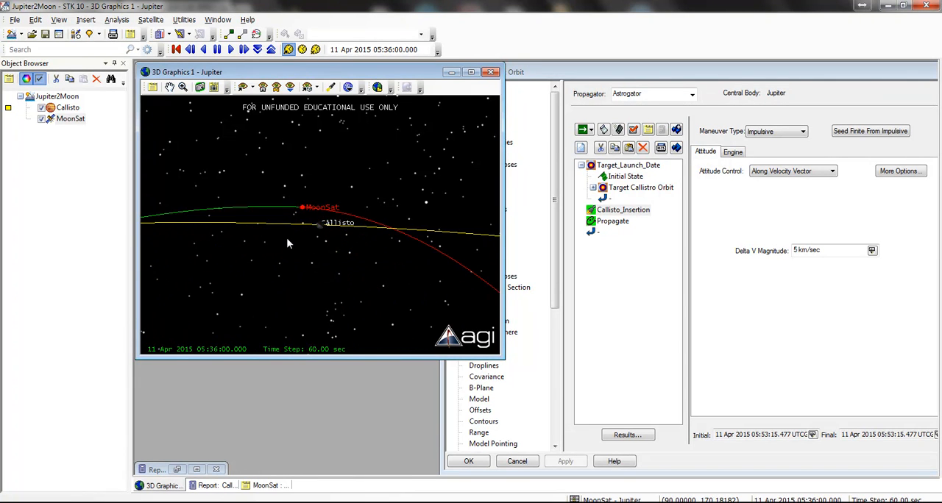
Step: Show the 3D view with Callisto as central body, inspect MoonSat's orbit around it and play the animation from its start
left_click(348, 88)
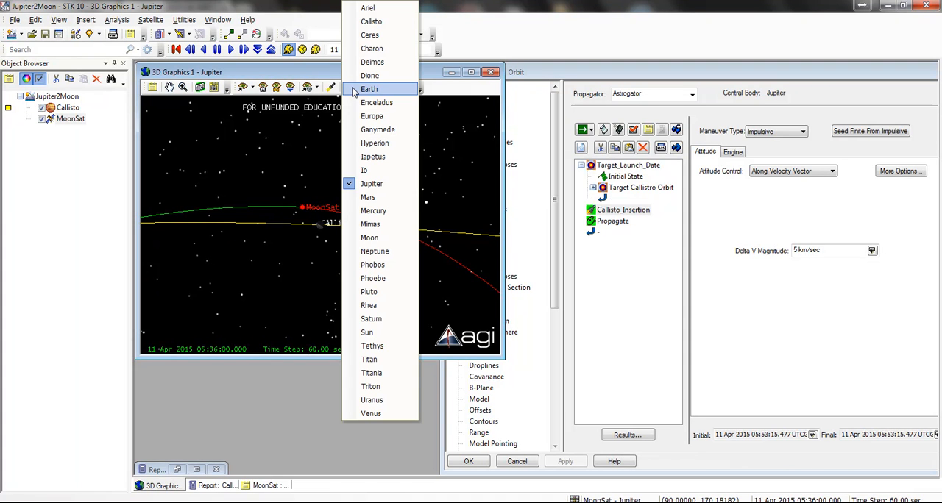
left_click(375, 21)
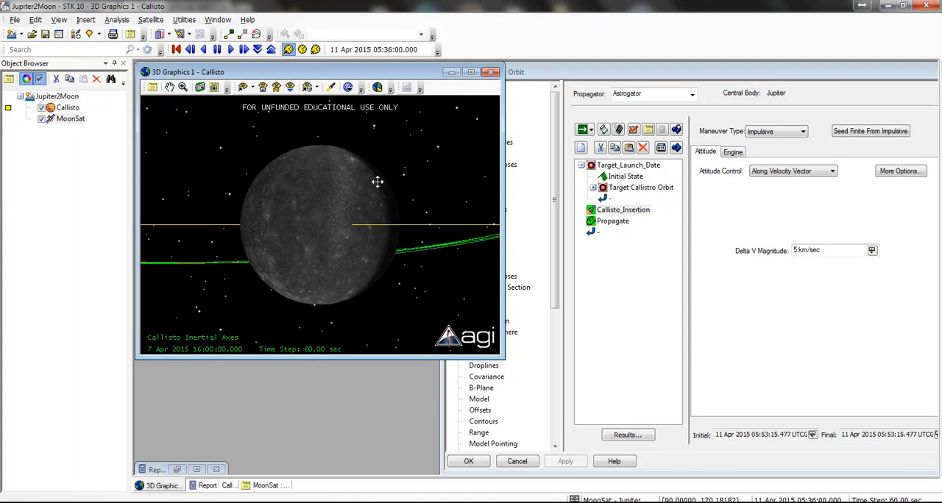
left_click_drag(294, 226, 375, 167)
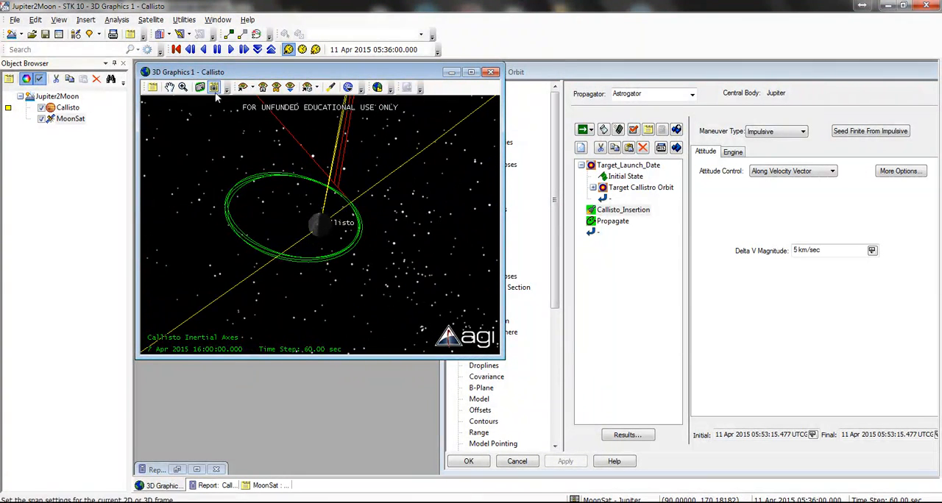
left_click(230, 49)
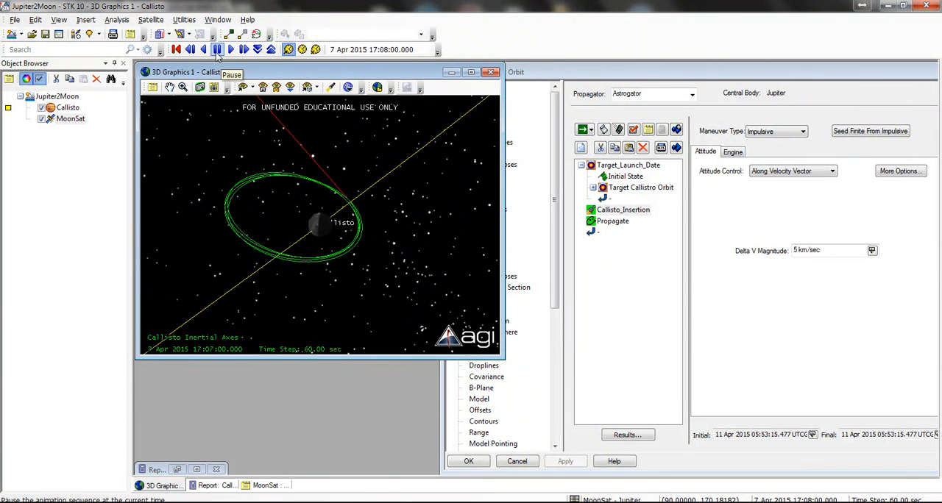
left_click(218, 50)
left_click(177, 50)
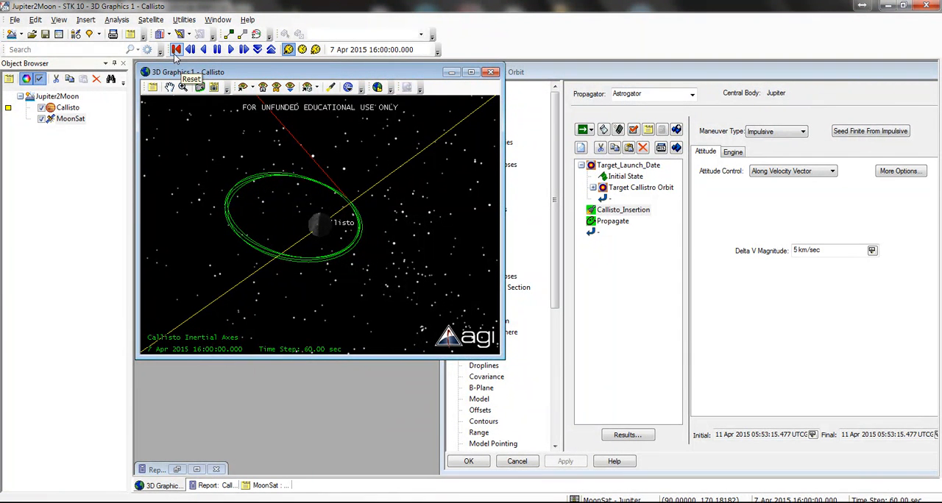
left_click(230, 50)
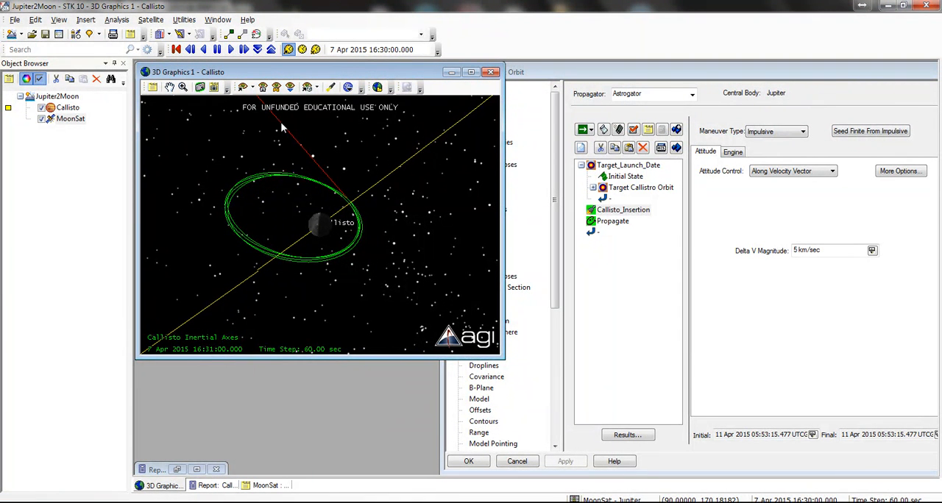
Step: Return the 3D view's central body to Jupiter, raise the animation time step to 300 sec and reset the animation
left_click(377, 88)
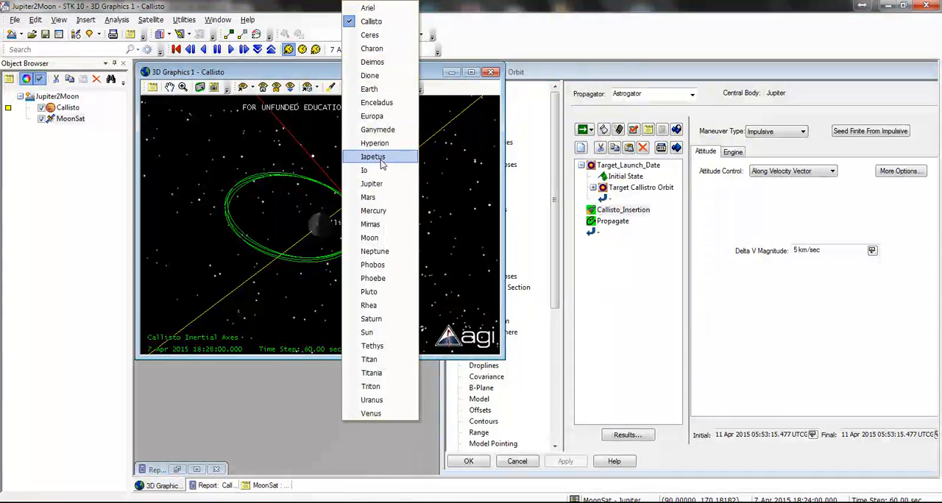
left_click(371, 183)
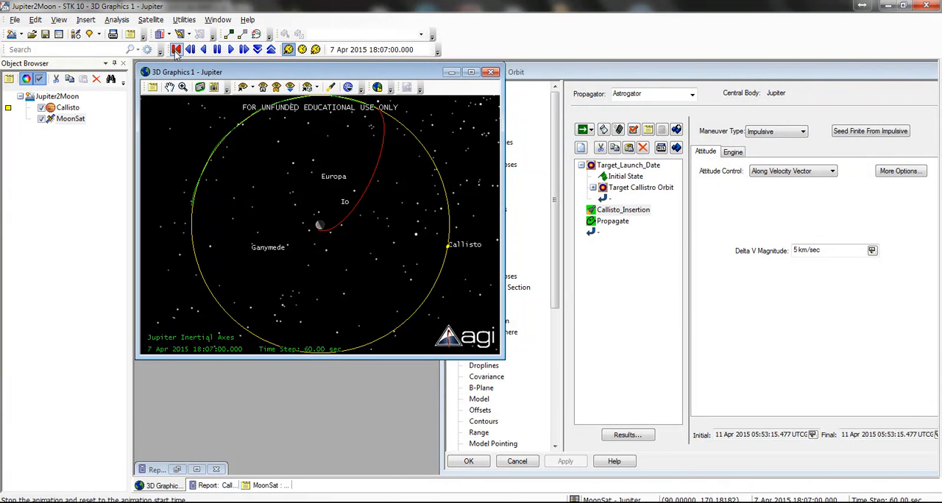
left_click(176, 49)
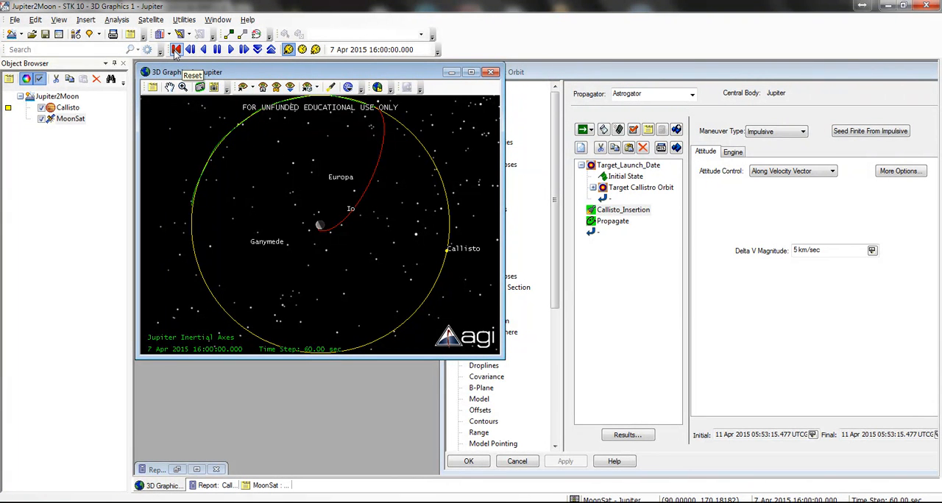
left_click(230, 49)
left_click(271, 50)
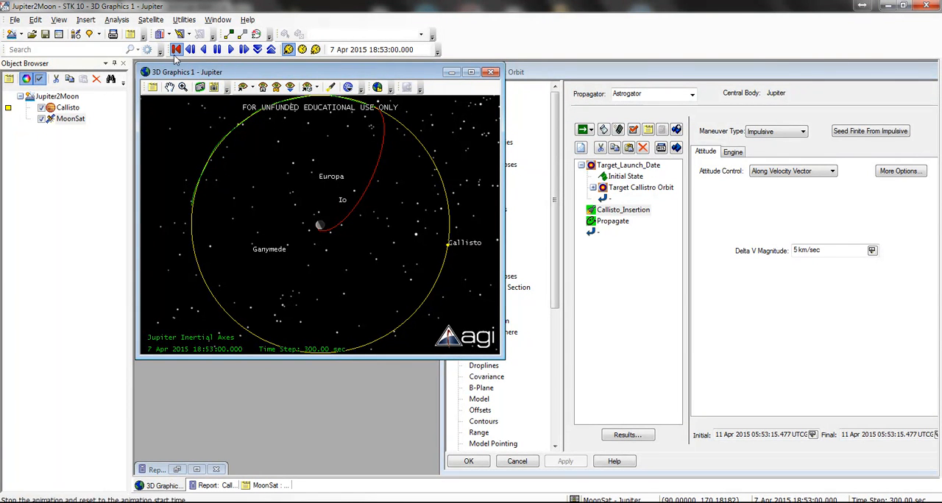
left_click(176, 49)
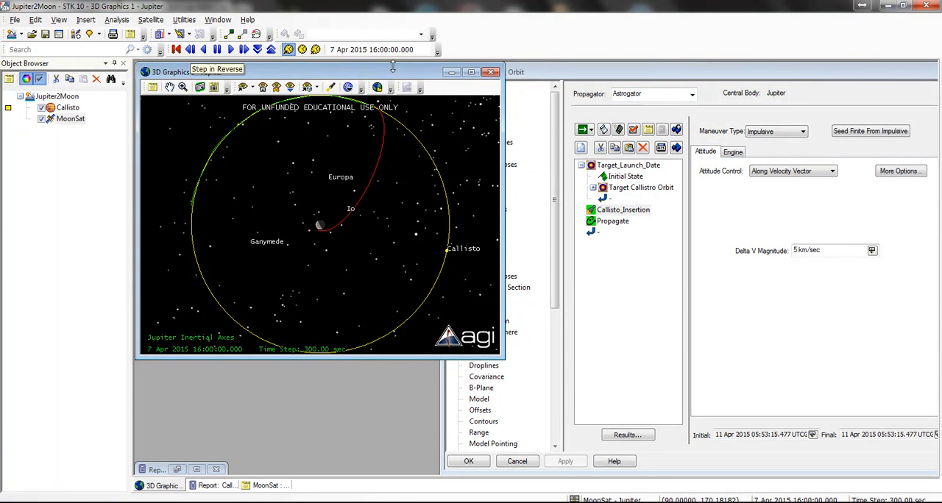
Step: Use the Initial State's orbit epoch as the animation start time and play the animation from there
left_click(624, 178)
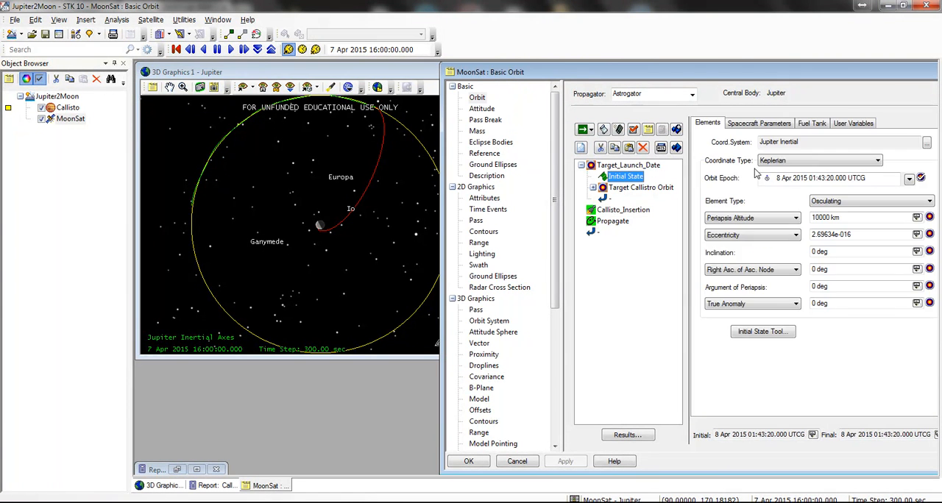
left_click(910, 178)
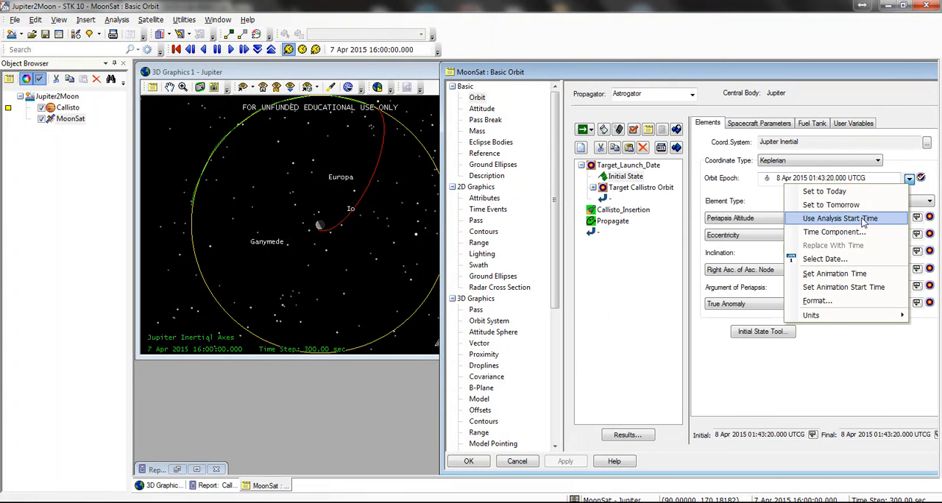
left_click(885, 288)
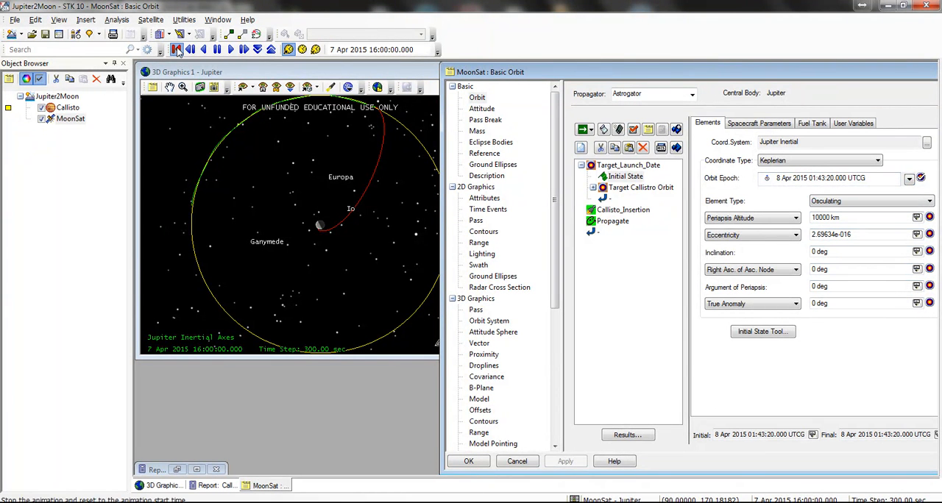
left_click(176, 49)
left_click(357, 230)
left_click(218, 49)
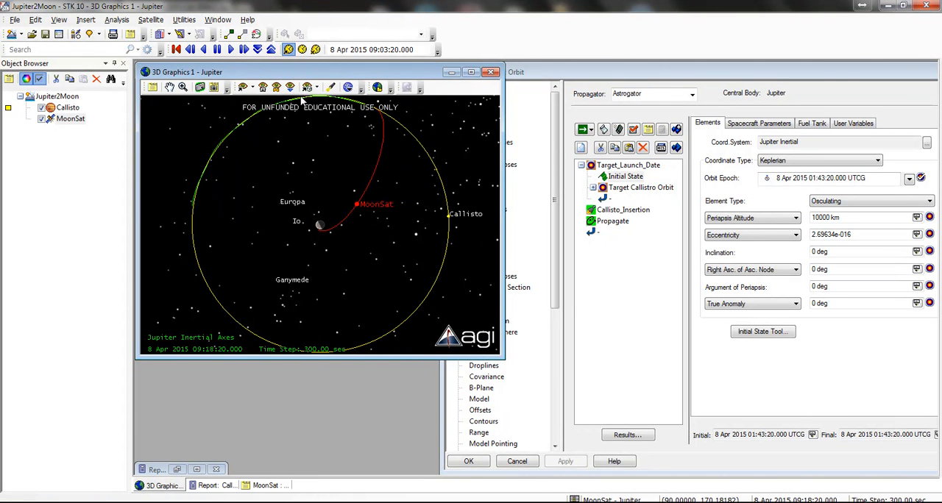
Step: Center the 3D view on the planet object Callisto and examine MoonSat's motion around it during the animation
left_click(246, 87)
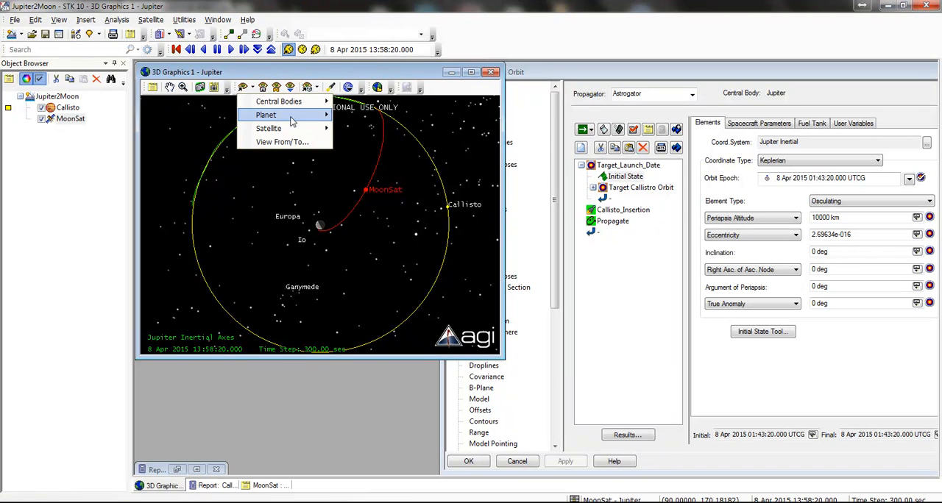
mouse_move(295, 118)
left_click(360, 116)
left_click_drag(410, 156, 366, 242)
scroll(366, 243, "down", 5)
left_click_drag(305, 214, 340, 270)
scroll(328, 218, "down", 6)
scroll(338, 202, "up", 3)
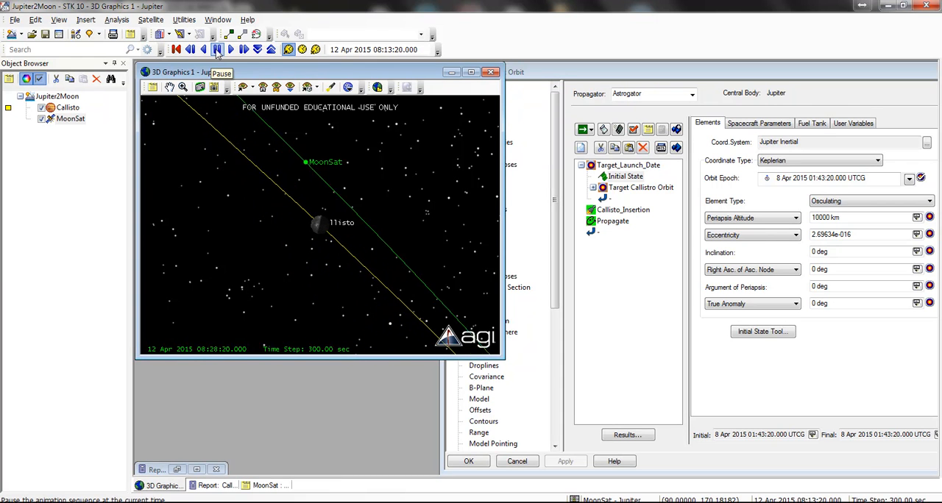
Step: Change the 3D view's central body to Callisto, reset the animation and raise its time step to 300 sec
left_click(360, 89)
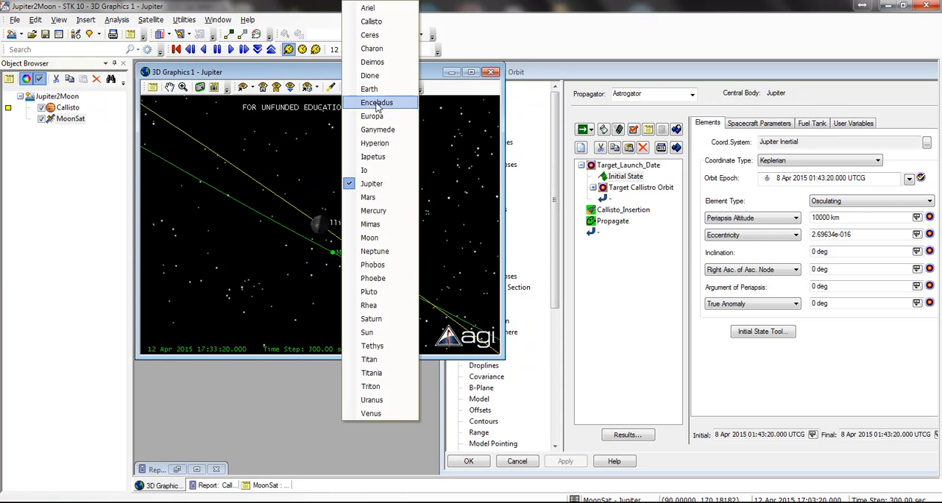
left_click(386, 25)
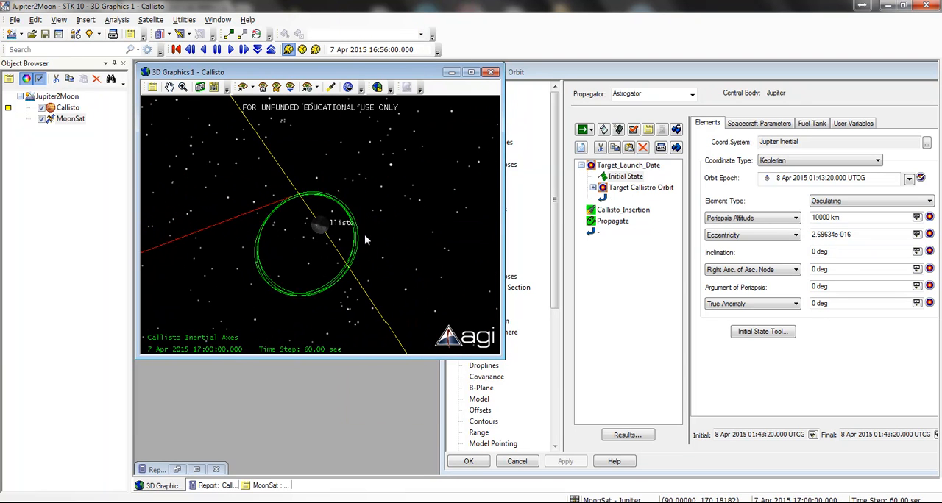
left_click_drag(318, 178, 366, 169)
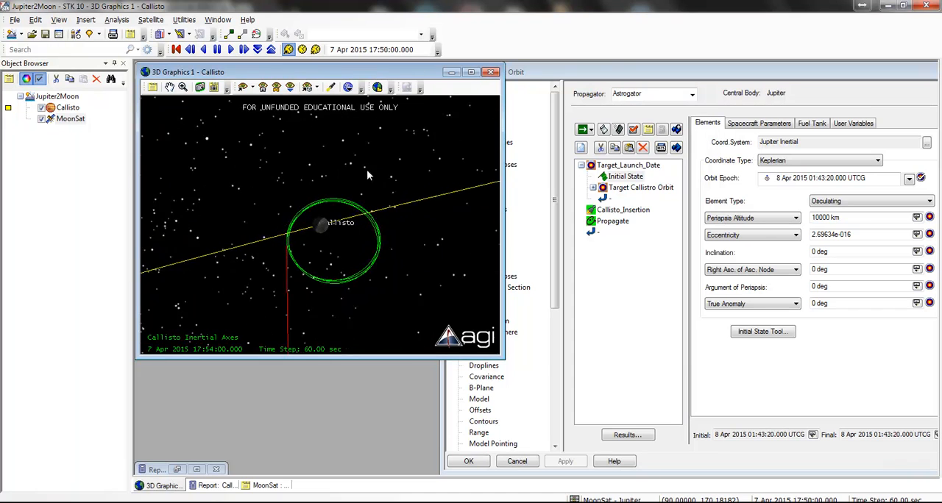
left_click(176, 50)
left_click(271, 50)
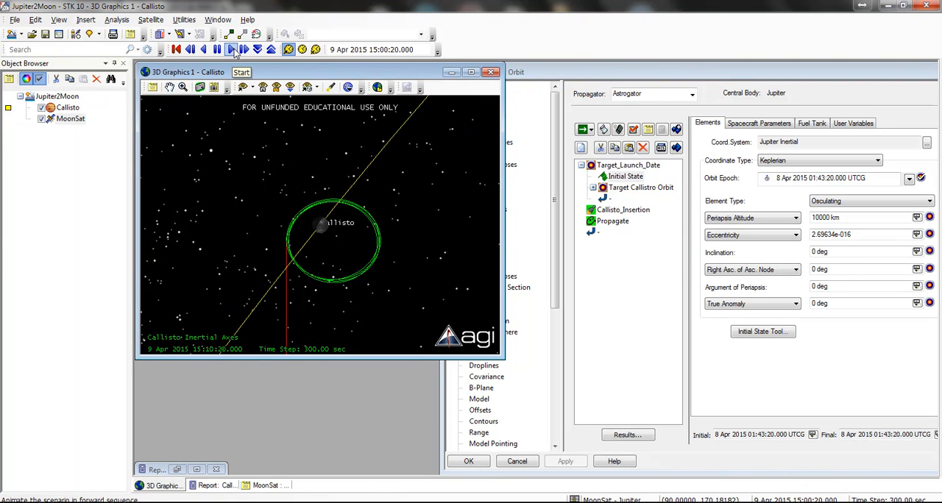
Step: Watch MoonSat arrive at Callisto, slowing the animation time step to 30 sec and restoring it to 300 sec while it orbits
left_click_drag(372, 269, 181, 190)
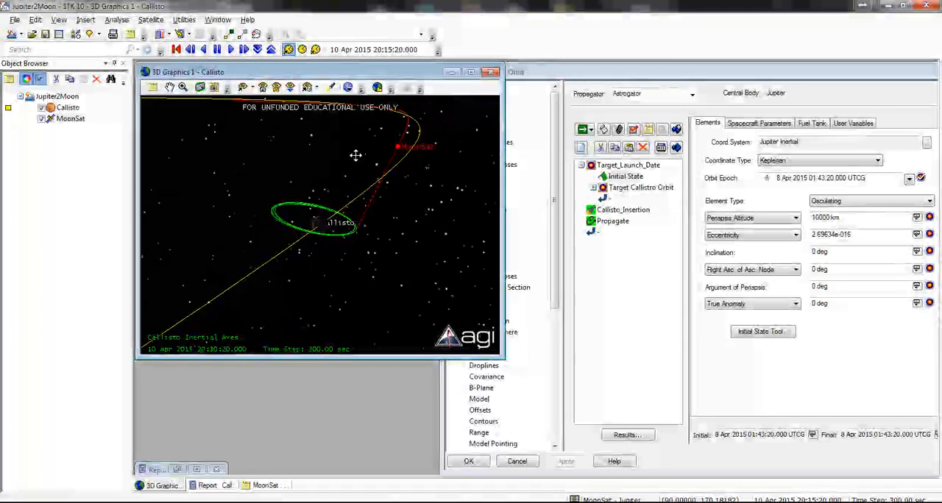
left_click(257, 49)
left_click(256, 49)
left_click_drag(351, 195, 374, 252)
scroll(374, 252, "up", 5)
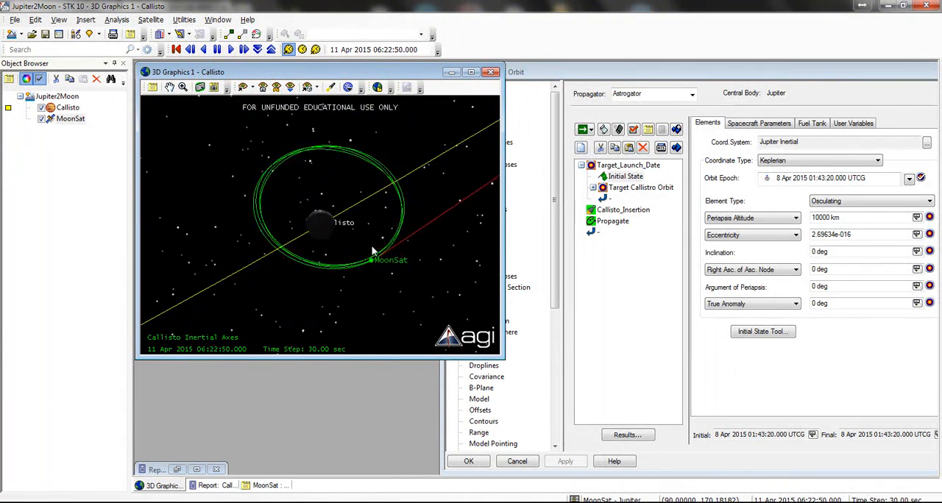
left_click(271, 49)
left_click(271, 51)
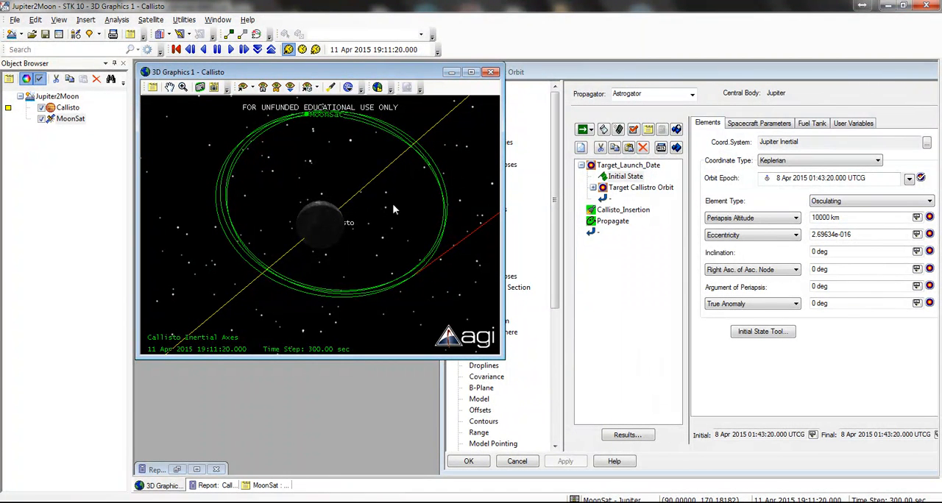
Step: Insert a Target Sequence before the Callisto insertion maneuver and nest the Callisto Insertion and Propagate segments inside it
left_click(618, 211)
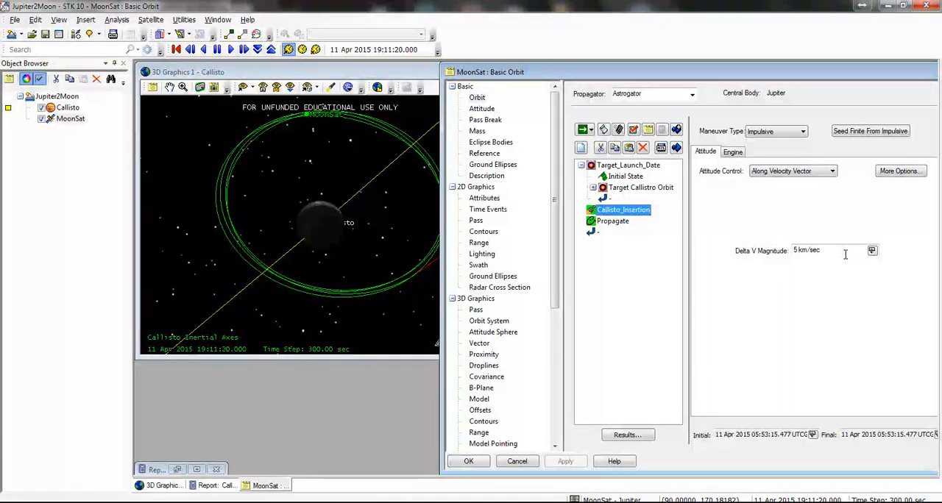
right_click(618, 213)
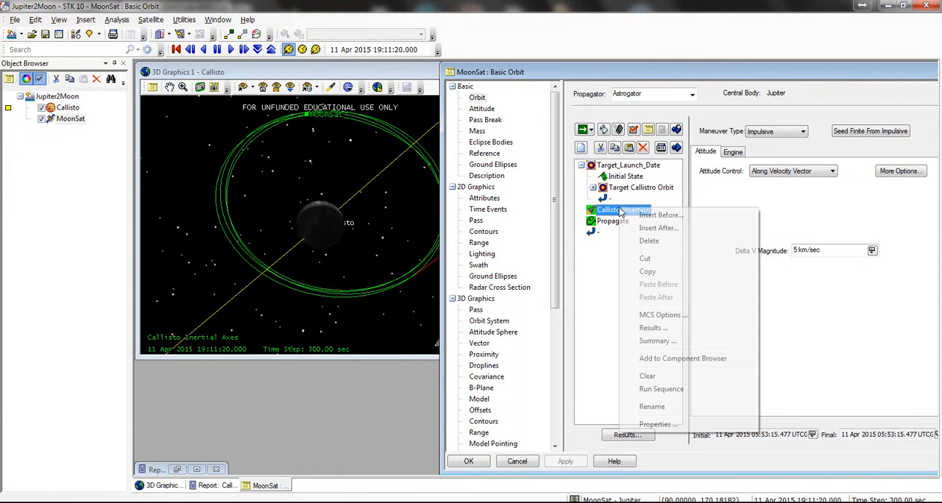
left_click(660, 214)
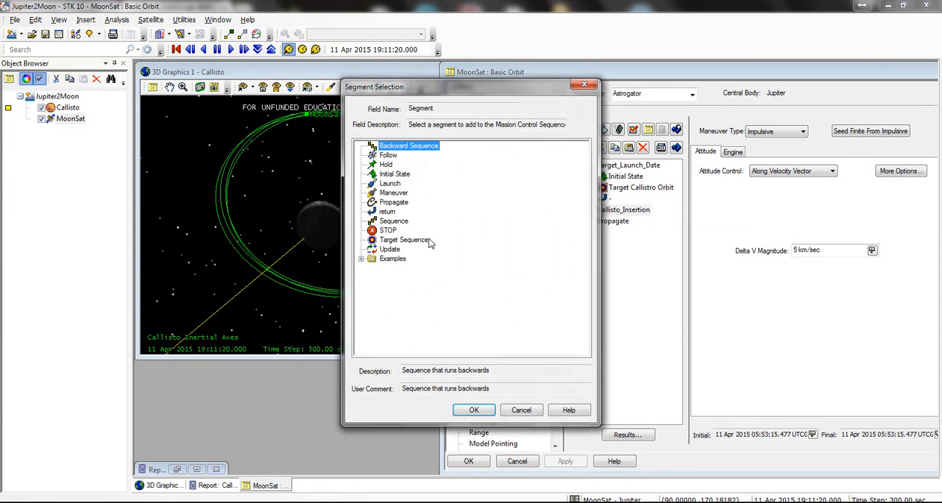
double_click(403, 242)
left_click_drag(620, 234, 623, 217)
mouse_move(606, 249)
left_mouse_down()
mouse_move(615, 228)
mouse_move(622, 241)
left_mouse_up()
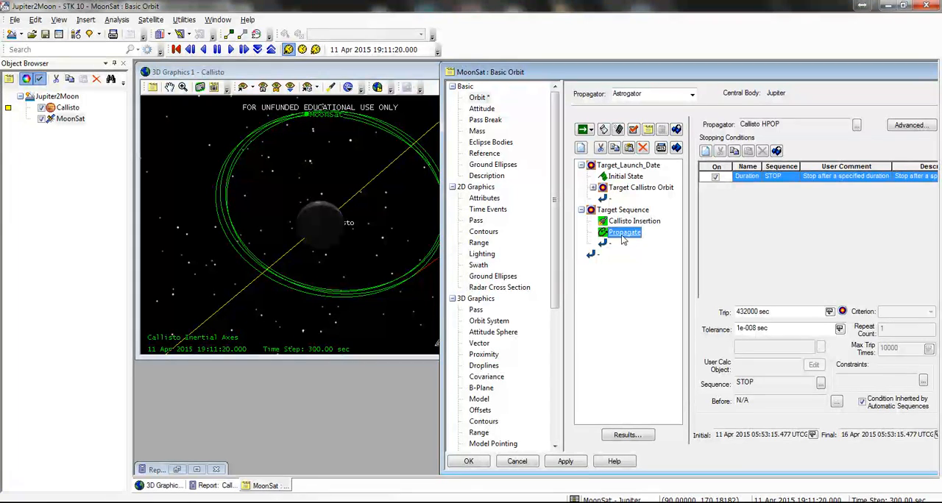
Step: Make Callisto Insertion's Delta V Magnitude a targeter control and add Eccentricity with Callisto as central body to its results
left_click(631, 222)
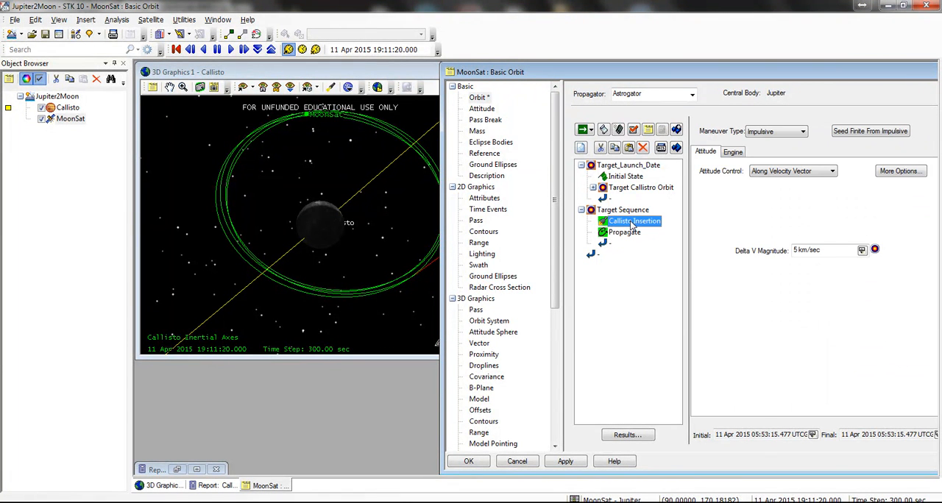
right_click(631, 223)
left_click(624, 437)
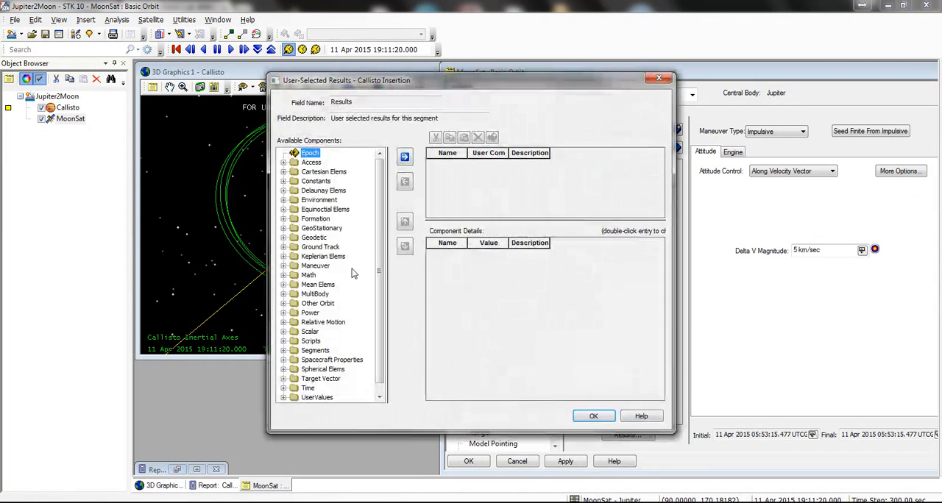
left_click(284, 257)
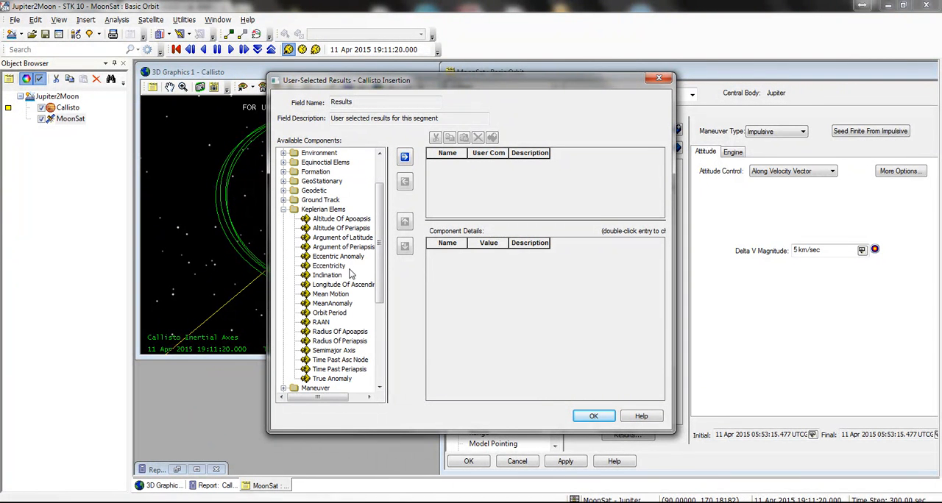
left_click(406, 157)
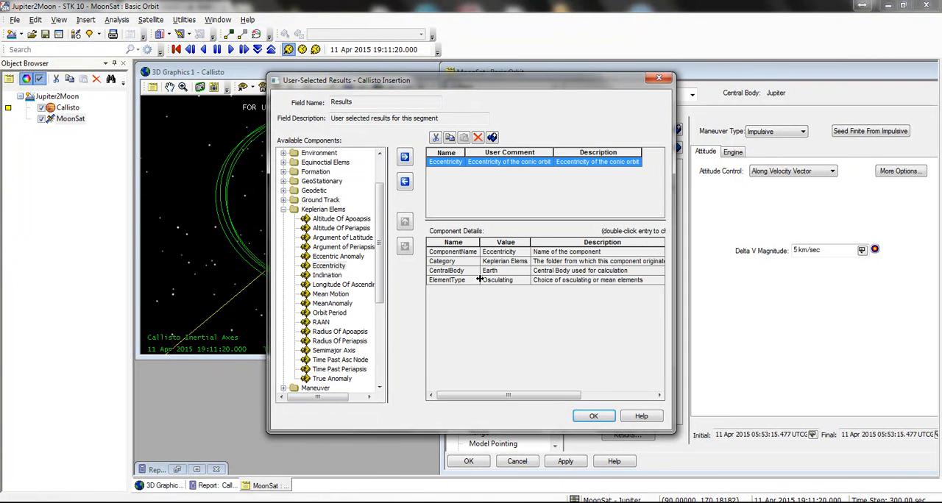
double_click(505, 271)
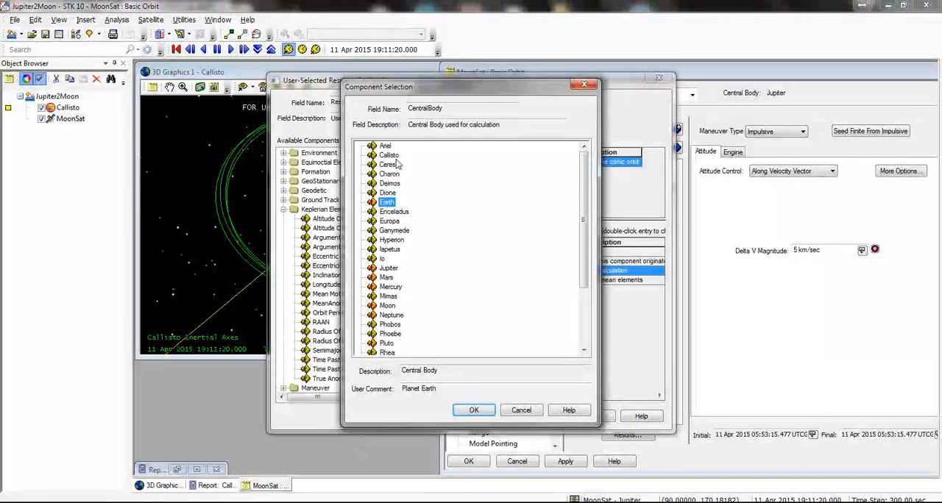
left_click(390, 156)
left_click(474, 409)
left_click(596, 417)
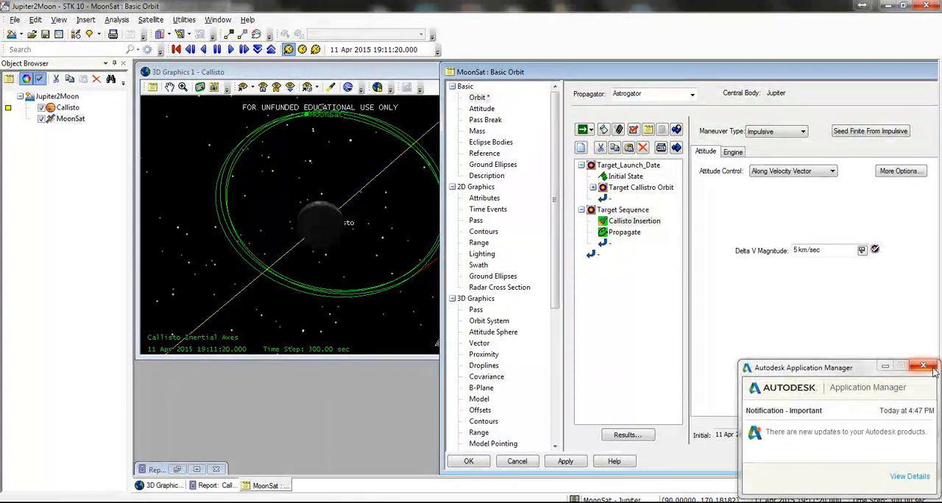
left_click(922, 366)
Step: Rename the new Target Sequence as Calistro Insertion Targeter
double_click(623, 209)
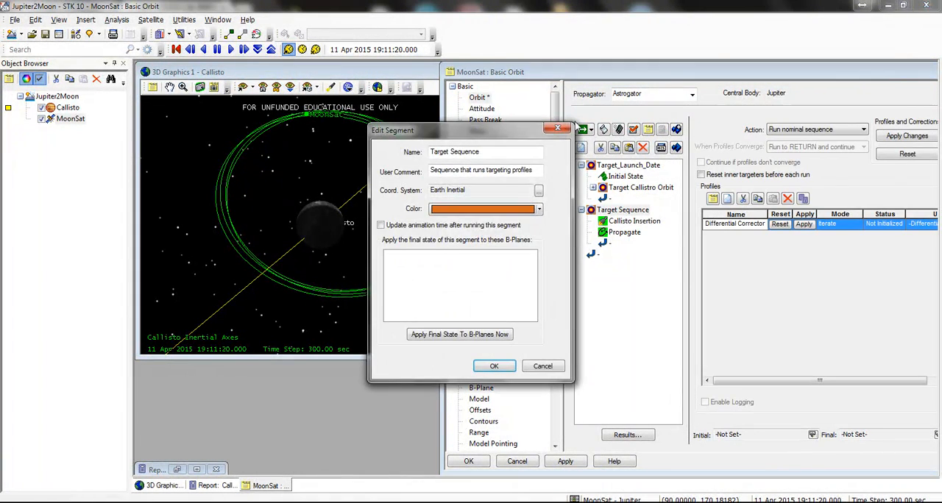
left_click(557, 129)
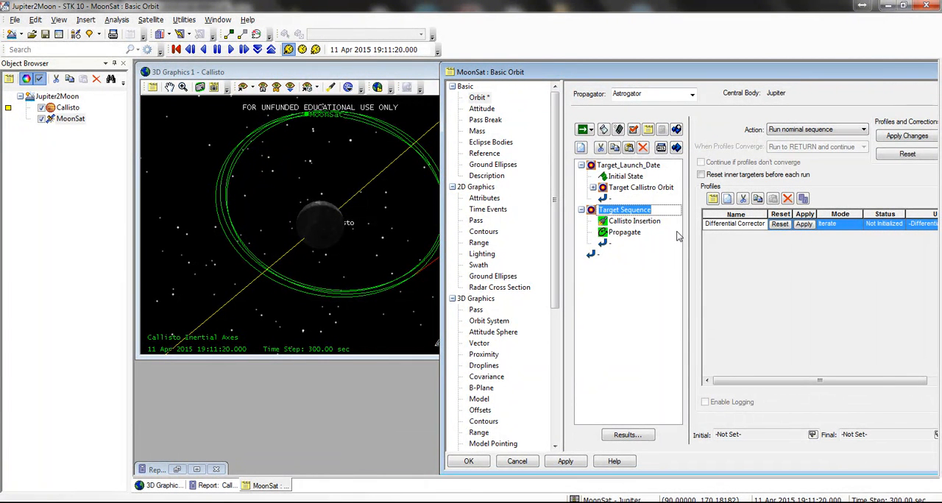
type("Calistro Insertion Targeter")
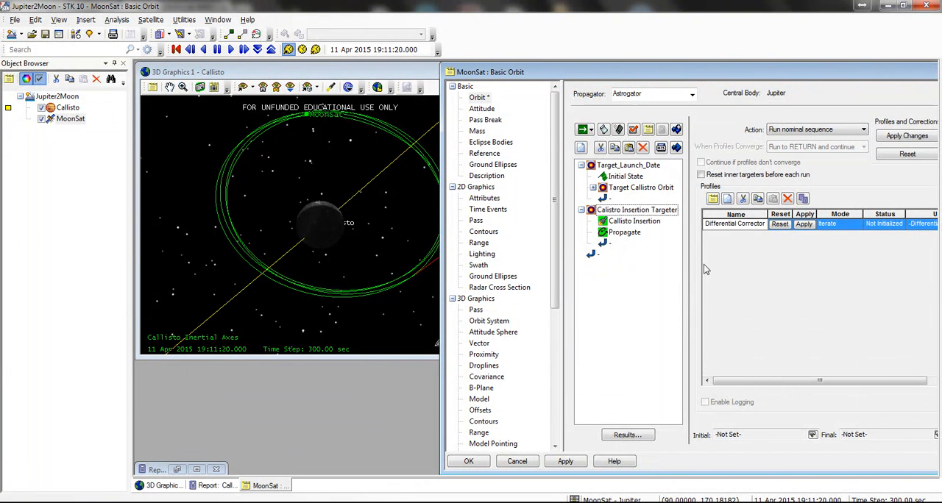
left_click(704, 269)
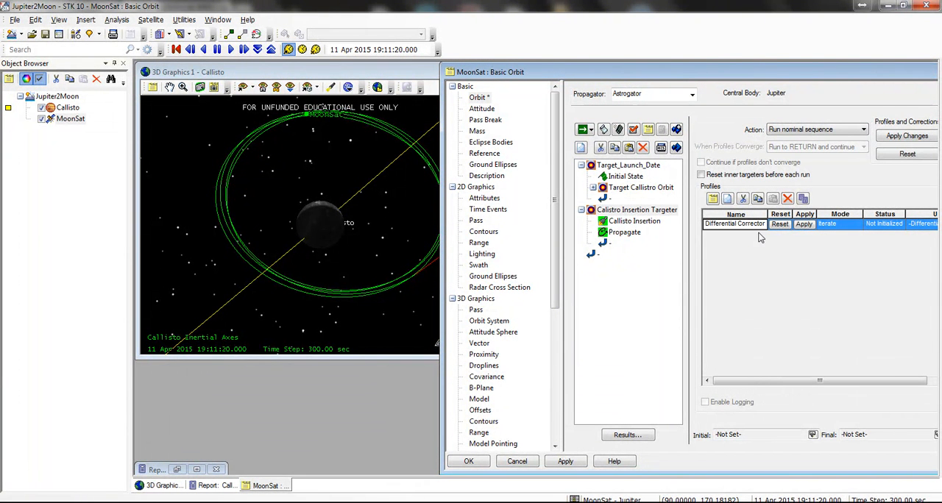
Step: Enable the maneuver magnitude control and eccentricity constraint in the Differential Corrector, with desired value 0.3 and tolerance 0.2
double_click(752, 225)
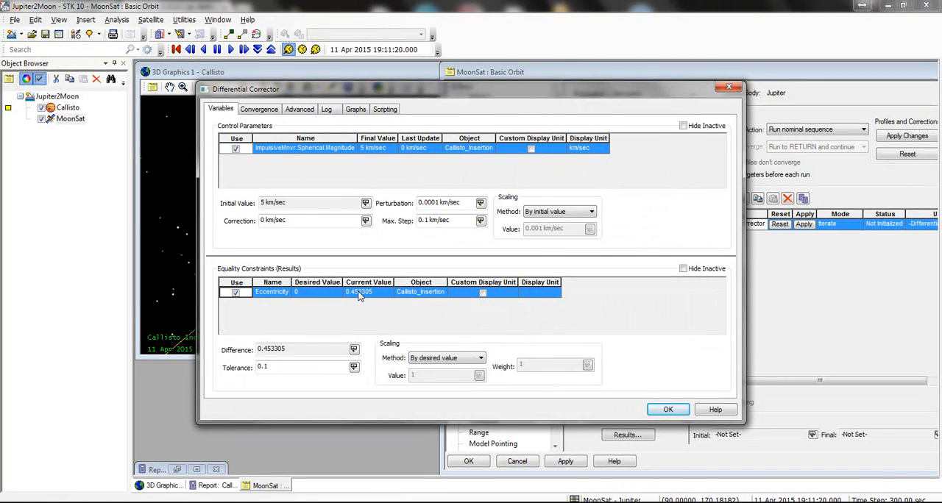
left_click(306, 294)
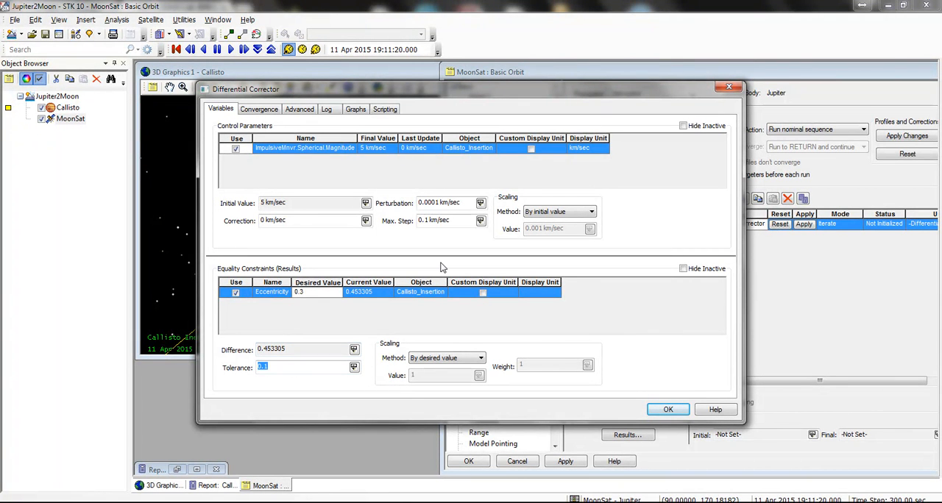
left_click(666, 409)
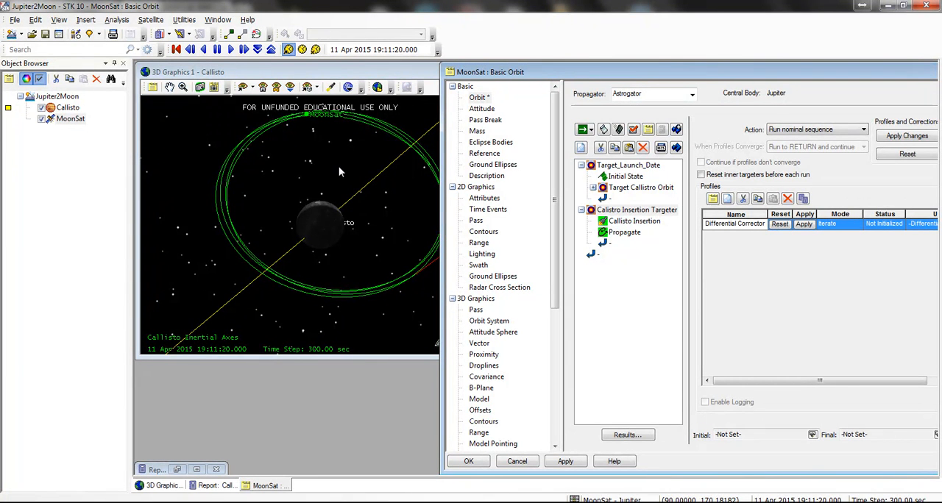
Step: Run the mission sequence, set the targeter's action to Run active profiles, run it again and dismiss the targeting report
left_click(583, 133)
left_click(810, 128)
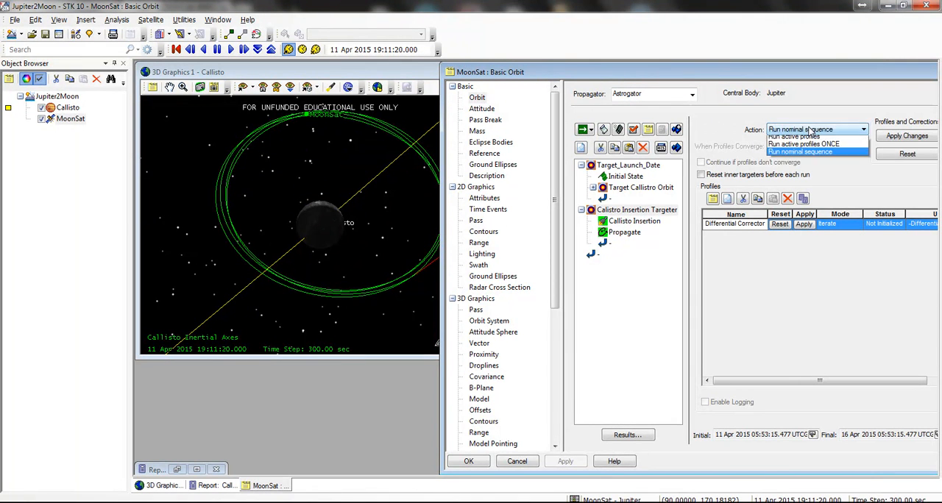
left_click(802, 141)
left_click(583, 130)
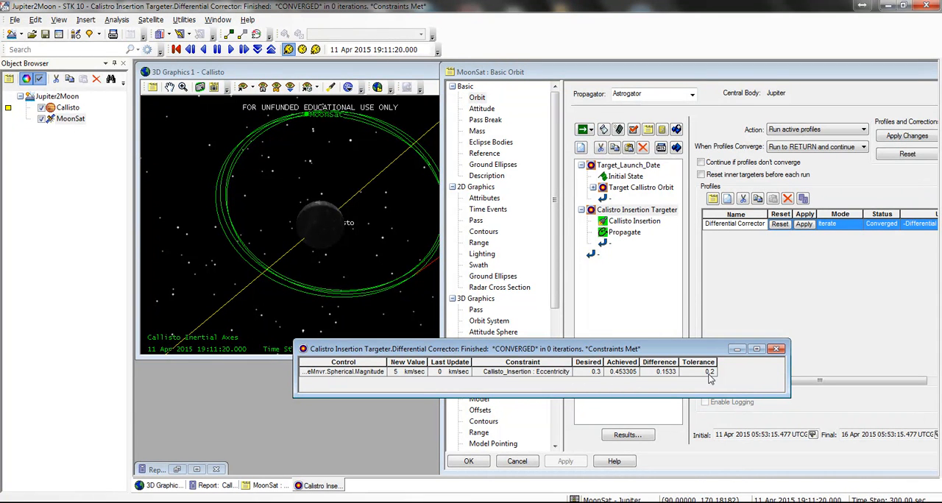
left_click(779, 349)
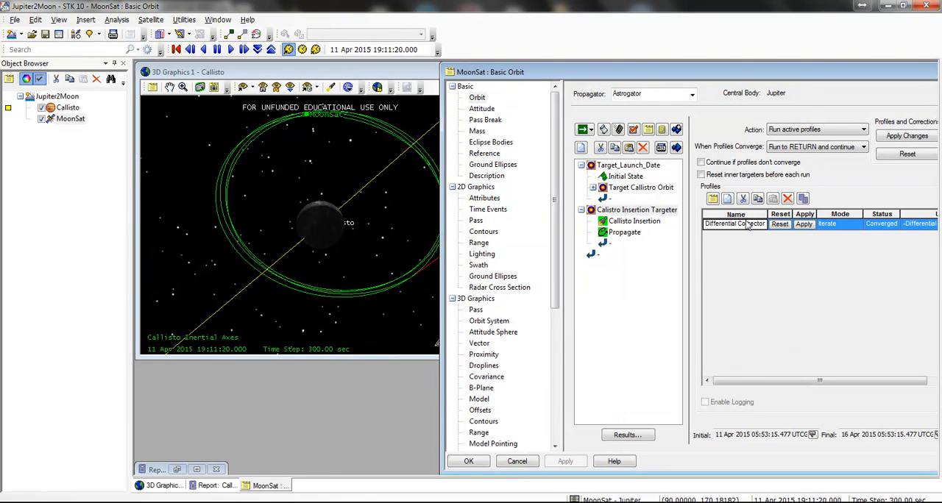
Step: Set the desired eccentricity to 0.1 with tolerance 0.2 in the Differential Corrector and rerun the mission sequence
double_click(735, 224)
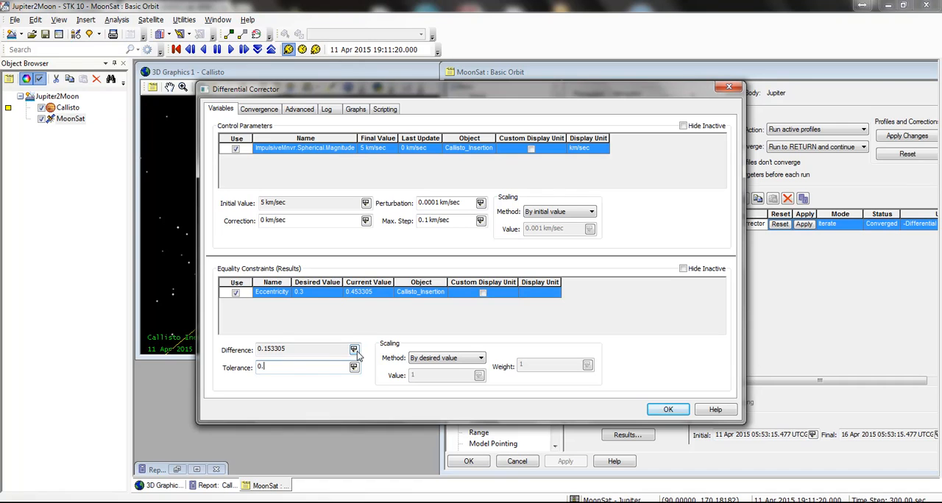
left_click(309, 292)
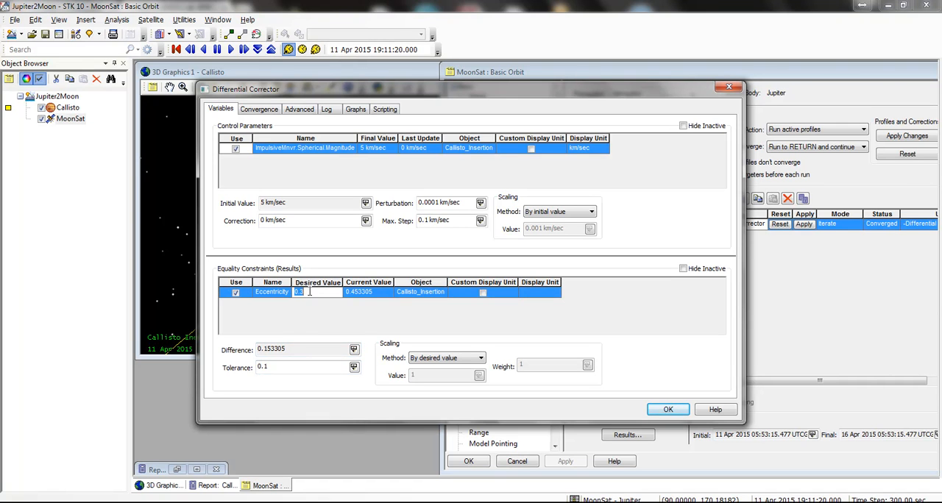
left_click(307, 367)
key("BackSpace")
left_click(666, 407)
left_click(581, 129)
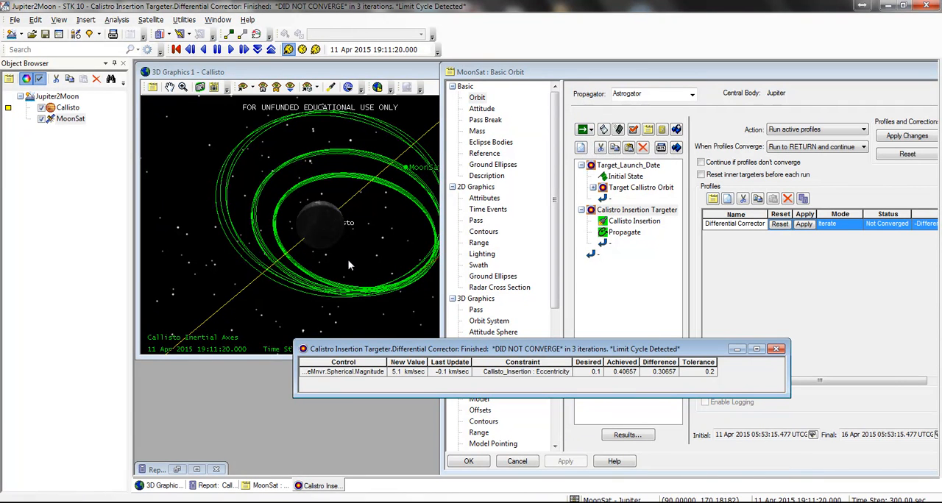
left_click(779, 348)
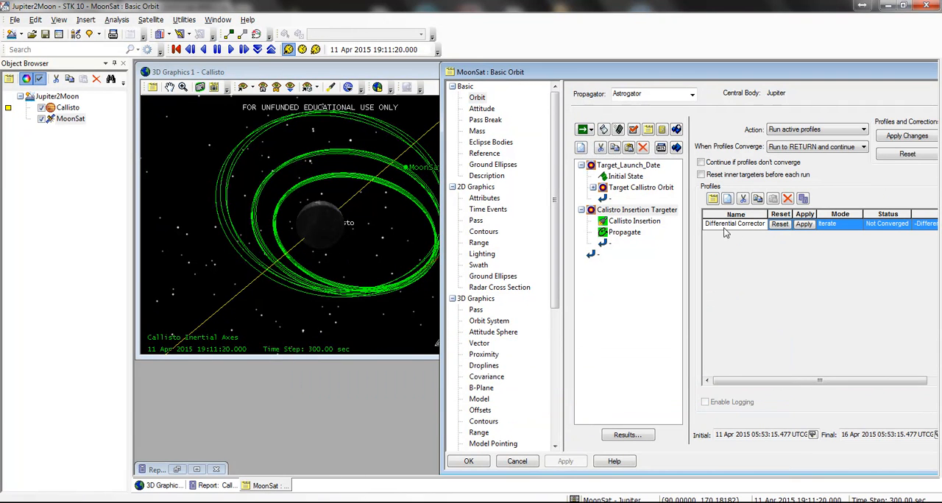
Step: Set the eccentricity tolerance to 0.4 in the Differential Corrector, rerun the mission sequence and dismiss the targeting report
double_click(733, 224)
left_click(319, 291)
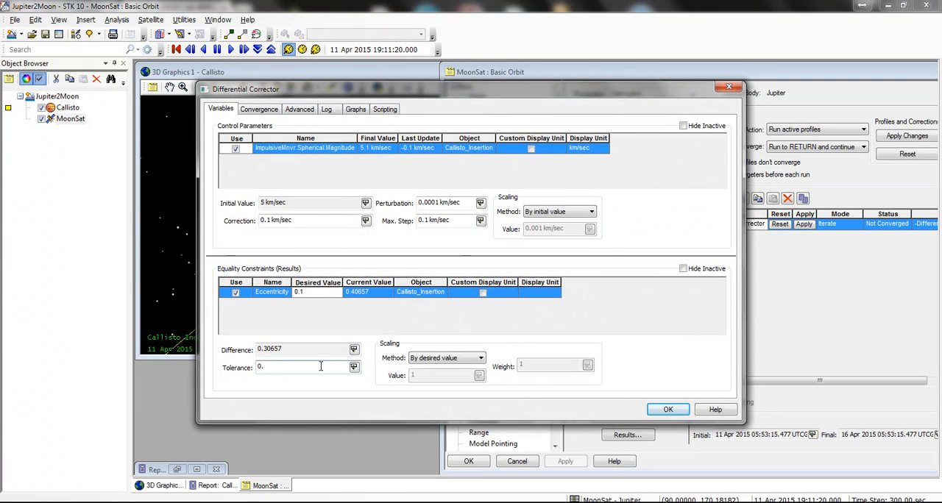
left_click(667, 409)
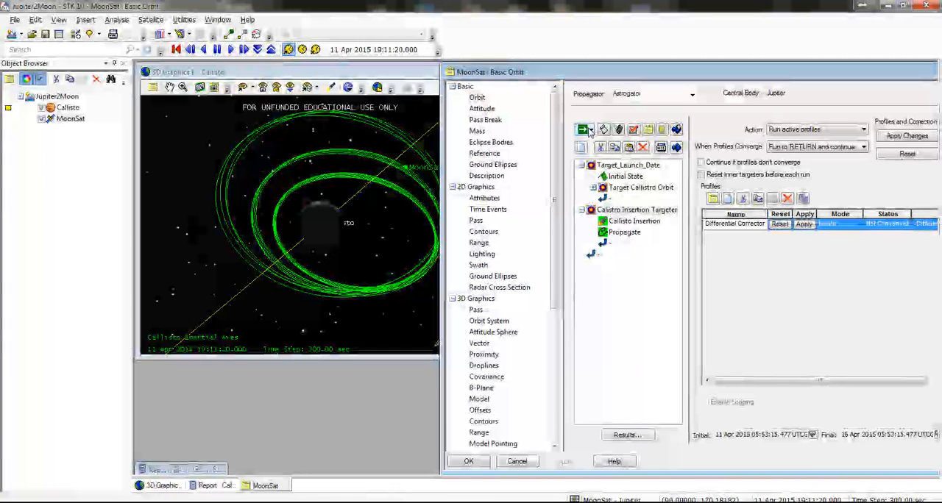
left_click(583, 130)
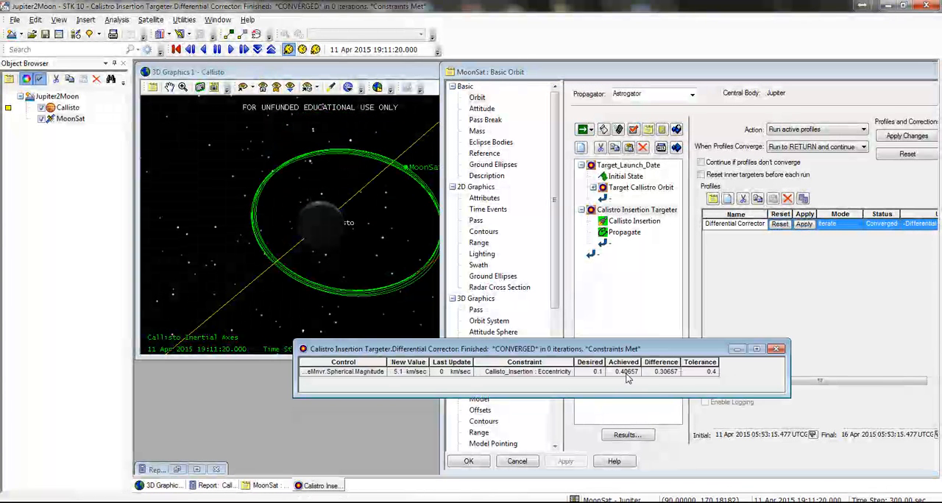
left_click(776, 349)
Step: Apply the Differential Corrector's corrections, set the targeter's action to Run nominal sequence and run the mission sequence
left_click(803, 224)
left_click(776, 129)
left_click(794, 154)
left_click(582, 131)
Step: Examine MoonSat's retargeted orbit around Callisto from several angles in the 3D view and open the central body choices
left_click_drag(393, 248, 415, 194)
right_click_drag(470, 234, 371, 183)
left_click_drag(371, 183, 381, 257)
scroll(332, 194, "up", 8)
scroll(332, 222, "up", 5)
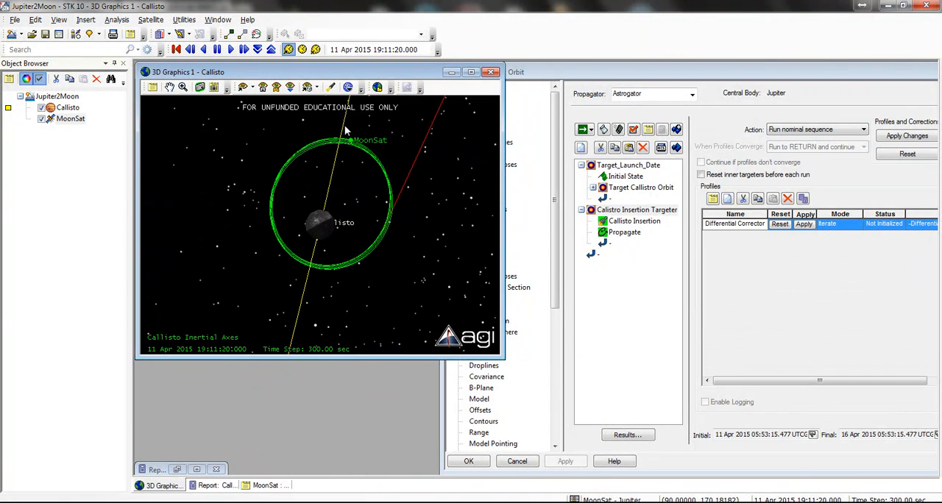
left_click(348, 88)
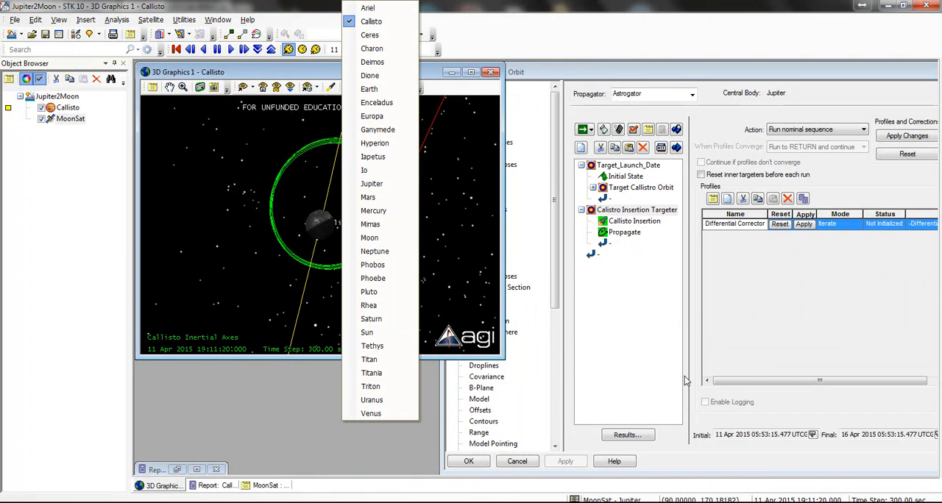